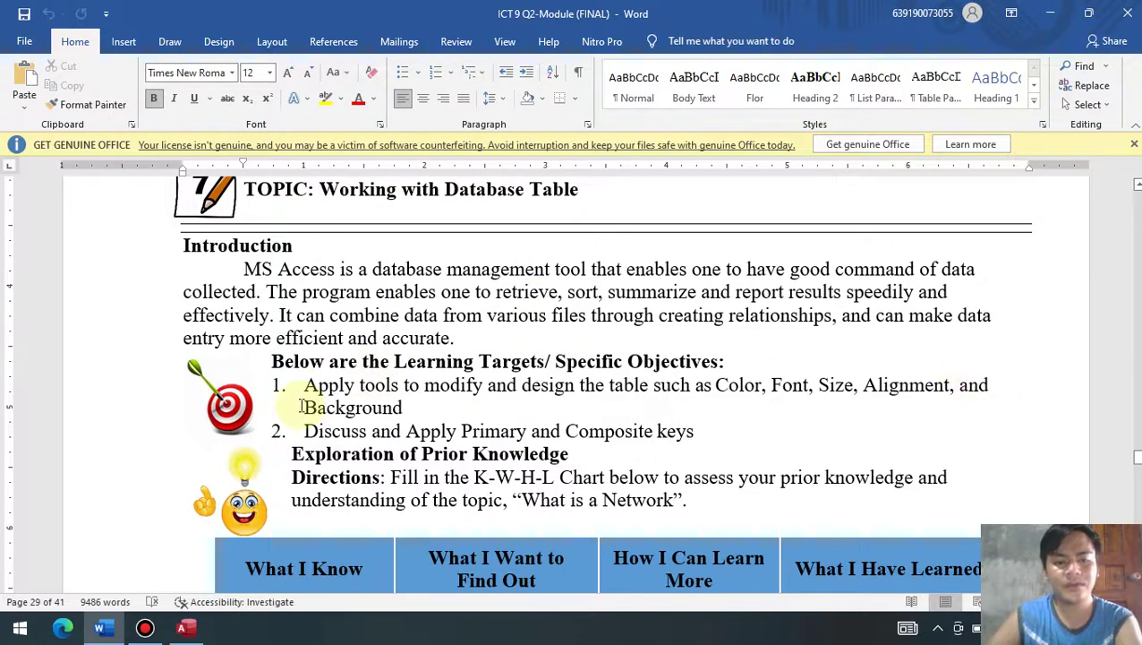
- Step through the ICT 9 module's learning targets down to the K-W-H-L chart and process questions
left_click(301, 391)
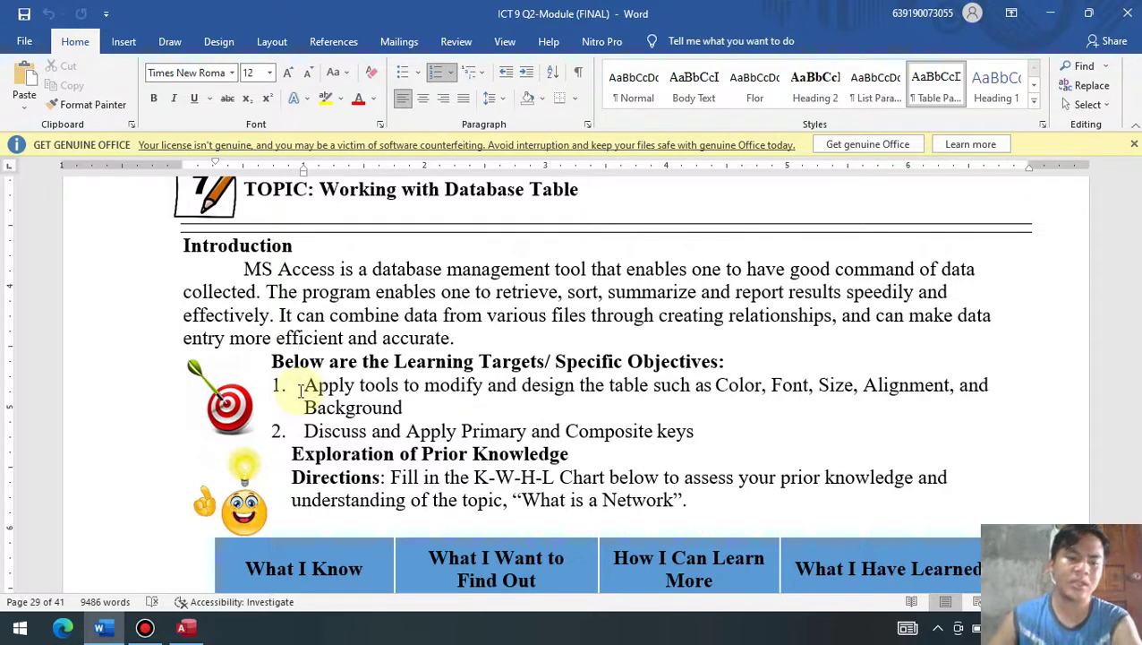
key("Down")
key("Down")
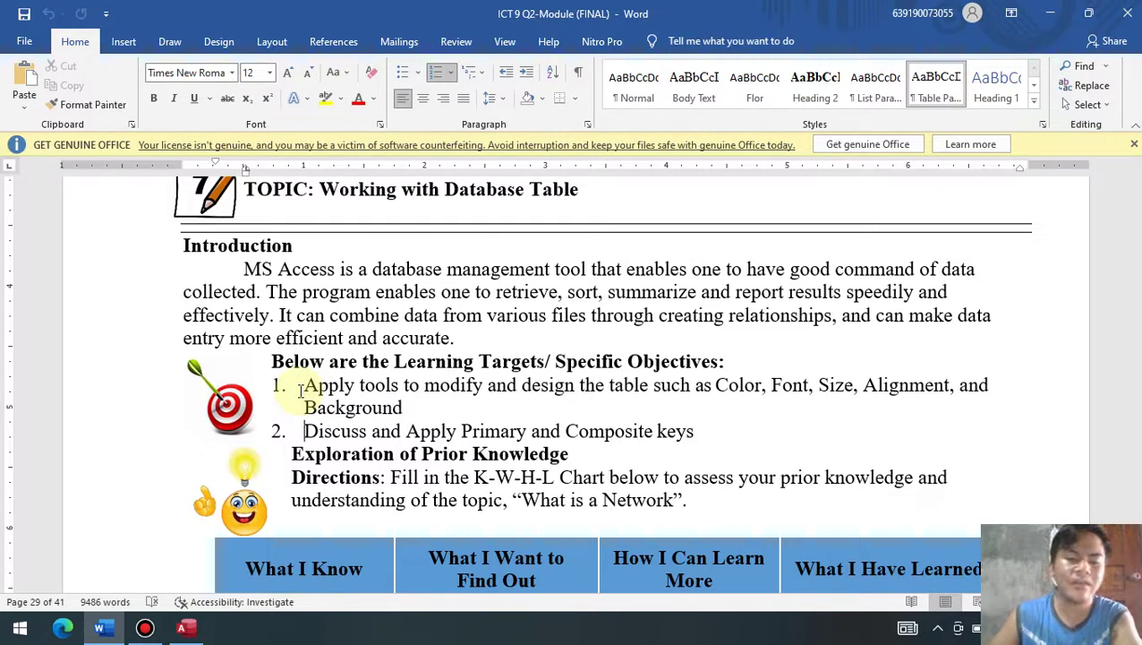
key("Down")
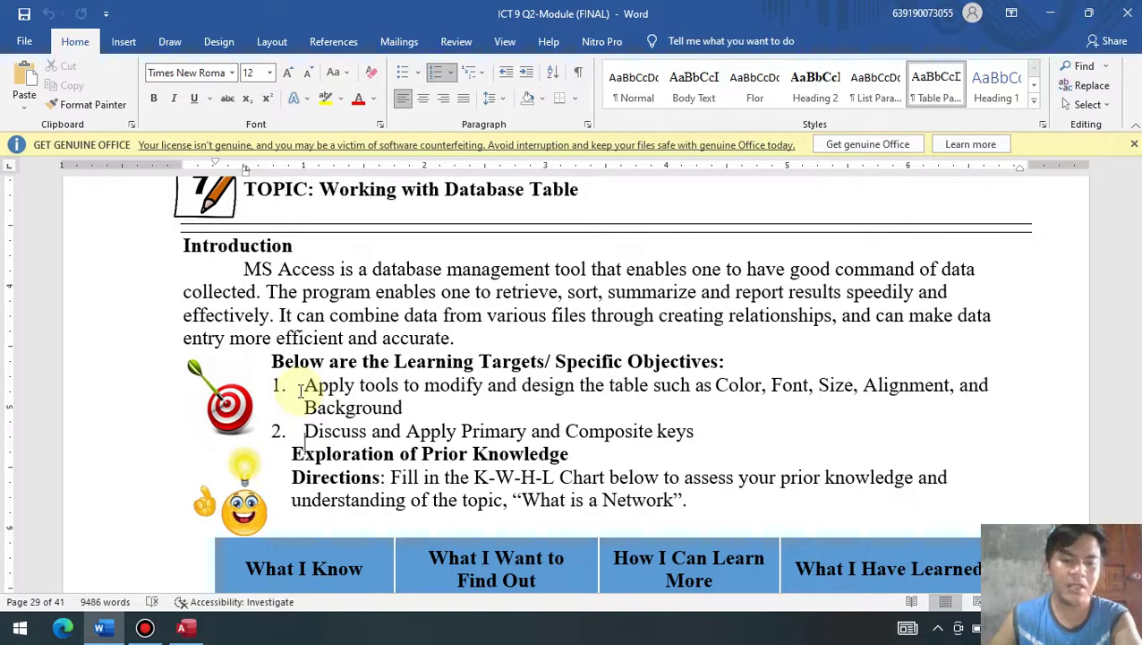
key("Down")
key("Down")
key("Down")
key("Down")
key("Down")
key("Down")
key("Down")
key("Down")
key("Down")
key("Down")
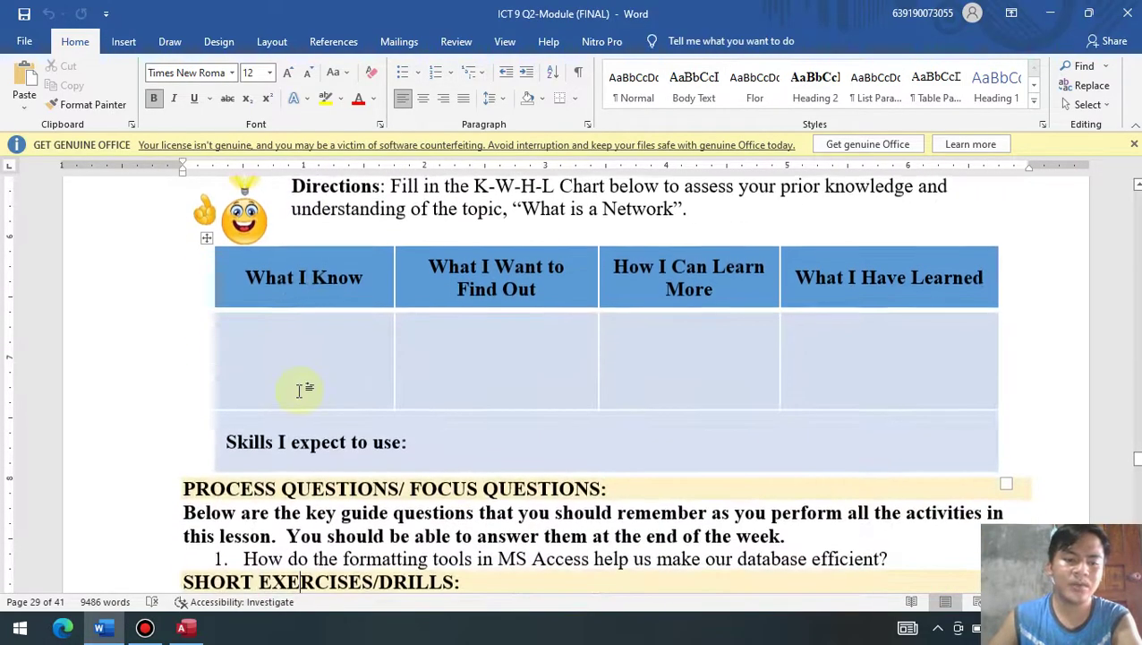
- Move the Word module to the 'Rearranging Columns or Rows' discussion, then switch to Access
key("Down")
key("Down")
key("Down")
key("Down")
key("Down")
key("Down")
key("Down")
key("Down")
key("Down")
key("Down")
key("Down")
key("Down")
key("Down")
key("Down")
key("Down")
key("Down")
key("Down")
key("Down")
key("Down")
key("Down")
key("Up")
key("Up")
key("Up")
key("Up")
key("Up")
key("Up")
key("Up")
key("Up")
key("Up")
key("Up")
key("Up")
key("Up")
key("Up")
key("Up")
key("Up")
key("Up")
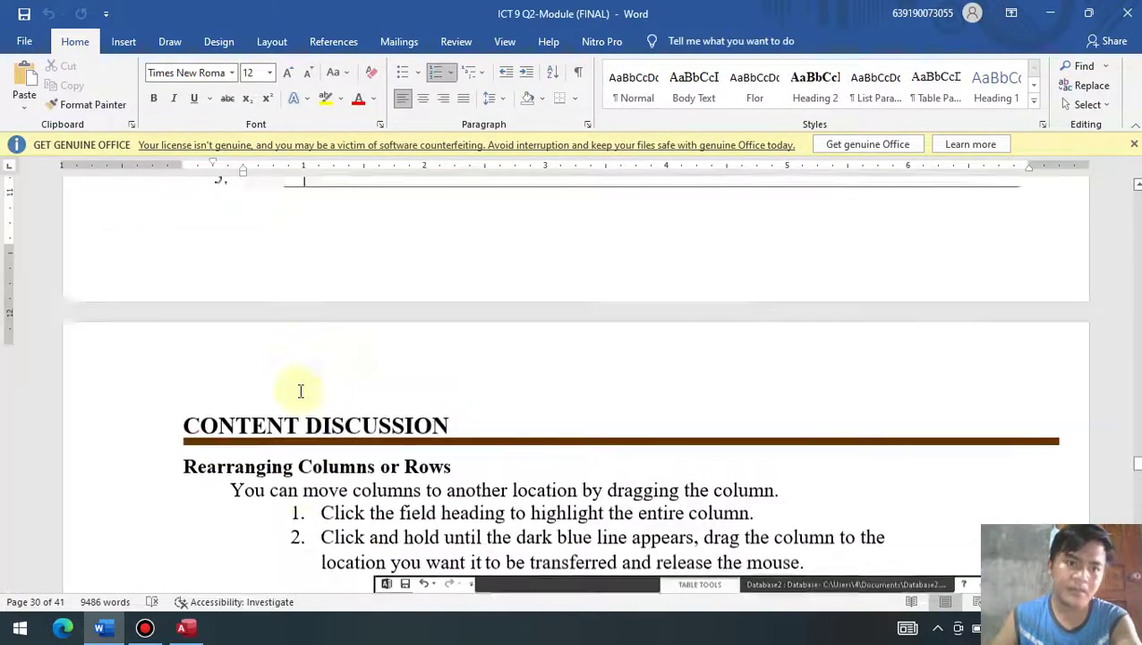
key("Up")
key("Up")
key("Down")
key("Down")
key("Down")
key("Down")
key("Down")
key("Down")
key("Down")
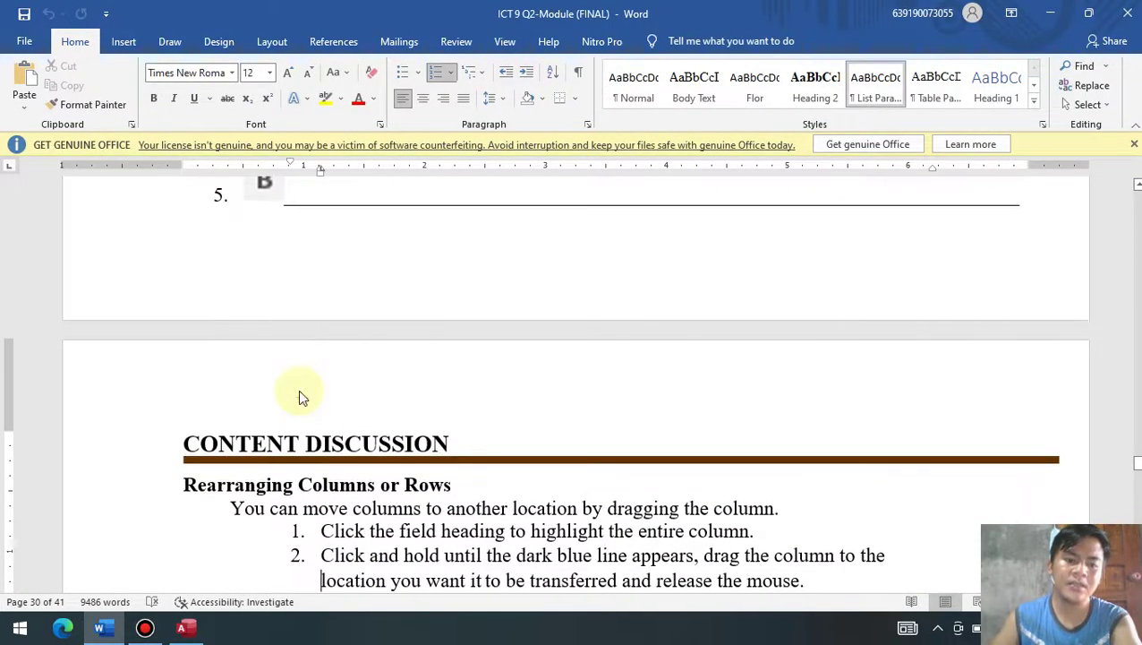
key("Down")
key("Down")
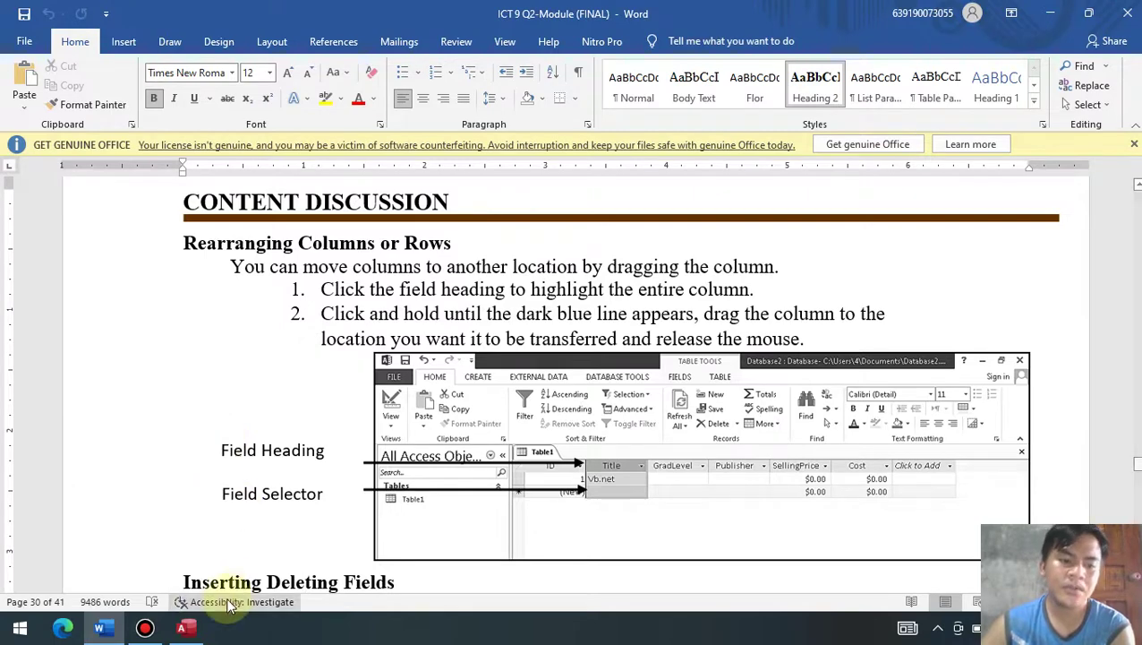
left_click(184, 627)
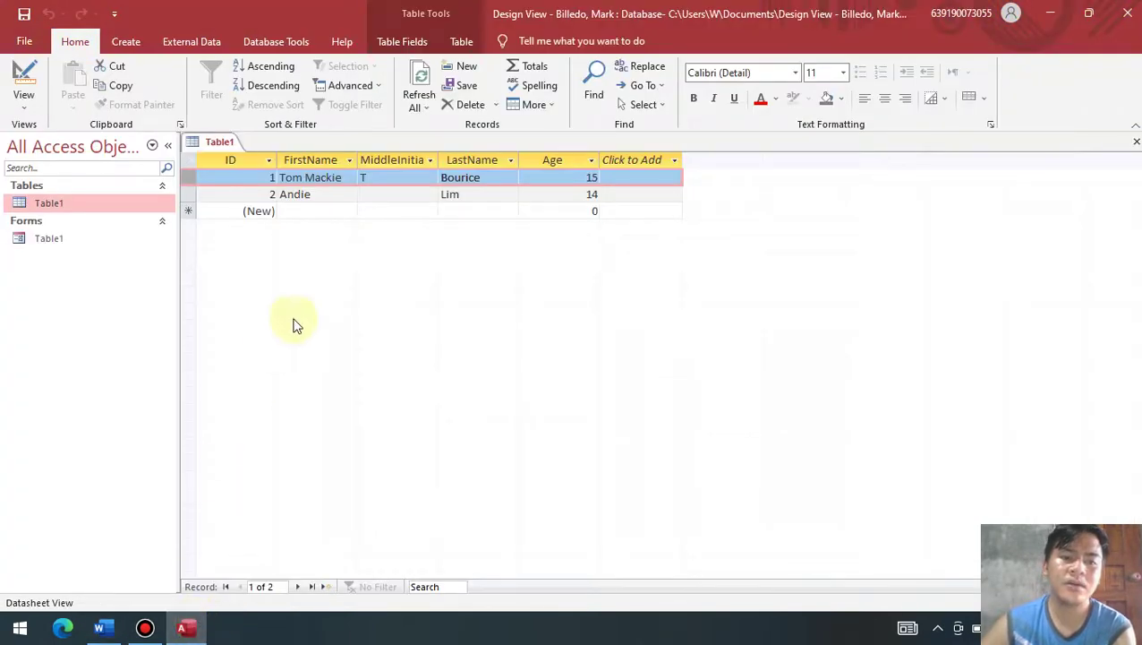
- Click into record 1's FirstName in Table1, then select the entire LastName column
left_click(325, 156)
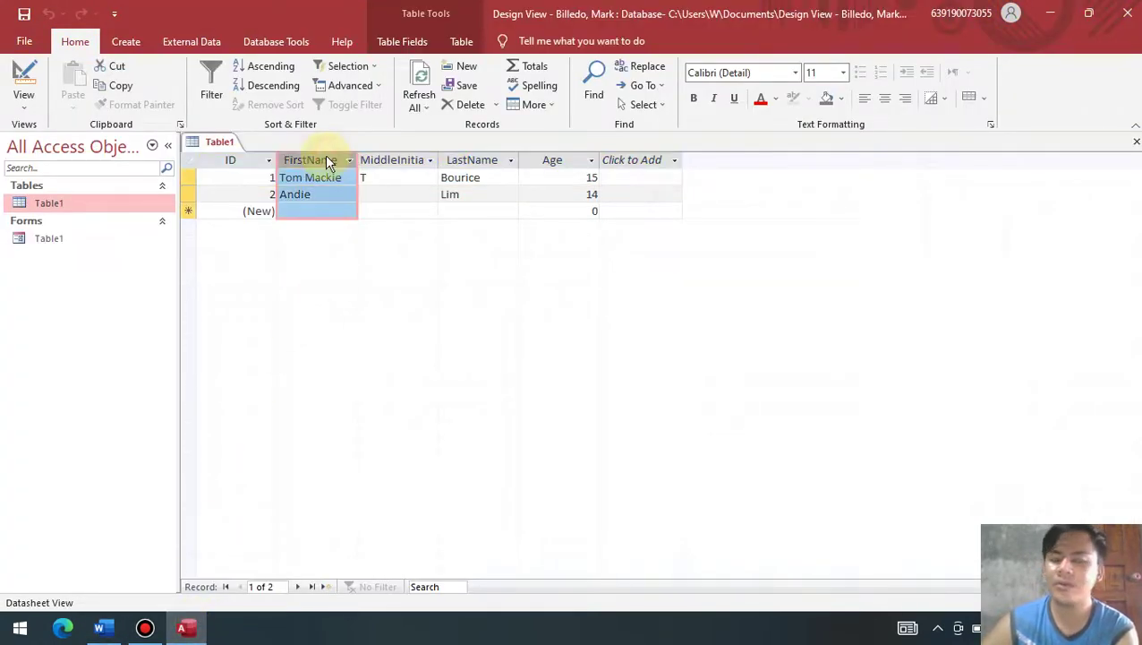
left_click(395, 195)
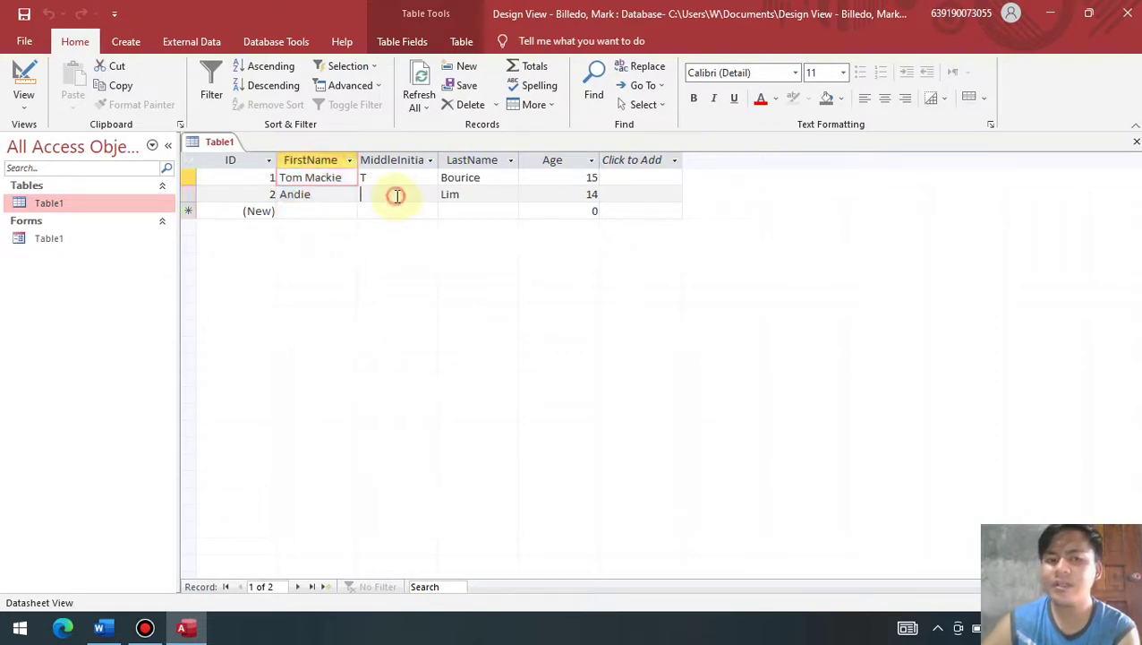
left_click(328, 177)
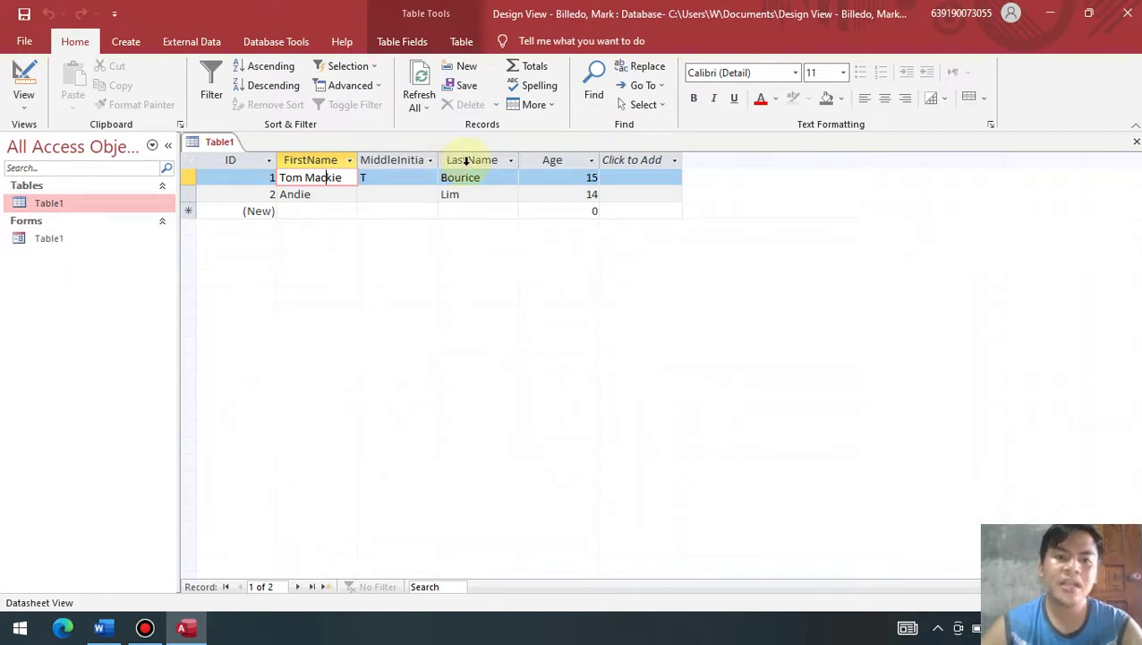
left_click(466, 161)
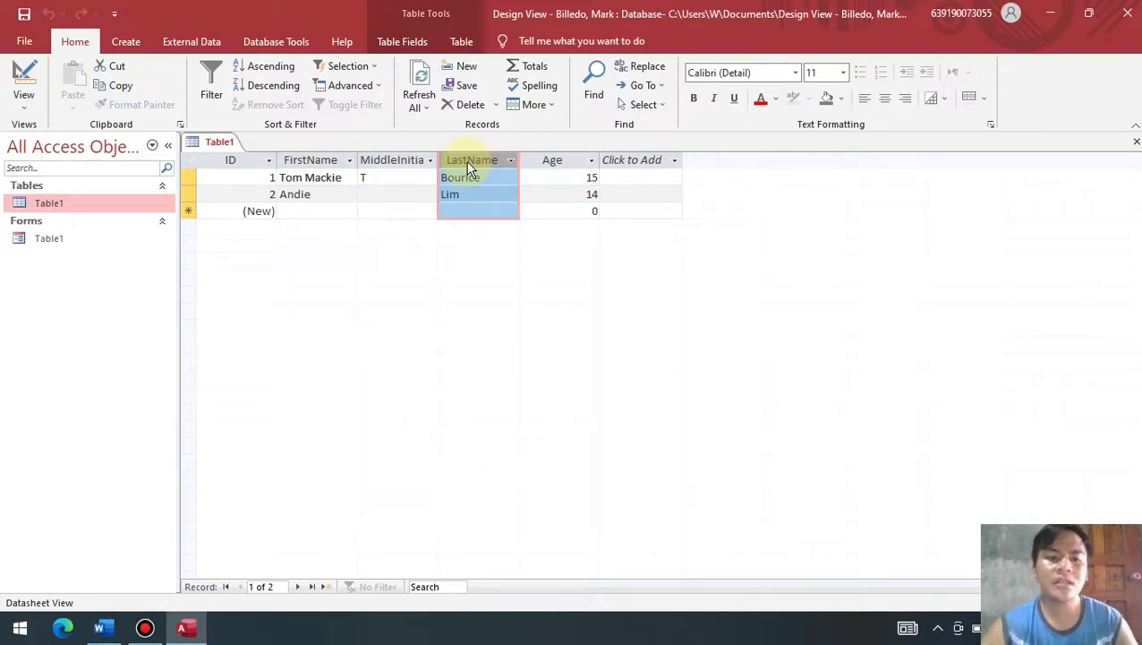
- Drag the LastName column in front of FirstName and deselect it to check the moved values
left_click_drag(469, 167, 288, 168)
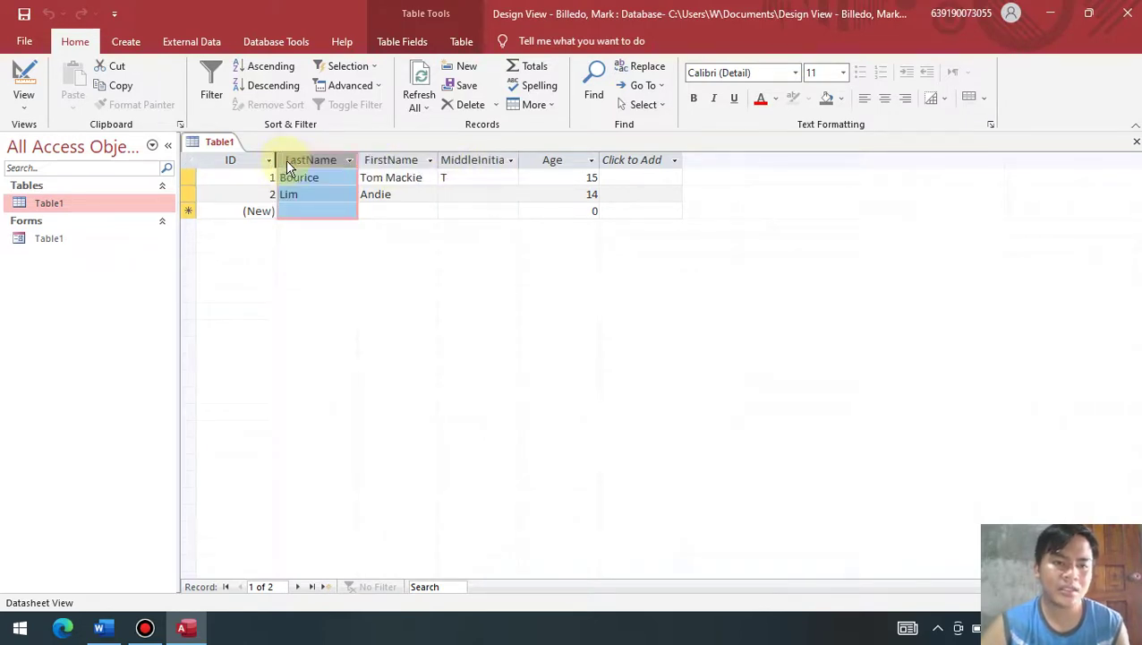
left_click(385, 177)
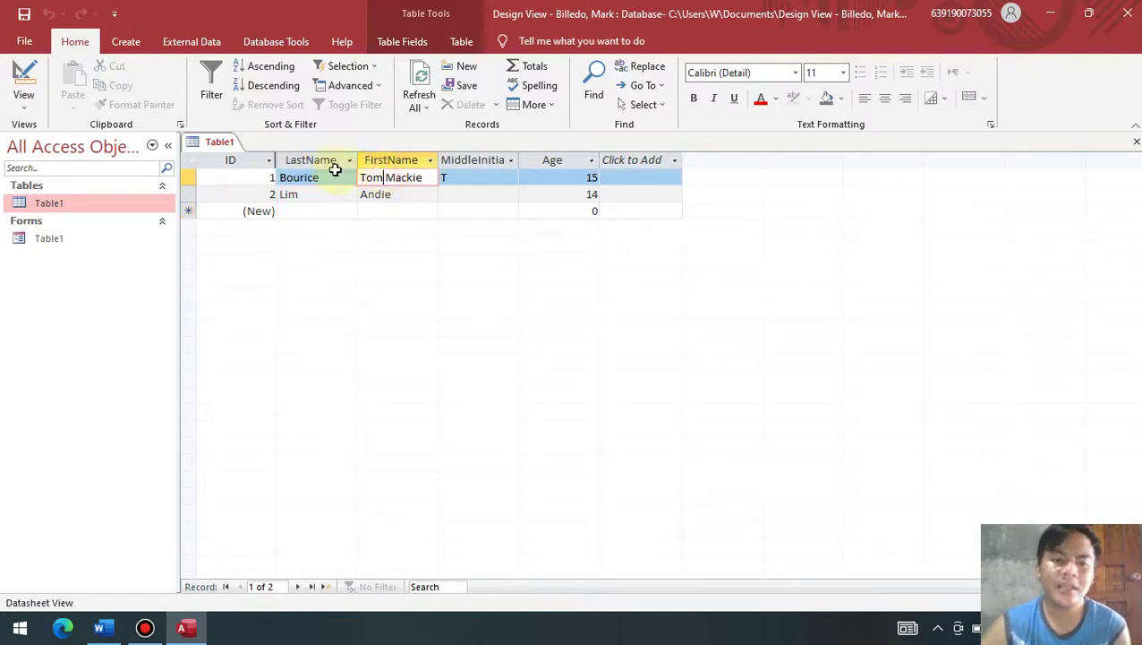
left_click(337, 177)
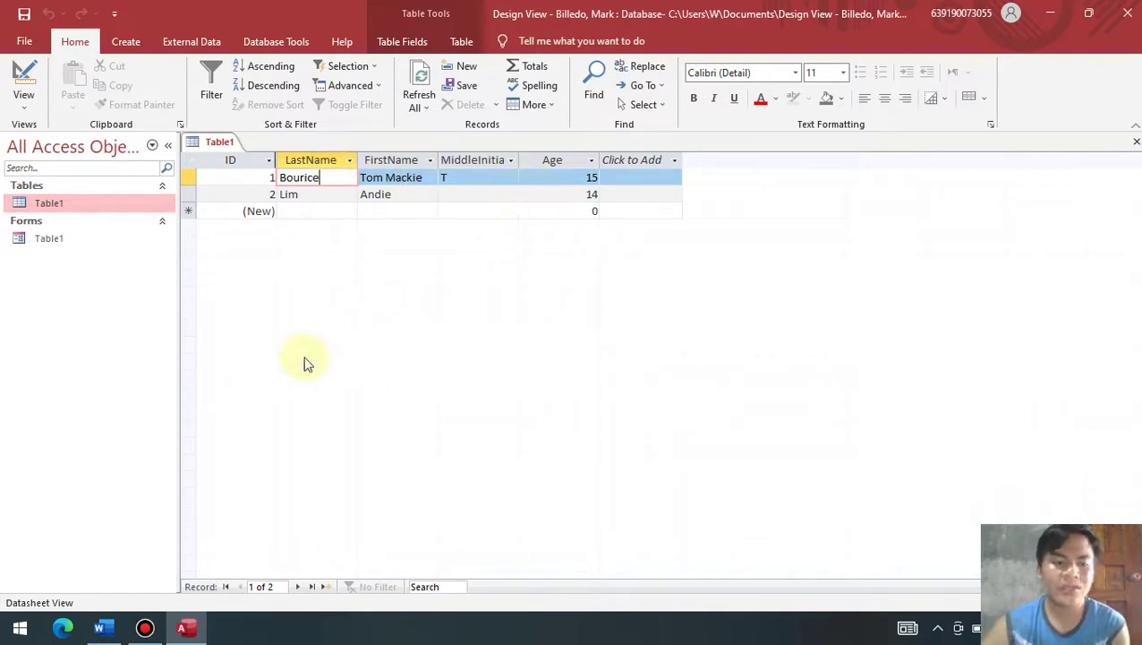
left_click(112, 631)
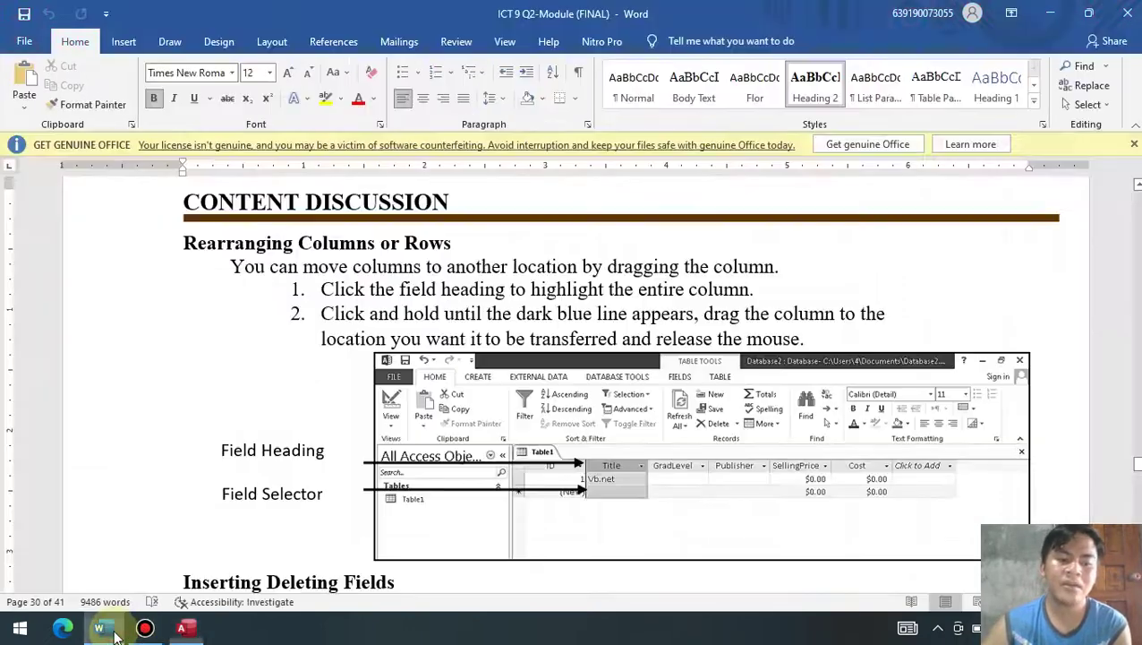
- Read the Word module's 'Inserting Deleting Fields' steps, then return to Access's Table1 datasheet
scroll(231, 570, "down", 5)
left_click(229, 568)
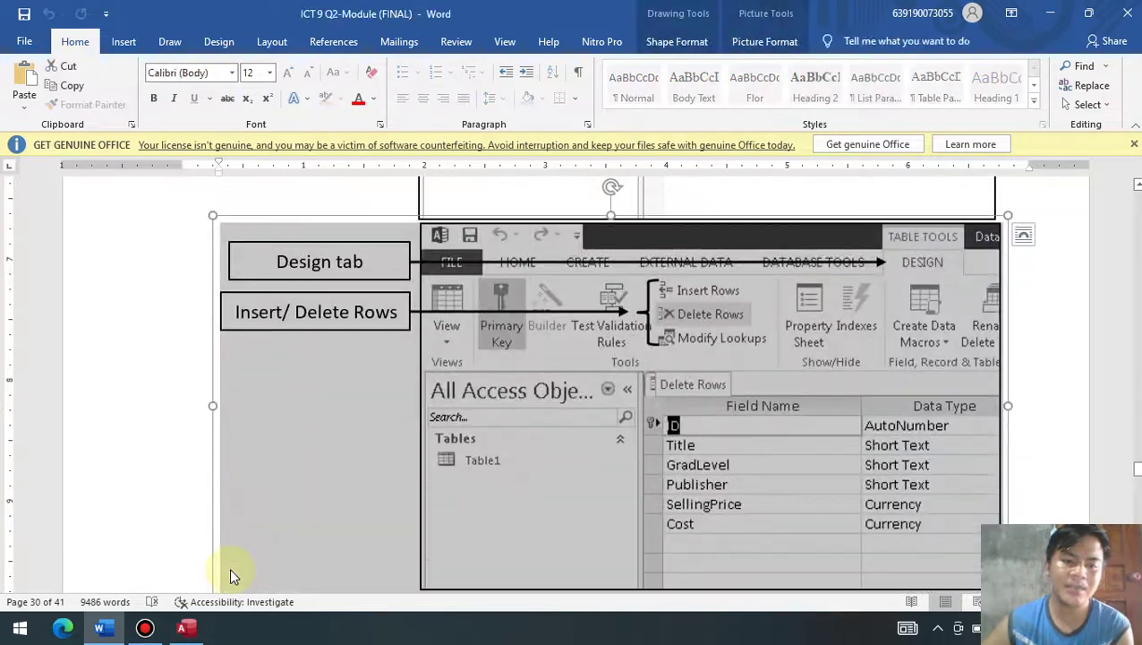
key("Up")
key("Up")
key("Up")
key("Up")
key("Up")
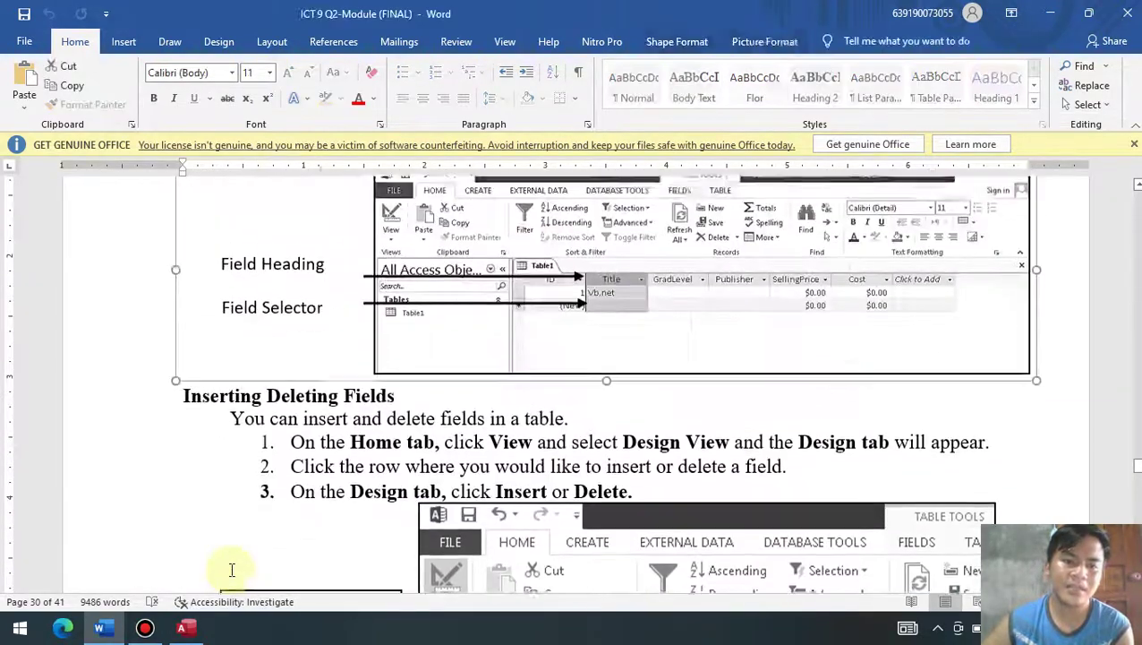
key("Down")
key("Down")
key("Down")
key("Down")
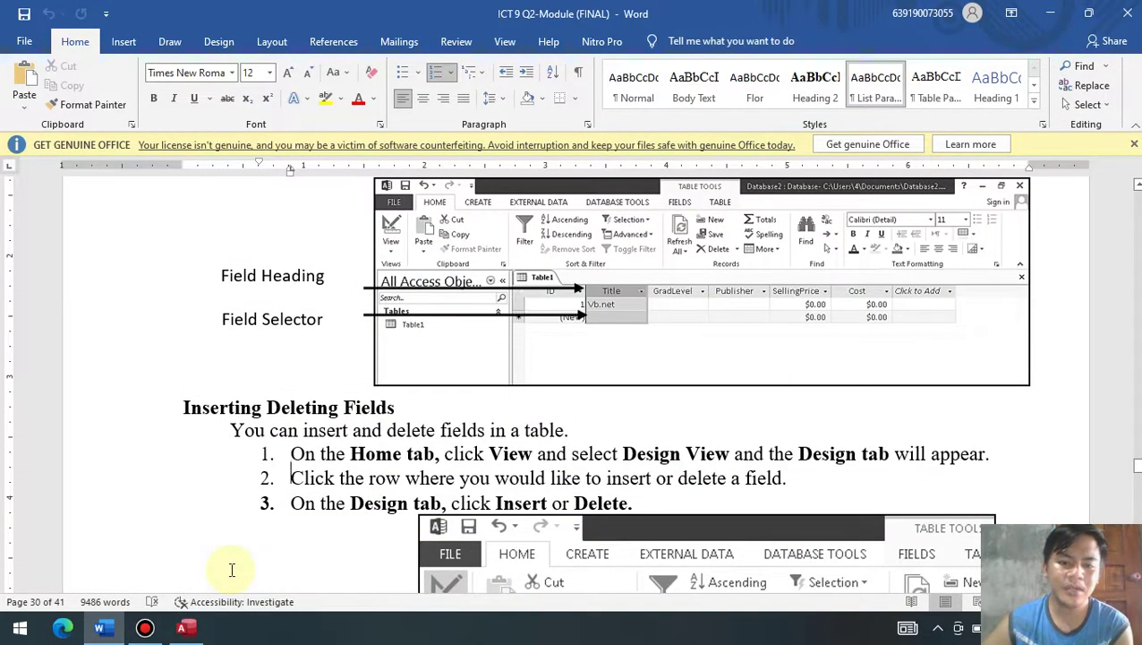
scroll(231, 569, "down", 3)
left_click(231, 571)
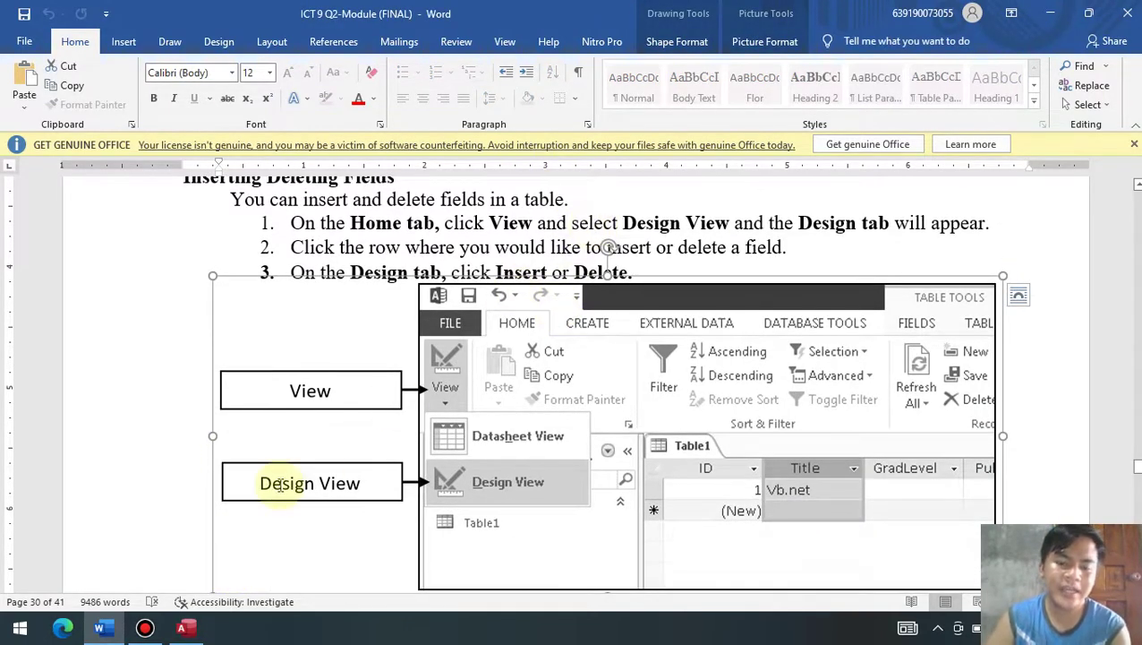
left_click(181, 629)
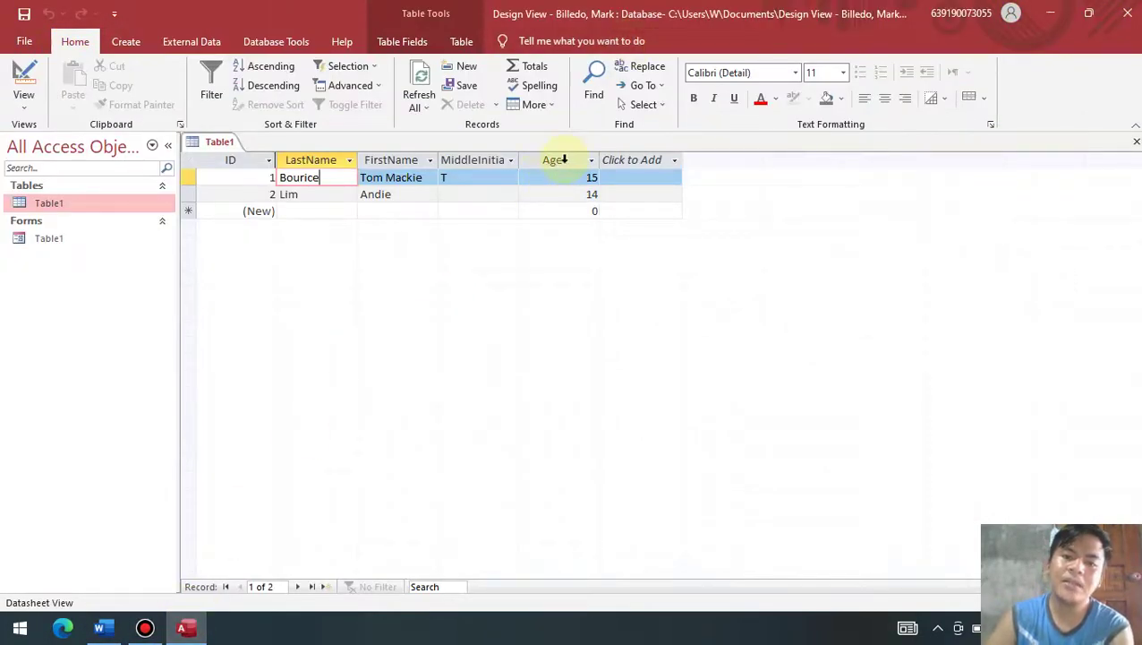
- Insert a new field, Field1, before the Age column
left_click(563, 163)
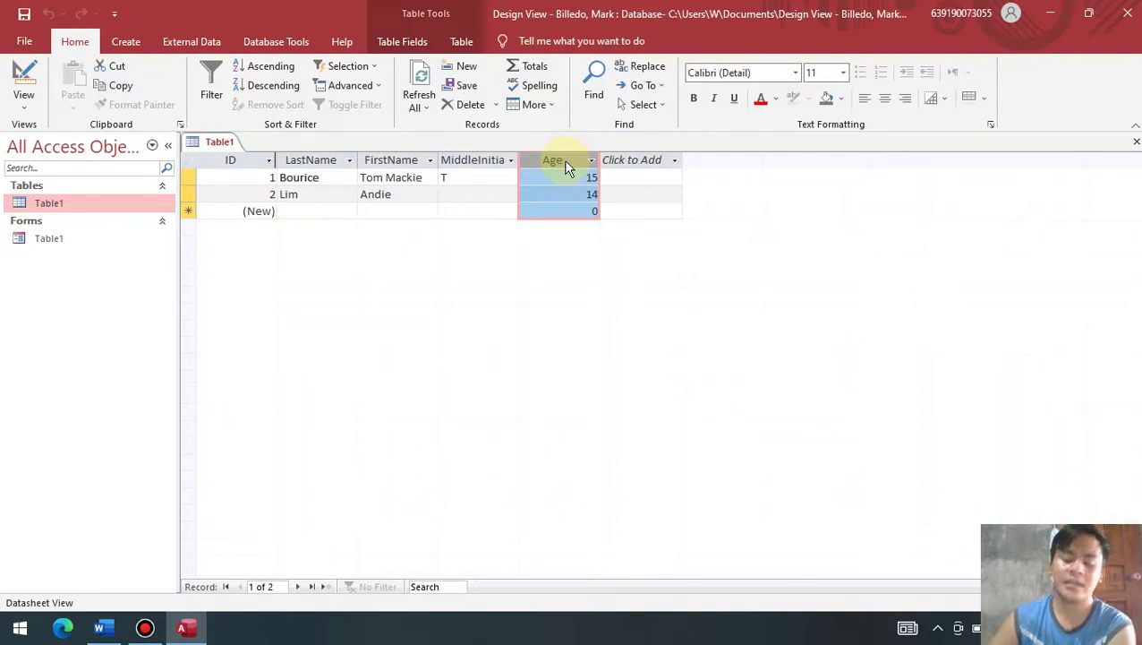
right_click(565, 168)
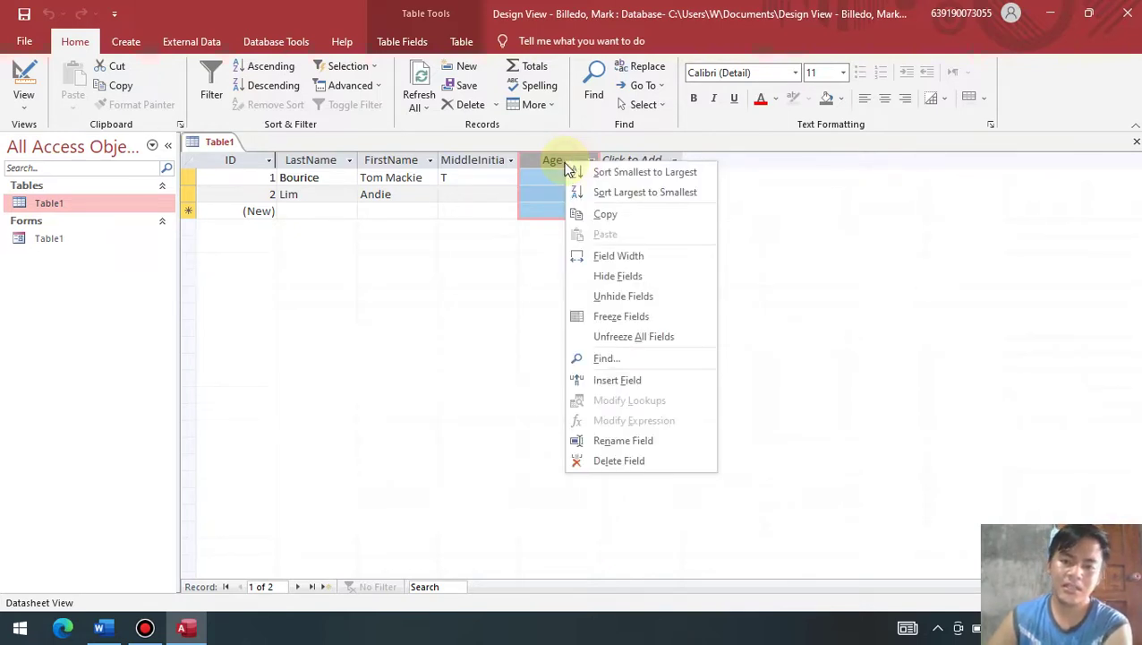
left_click(656, 380)
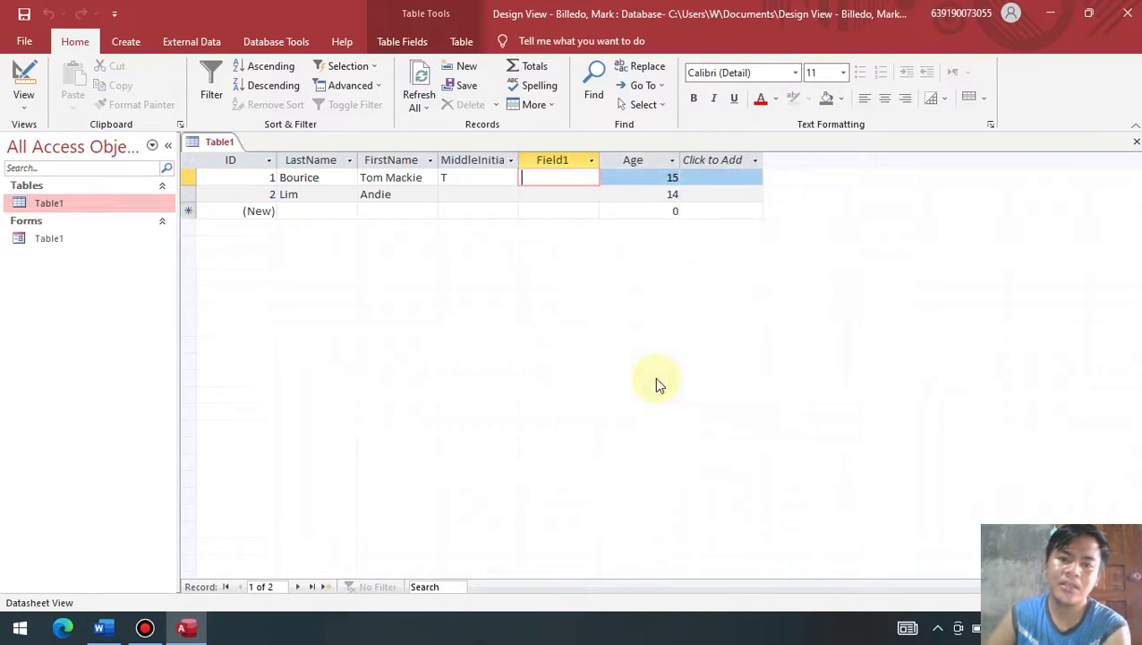
- Add a Short Text column after Age, keeping the default name Field2
left_click(714, 161)
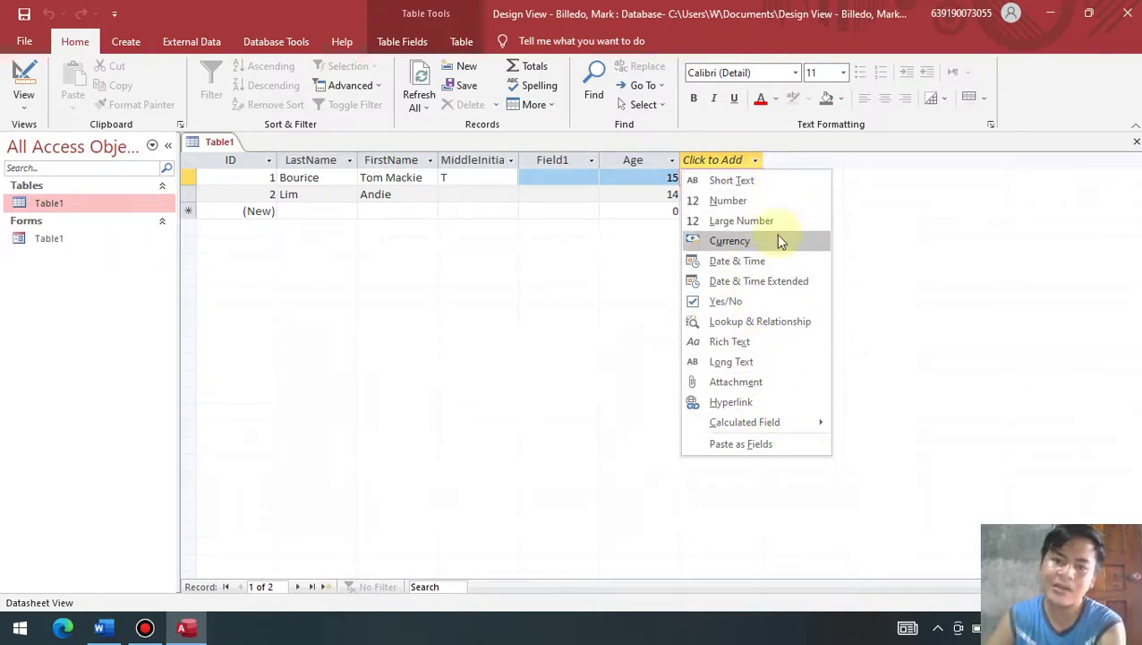
left_click(754, 181)
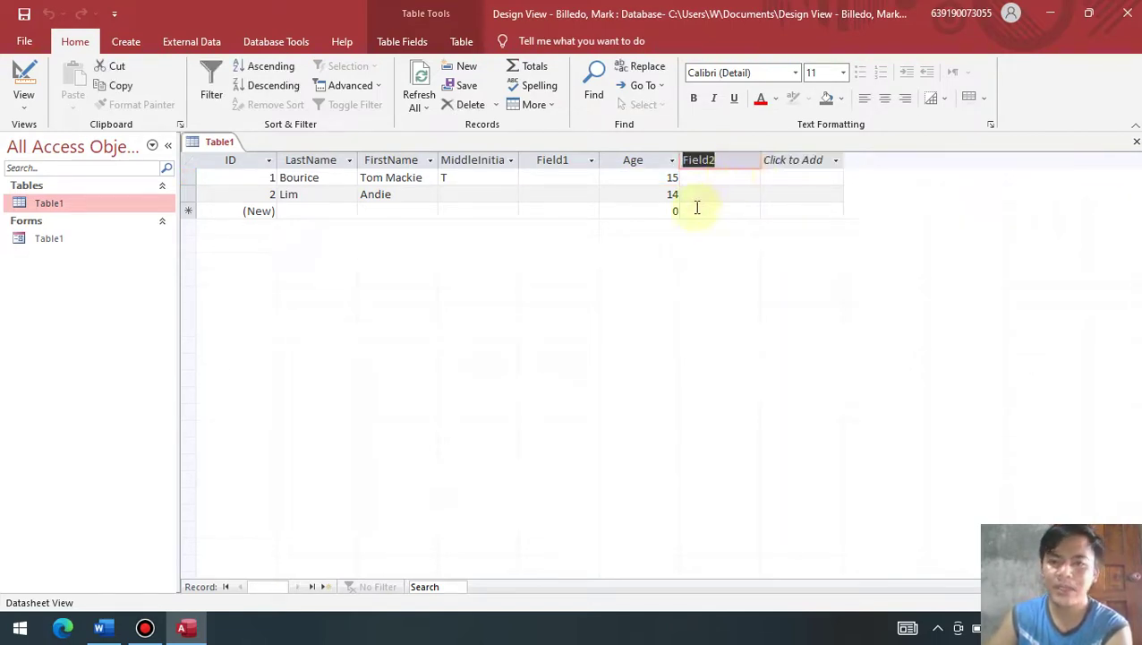
left_click(721, 193)
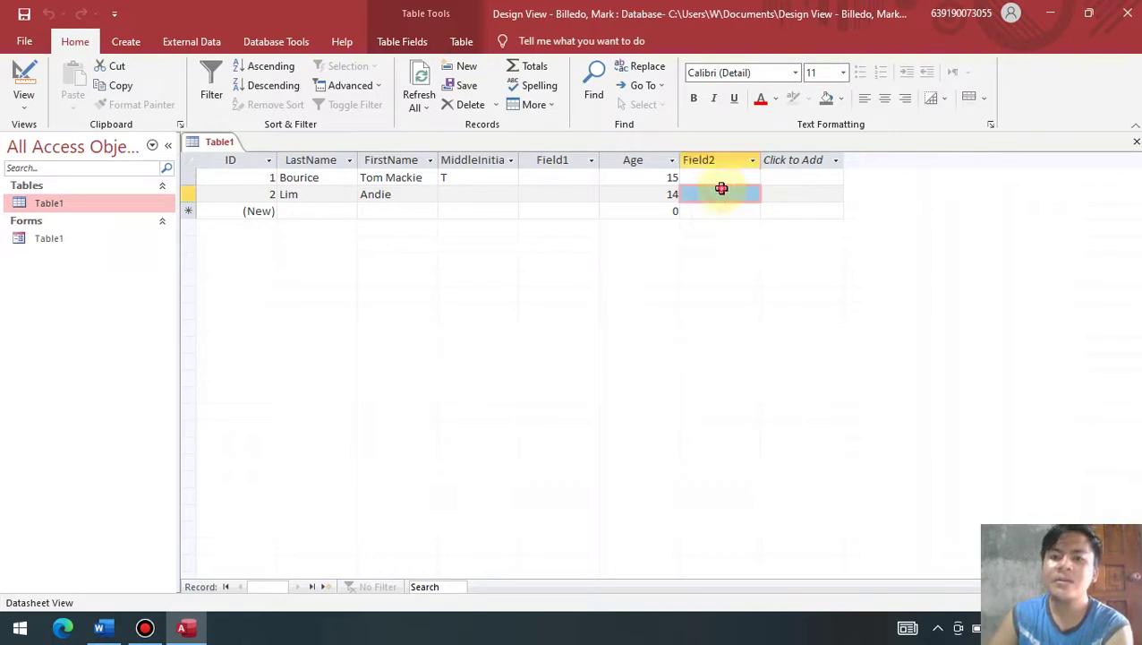
- Delete the Field1 and Field2 columns from Table1, confirming each permanent deletion
left_click(568, 175)
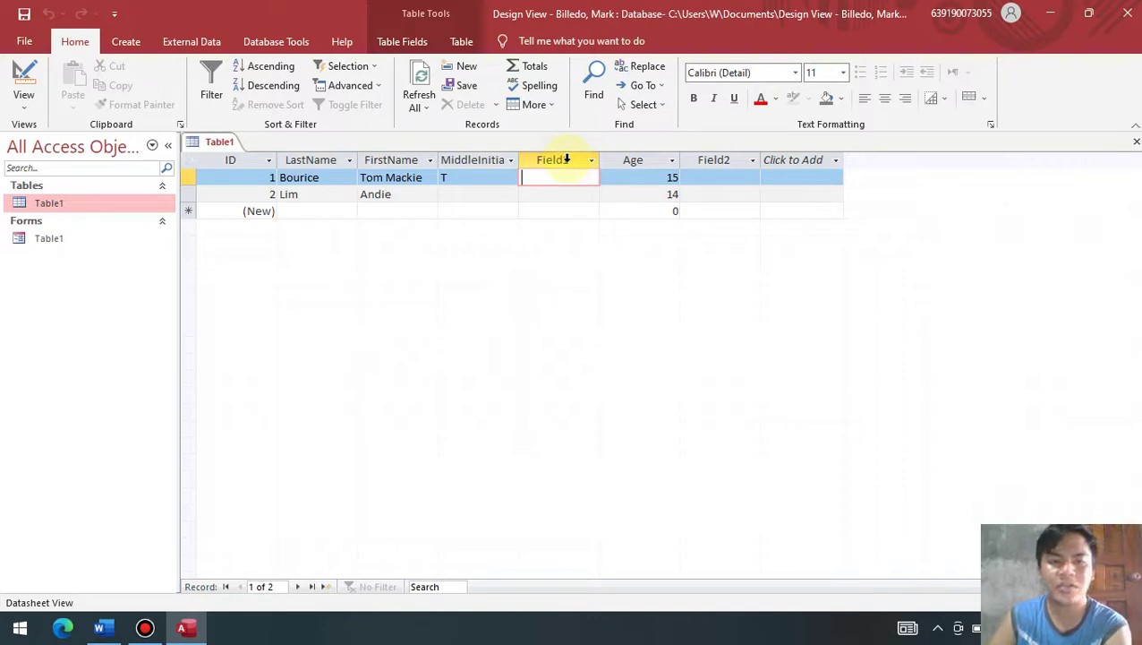
left_click(567, 159)
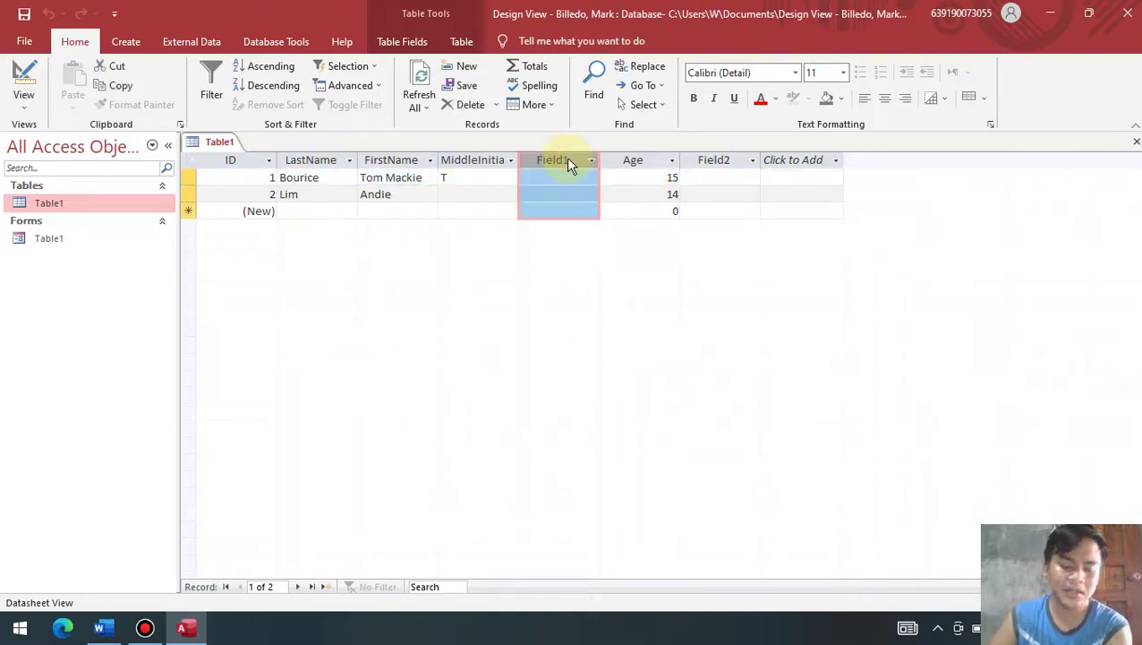
right_click(566, 159)
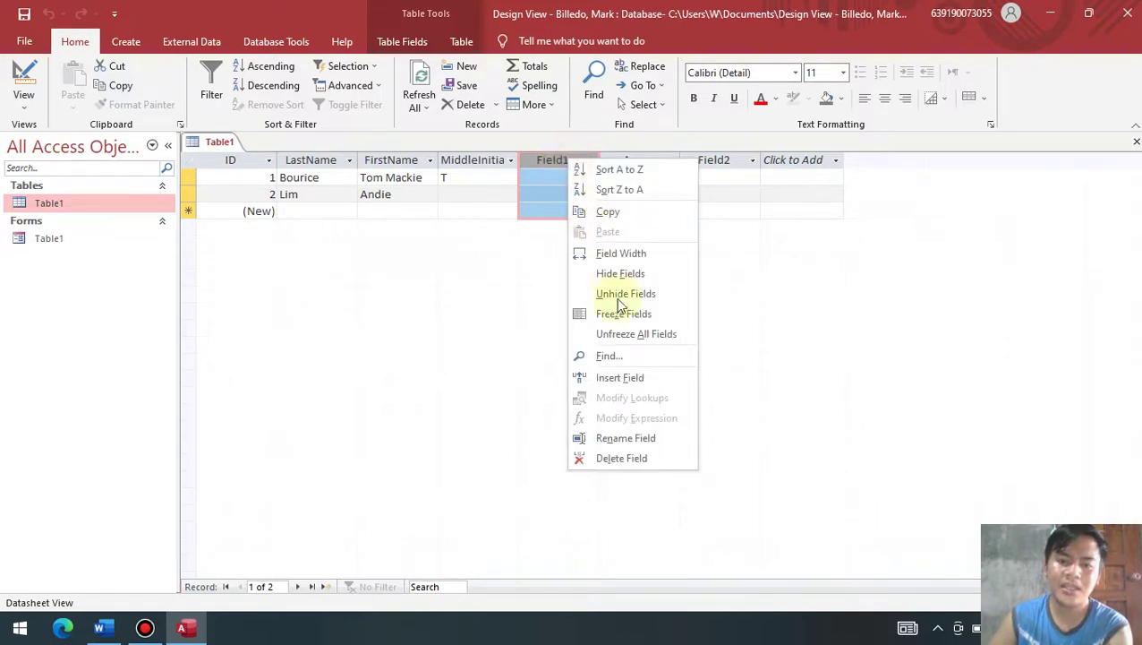
left_click(651, 458)
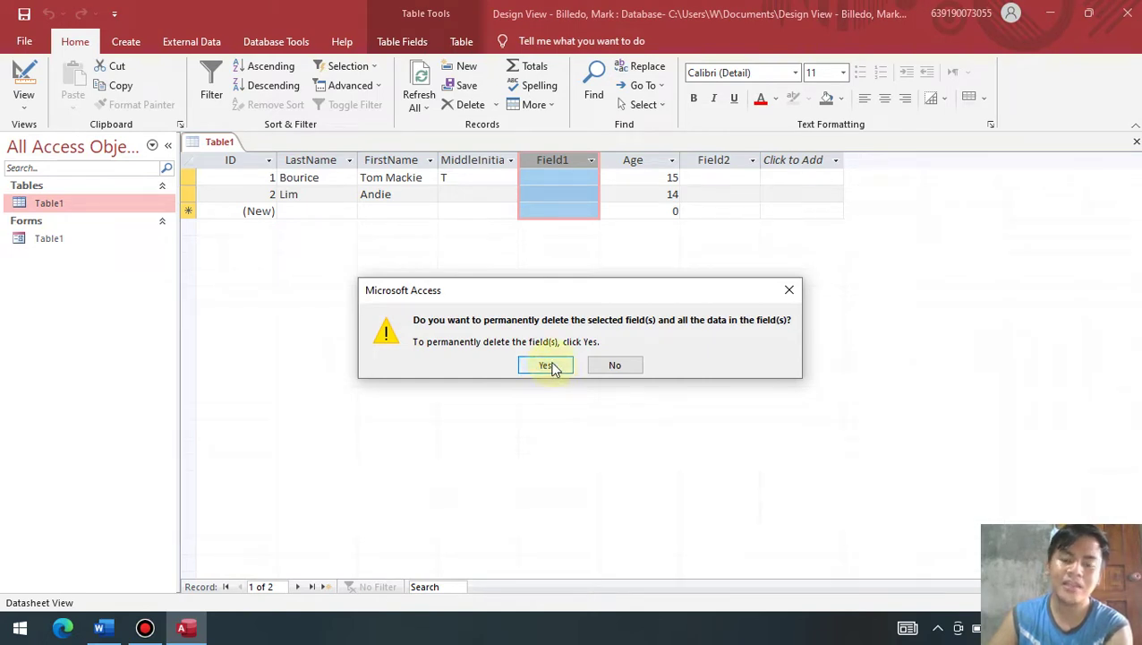
left_click(549, 366)
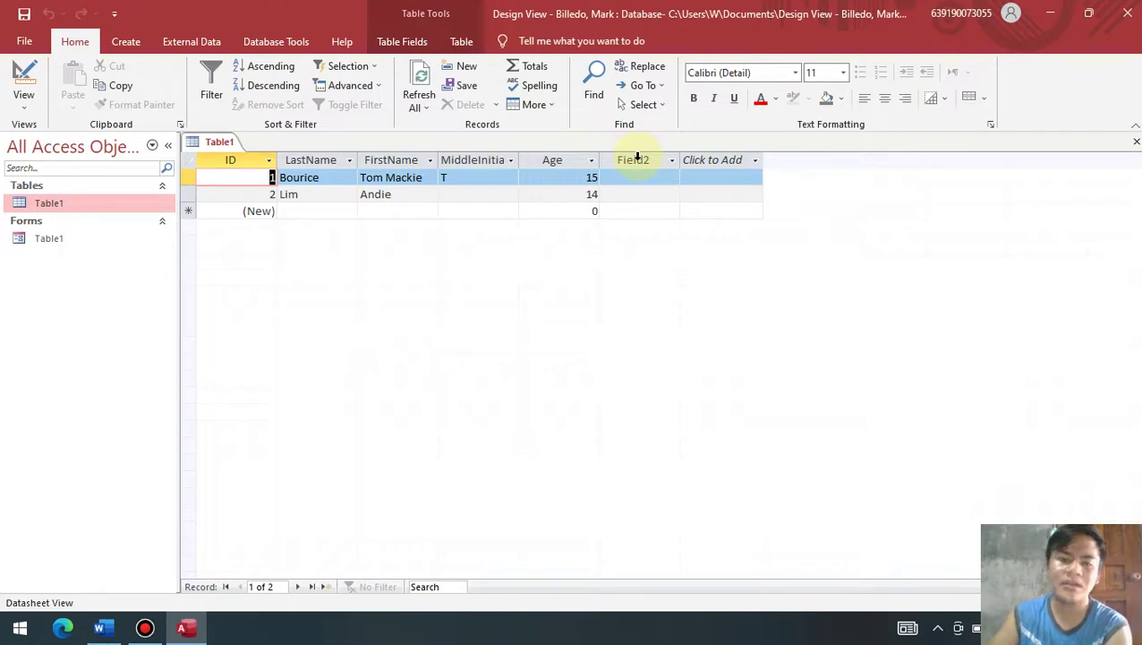
left_click(636, 157)
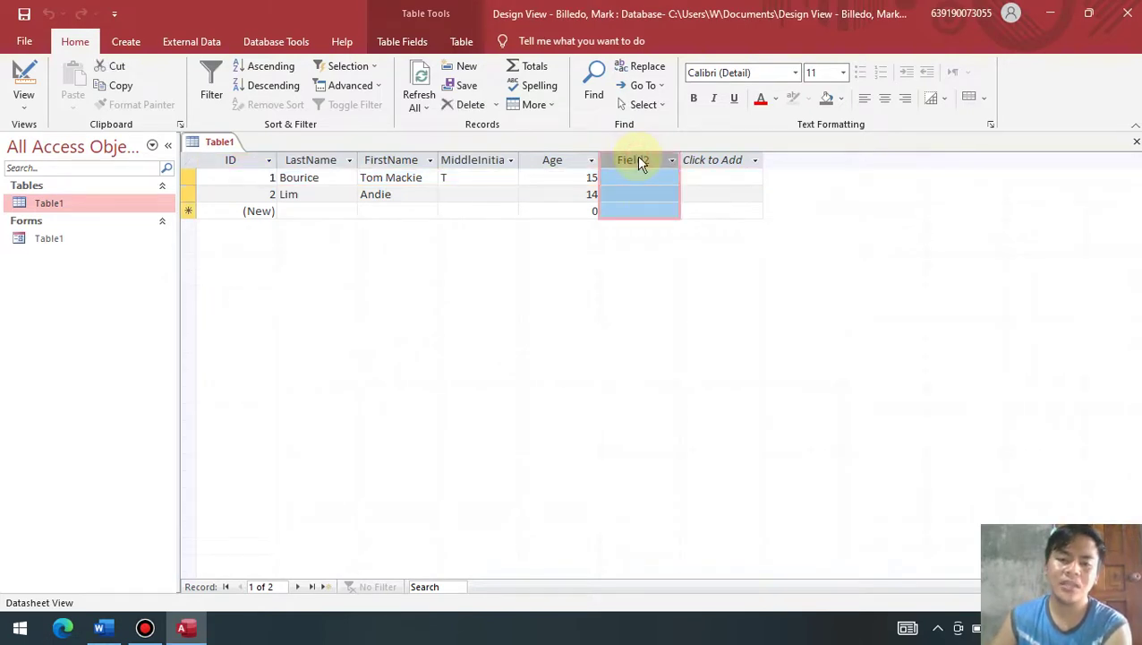
right_click(636, 157)
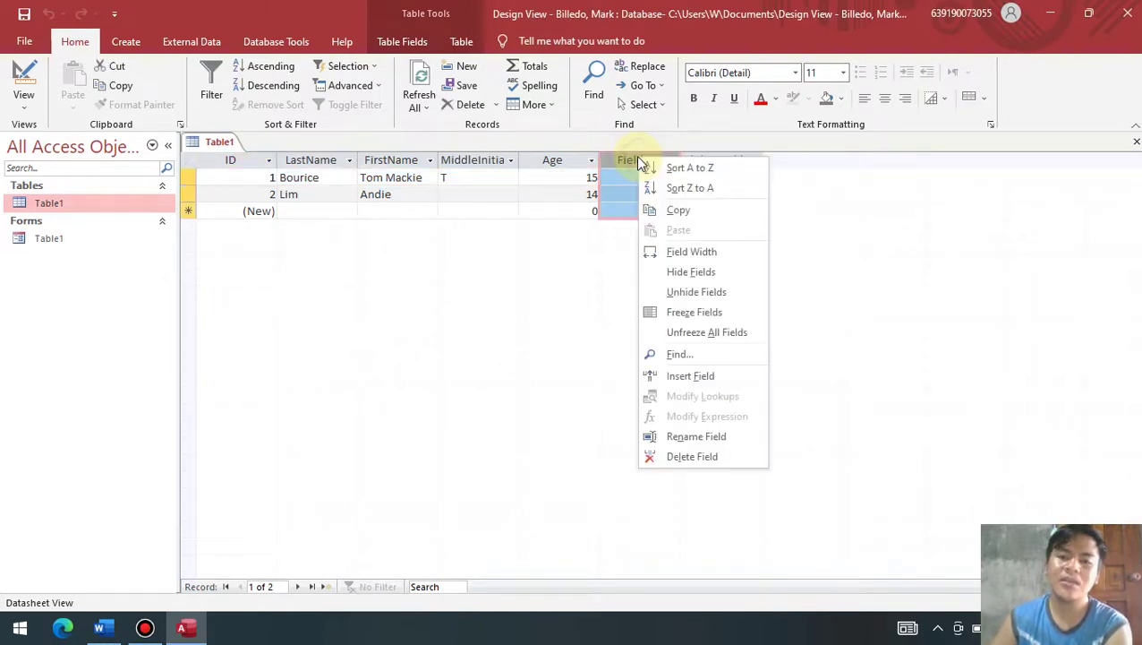
left_click(697, 459)
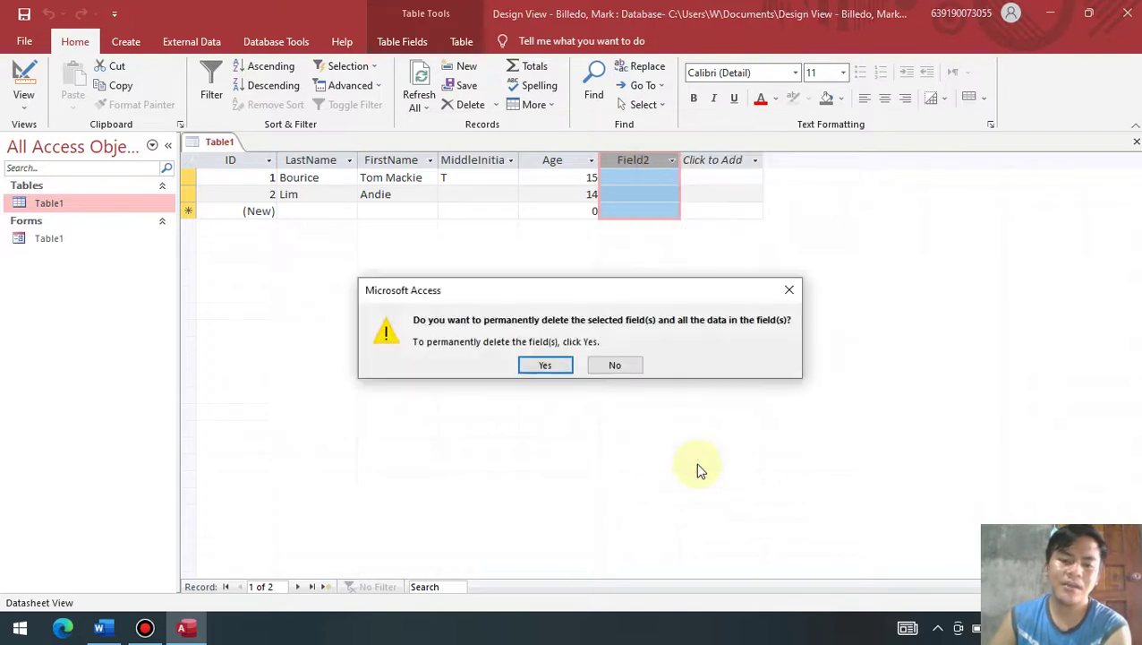
left_click(550, 365)
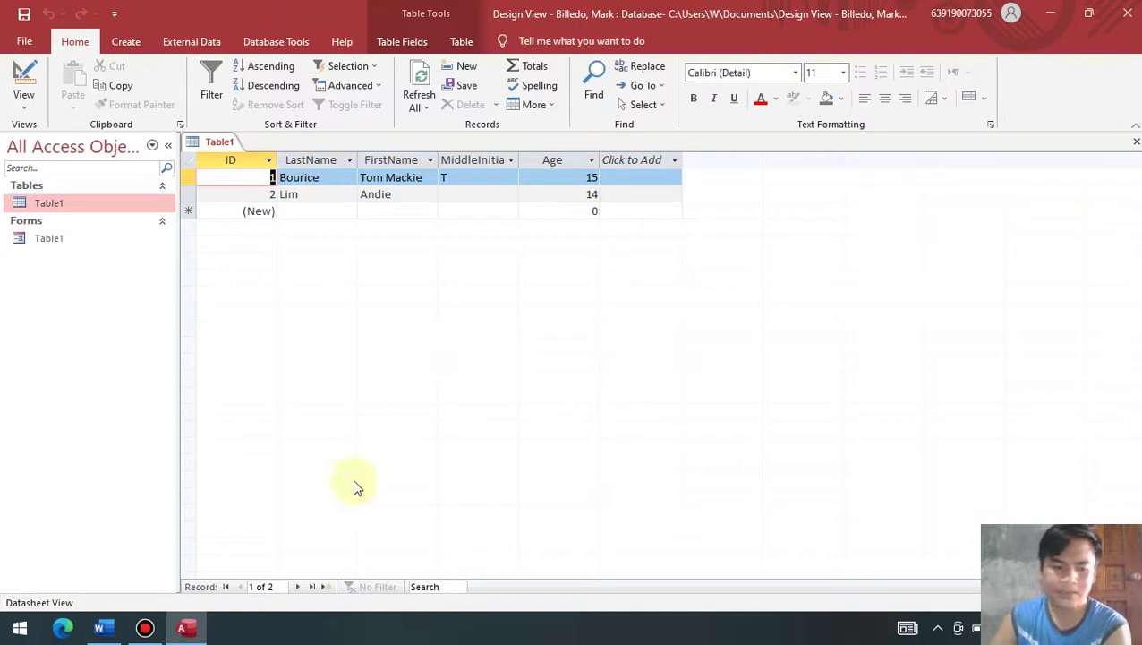
- Move the Word module down to the 'Changing a Field's Data Type' section
left_click(115, 631)
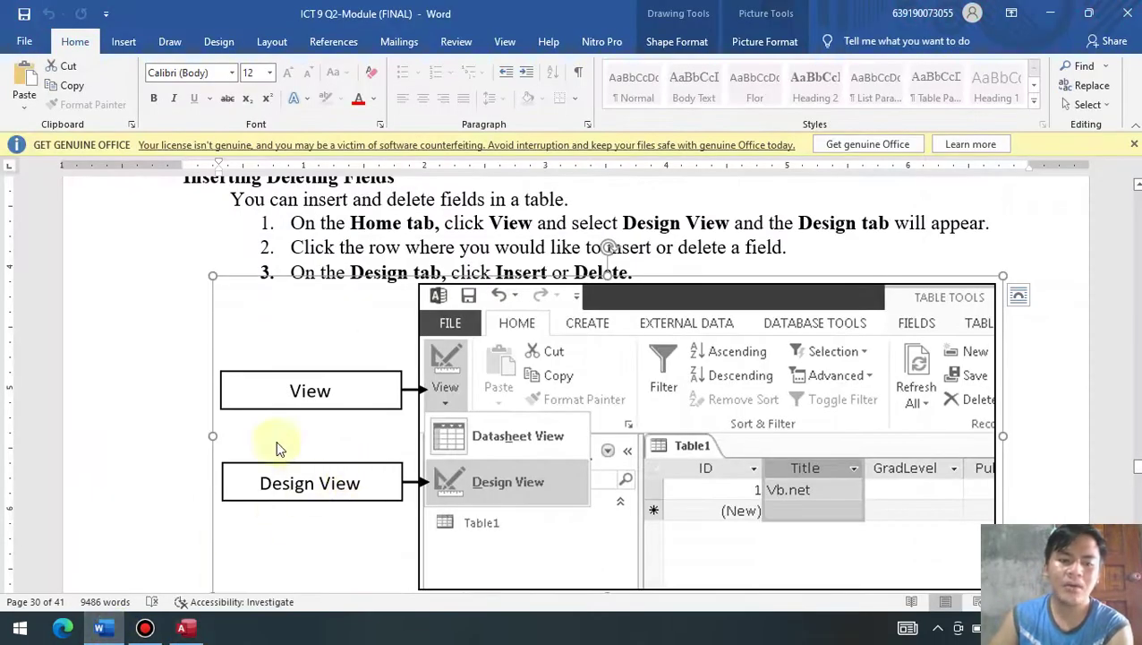
left_click(177, 360)
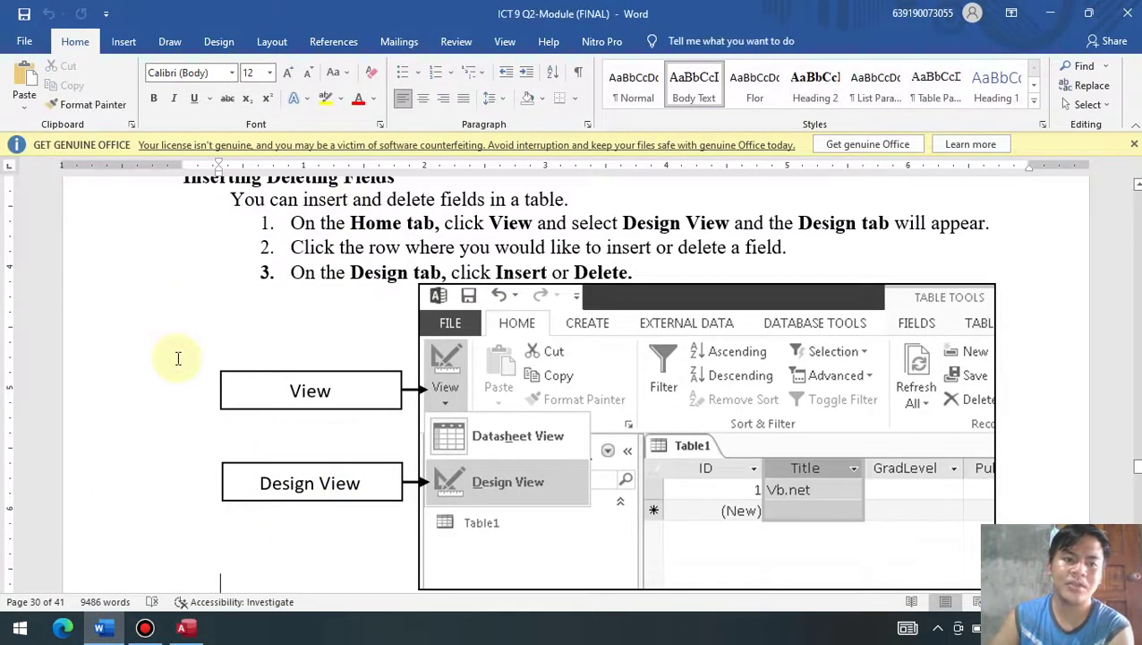
key("Down")
key("Down")
key("Down")
key("Down")
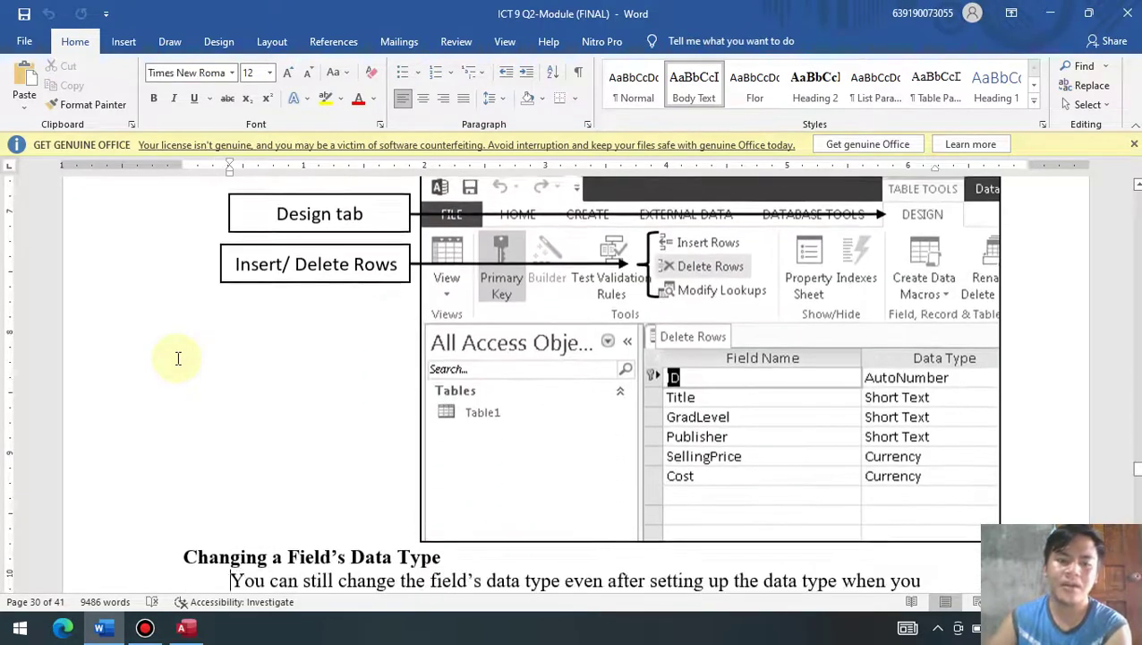
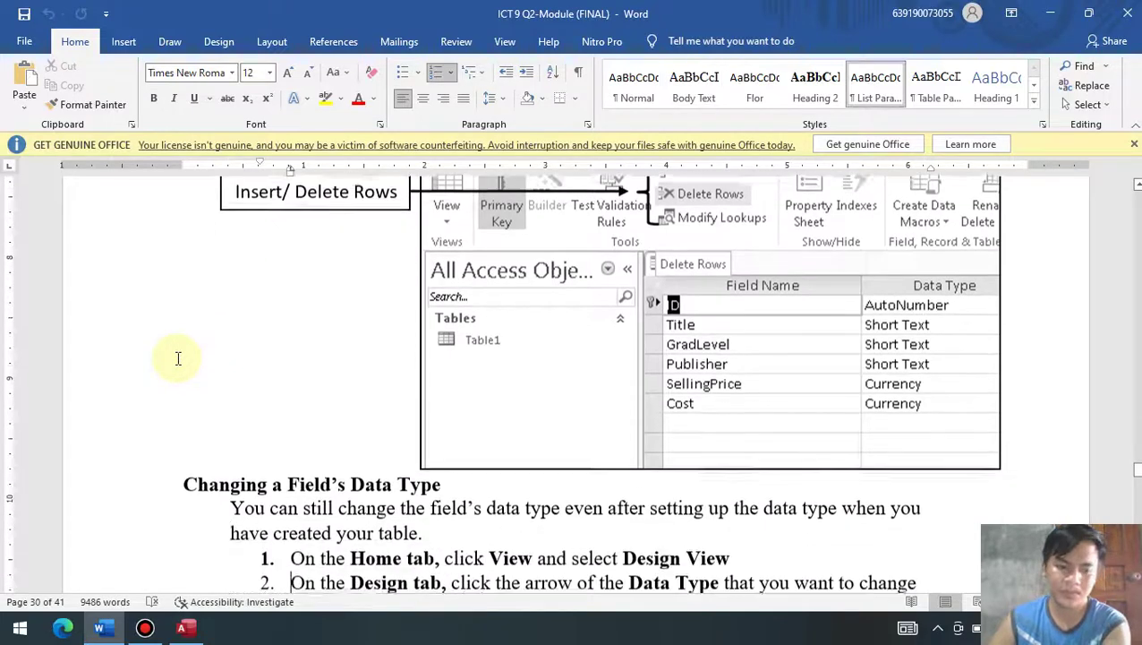
- Scroll the Word module to the Design Tab data-type diagram on page 31, then bring up Access's Table1
left_click(178, 358)
scroll(178, 358, "down", 7)
left_click(178, 356)
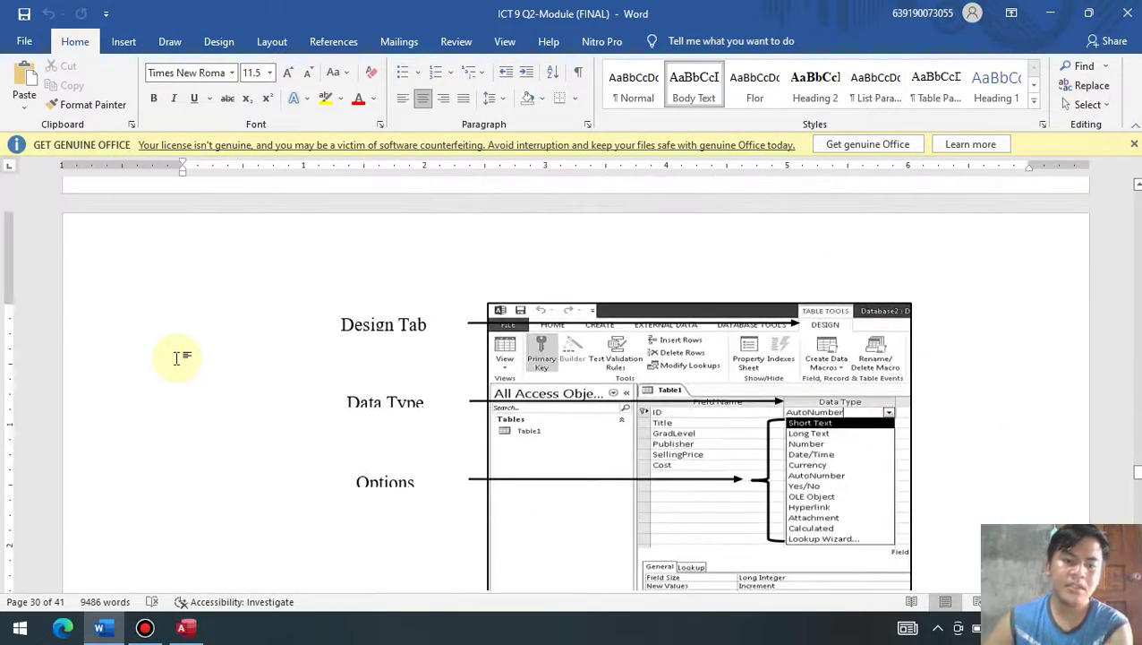
left_click(186, 628)
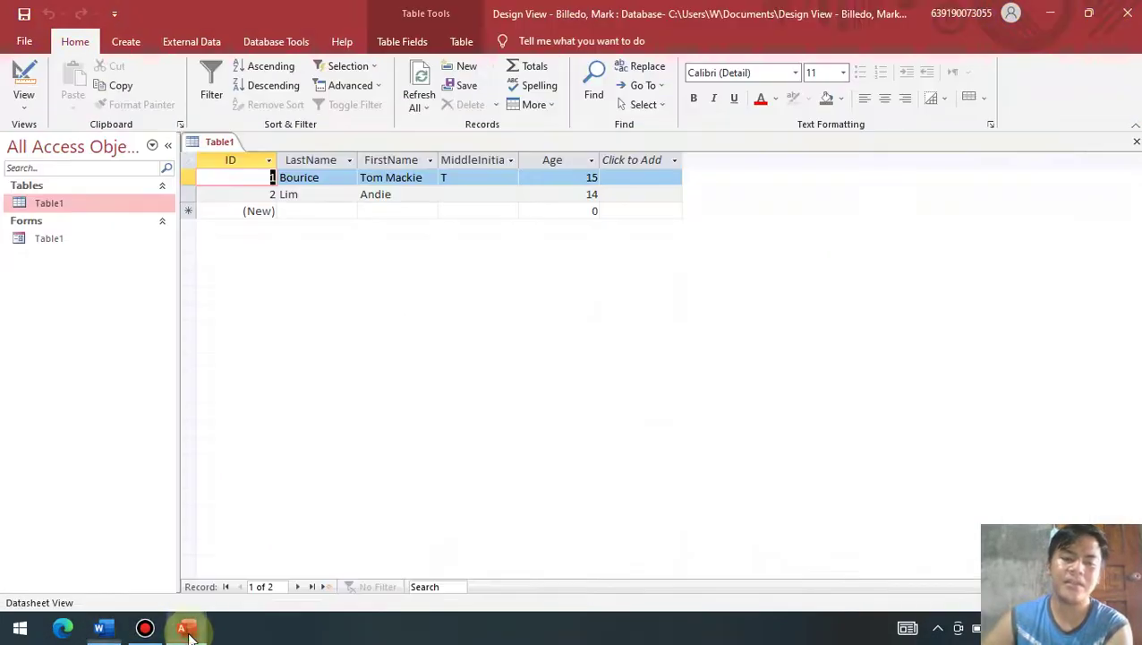
- Change the Age field to Short Text, then back to Number, accepting the data-loss warning, and return to Word
left_click(543, 154)
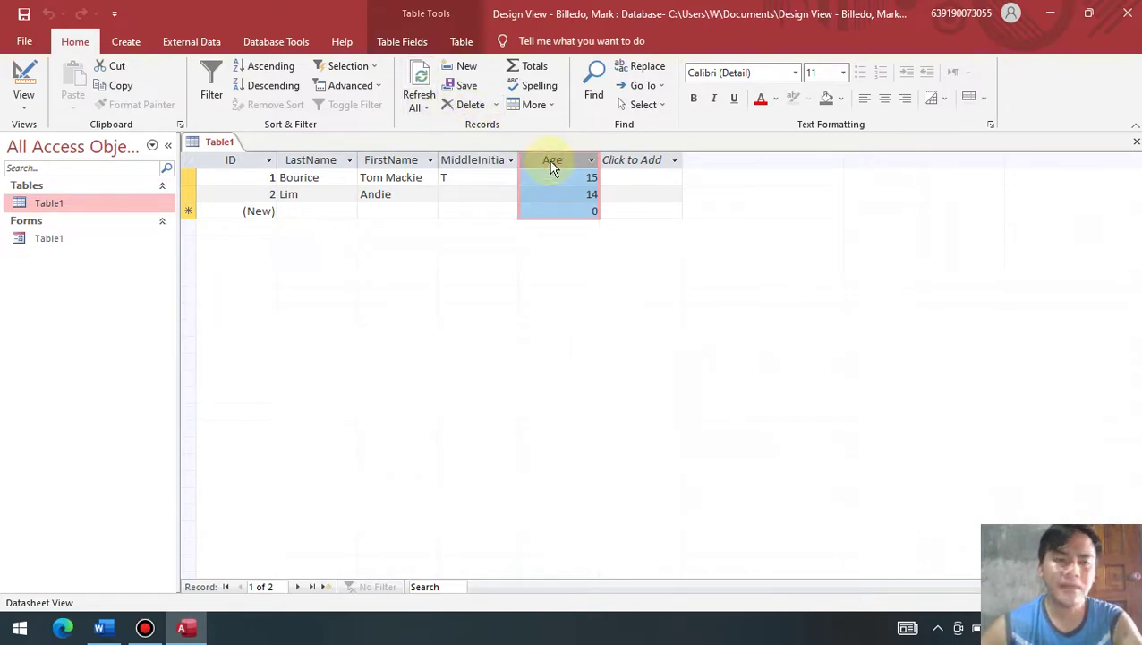
left_click(414, 50)
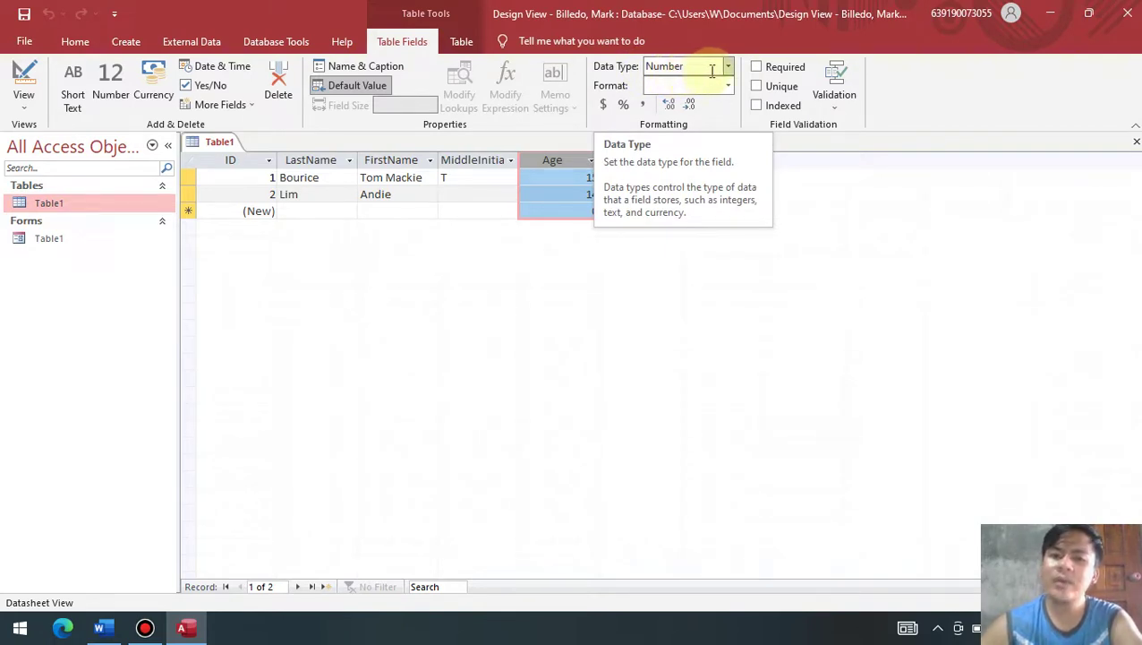
left_click(727, 68)
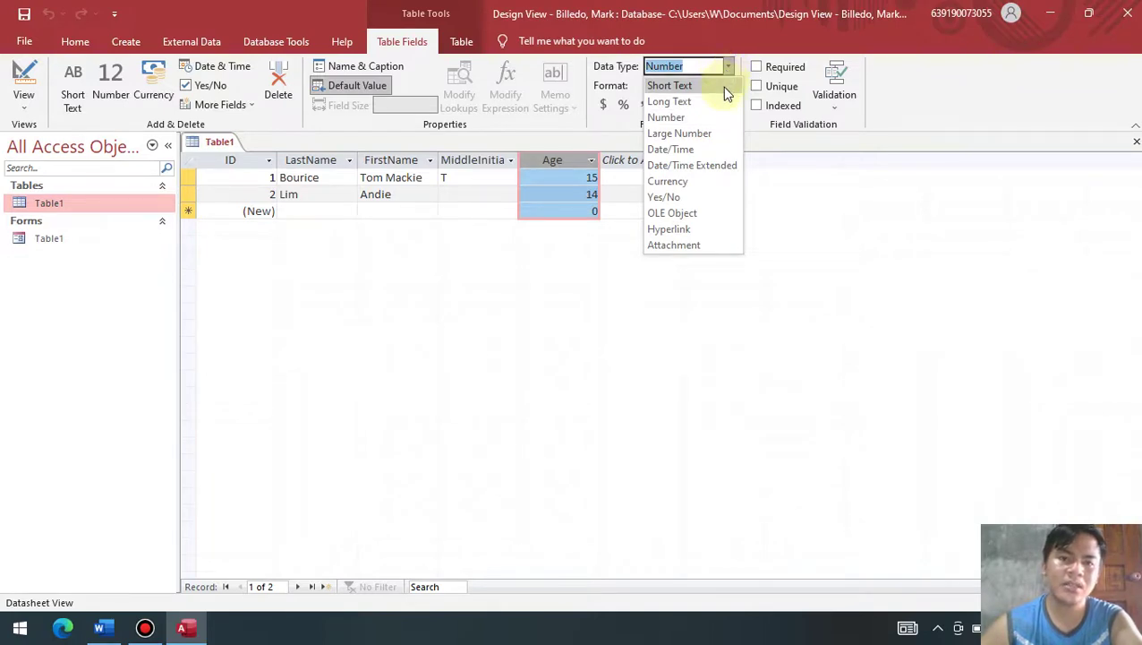
left_click(726, 87)
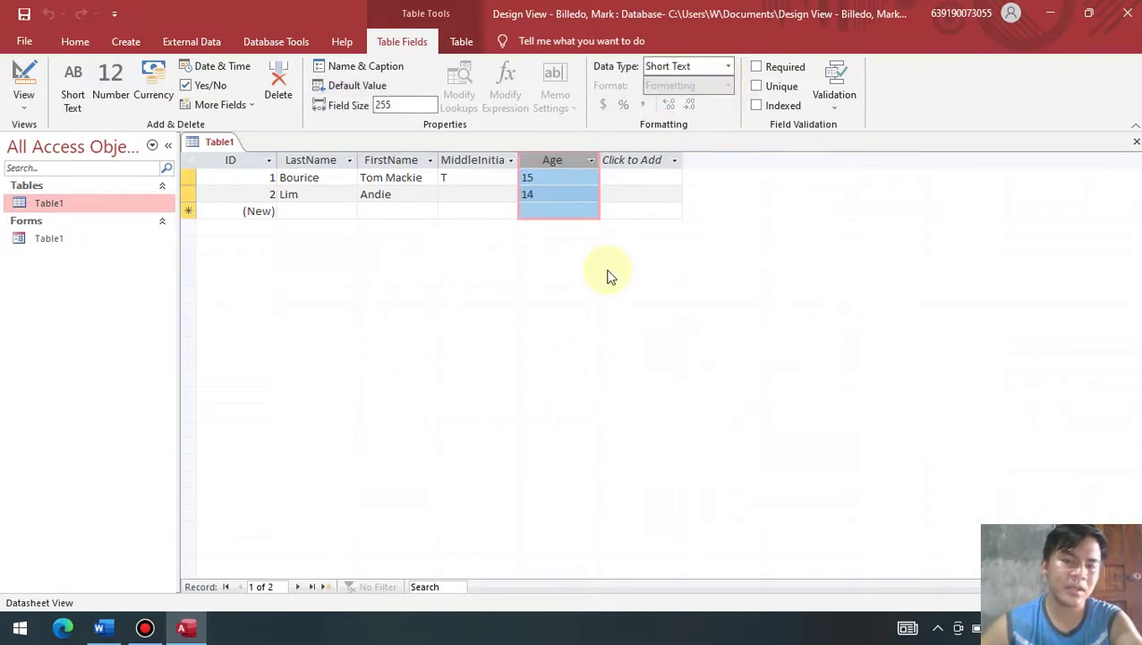
left_click(730, 66)
left_click(695, 115)
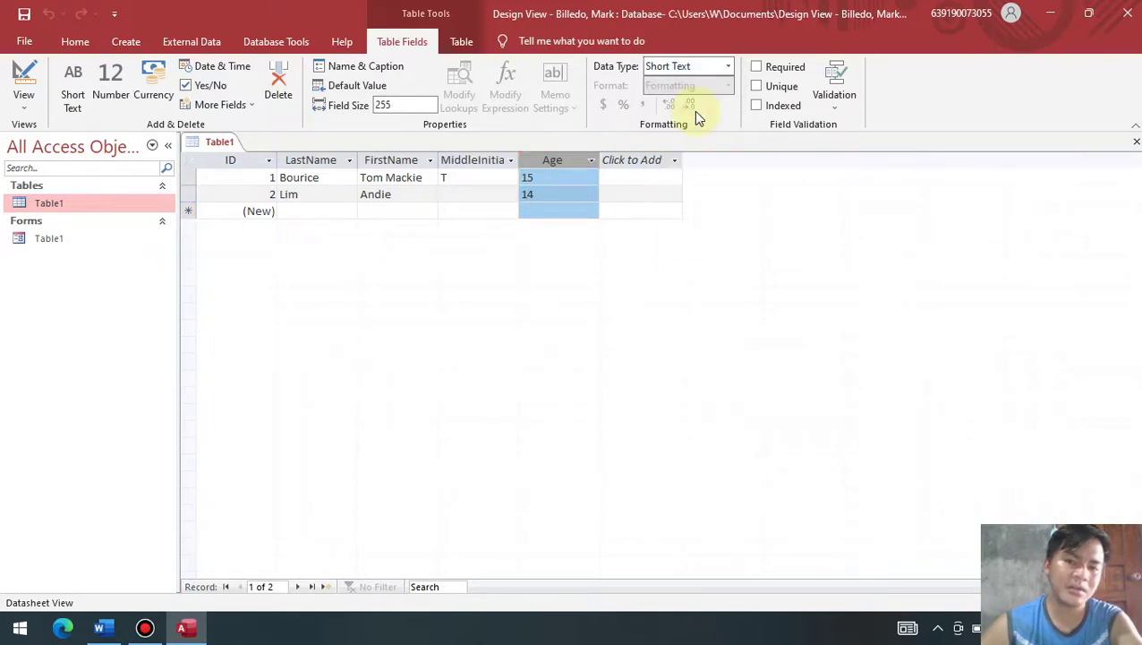
left_click(553, 370)
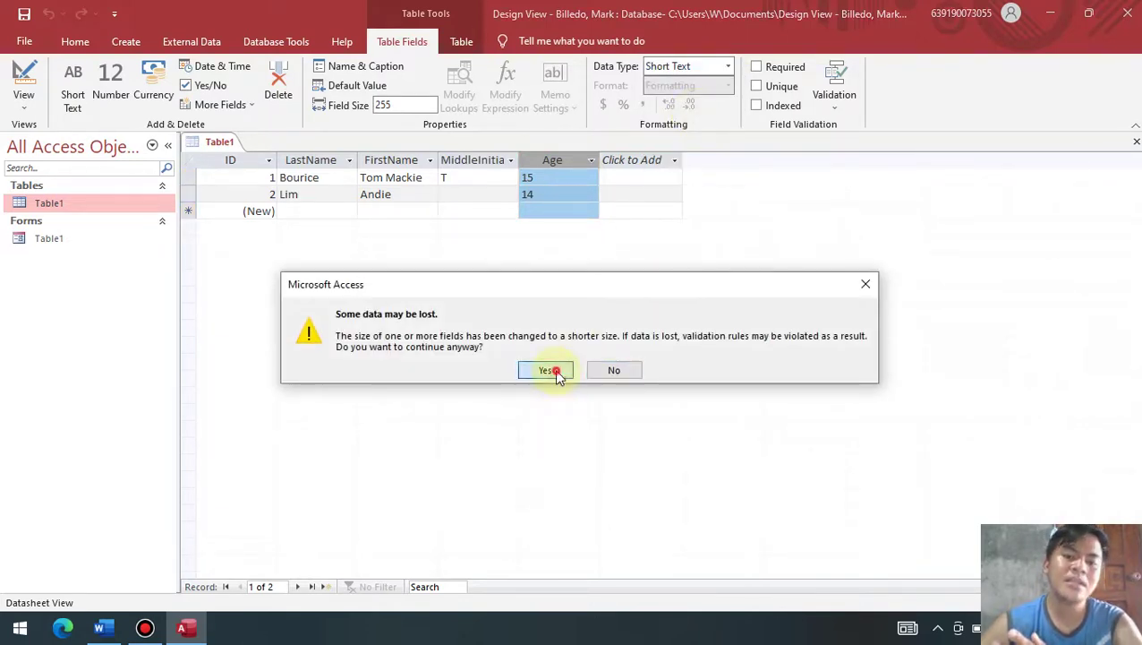
left_click(492, 200)
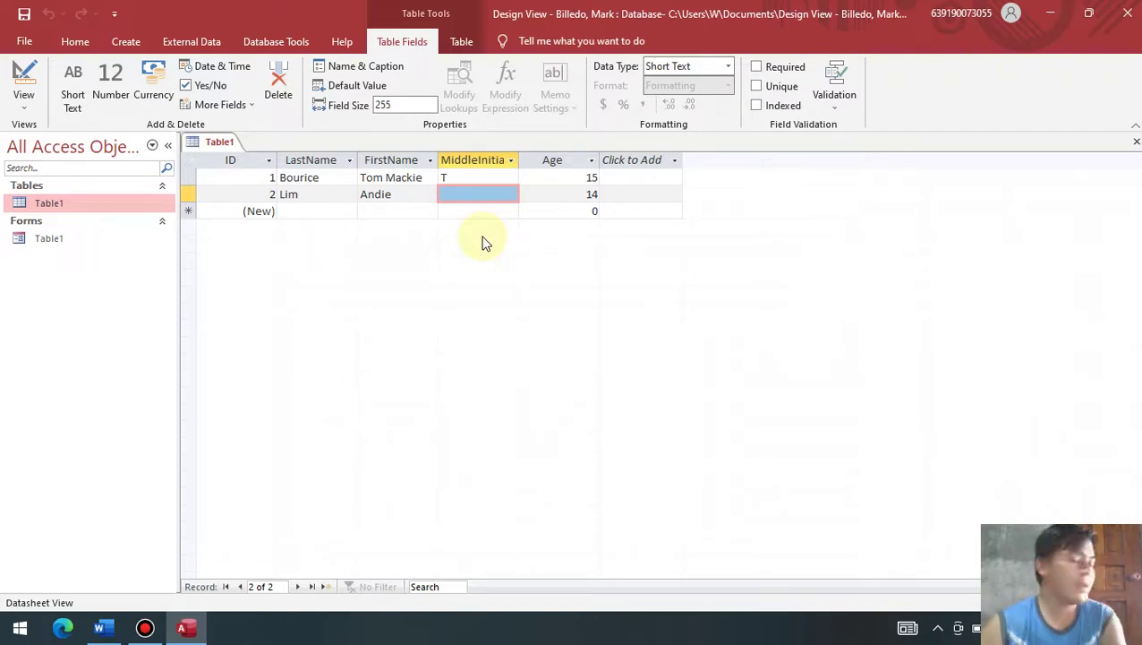
left_click(119, 631)
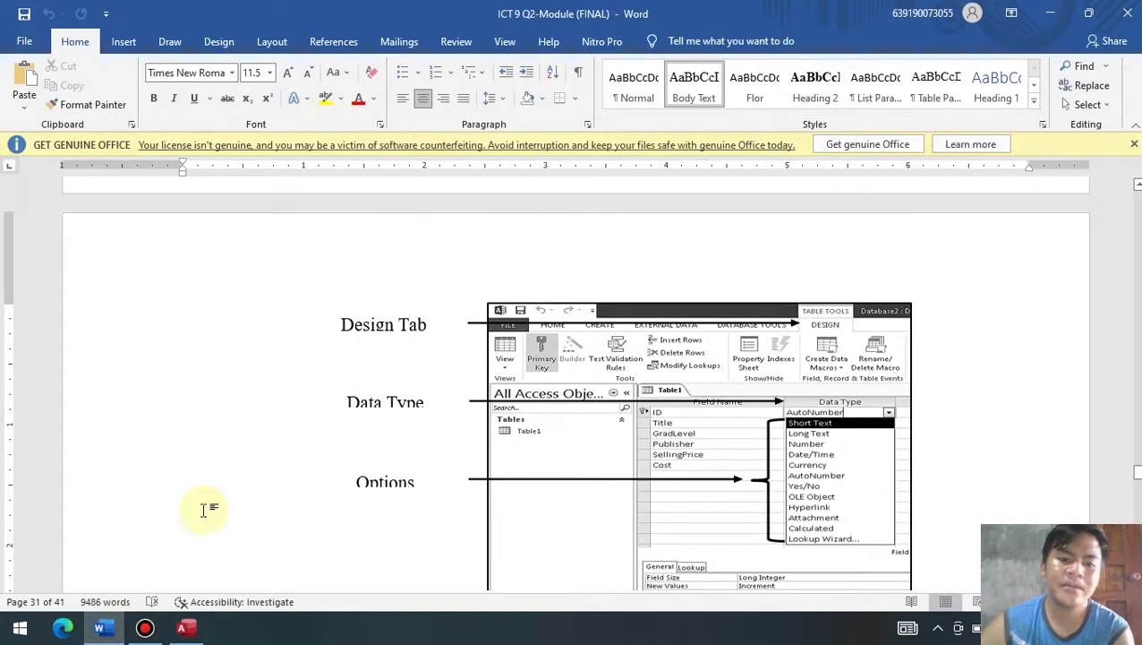
- Read the Setting the Primary Key steps and composite key section in the module, then return to Access
key("Down")
key("Down")
key("Down")
key("Down")
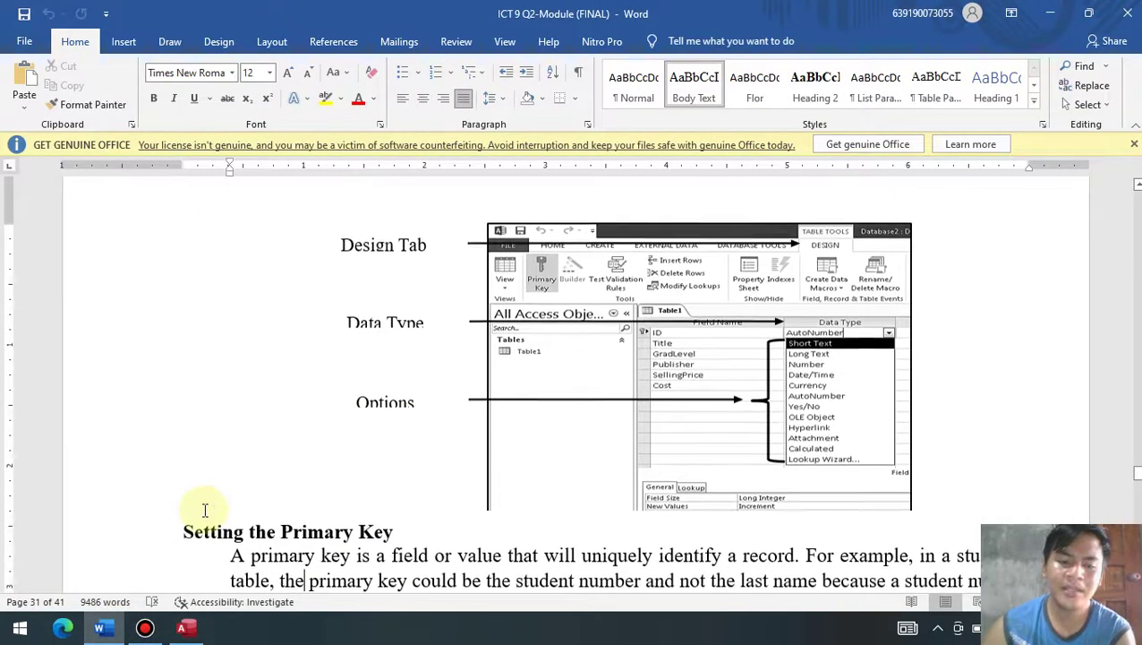
key("Down")
key("Down")
key("Down")
key("Down")
key("Down")
key("Down")
key("Down")
key("Down")
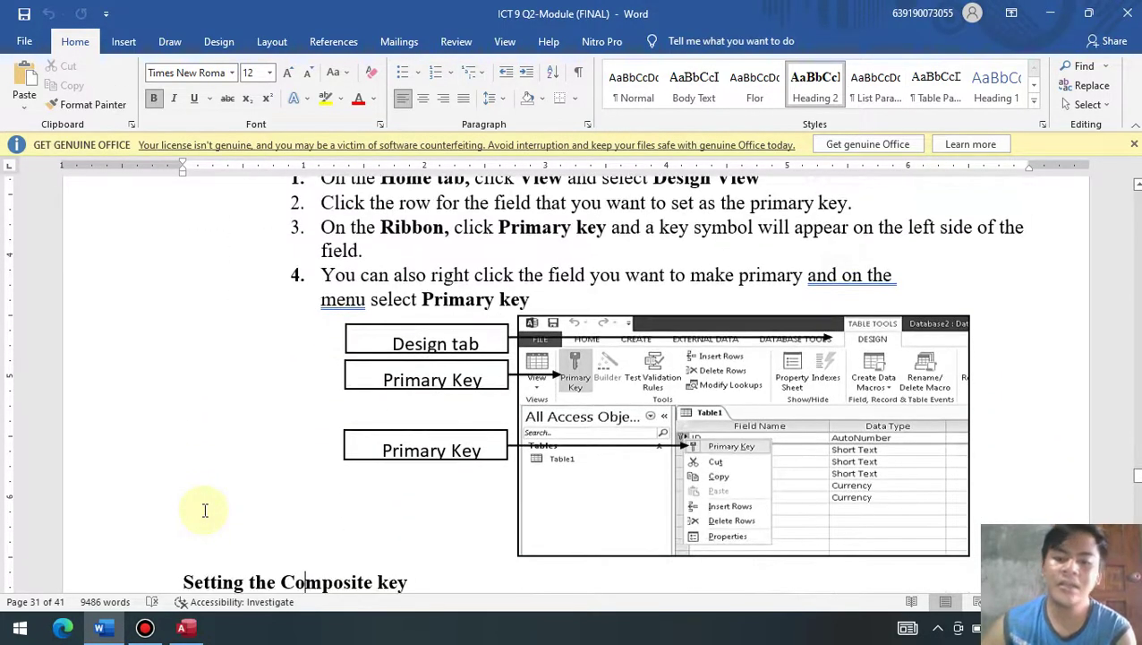
key("Up")
key("Up")
key("Up")
key("Up")
key("Up")
key("Up")
key("Up")
key("Up")
key("Up")
key("Up")
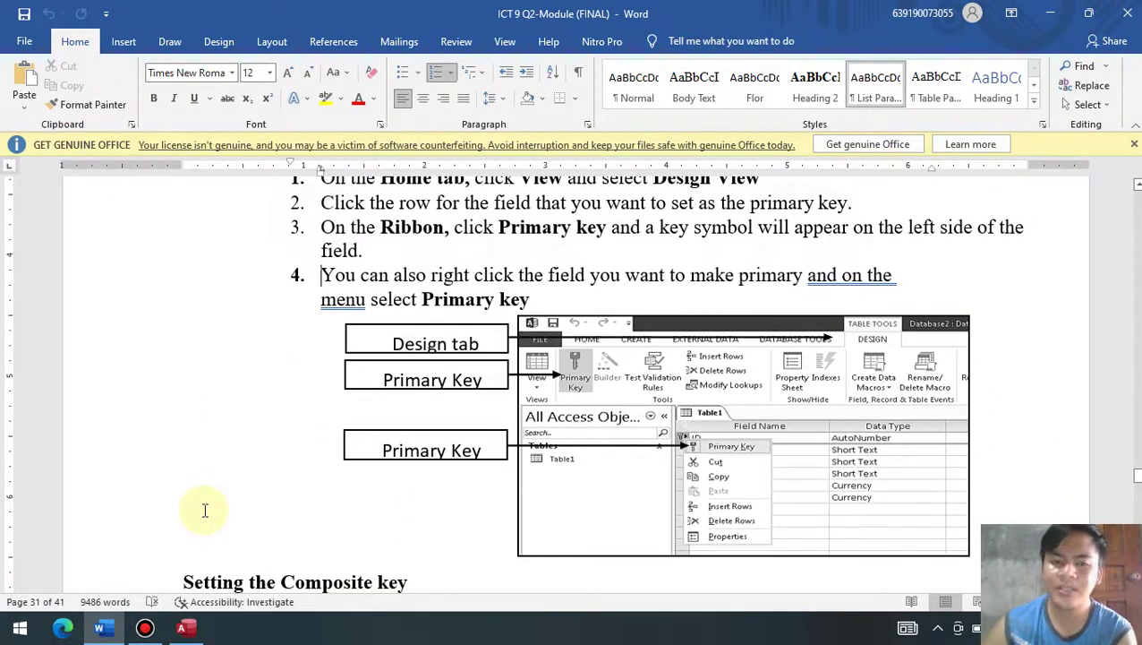
key("Up")
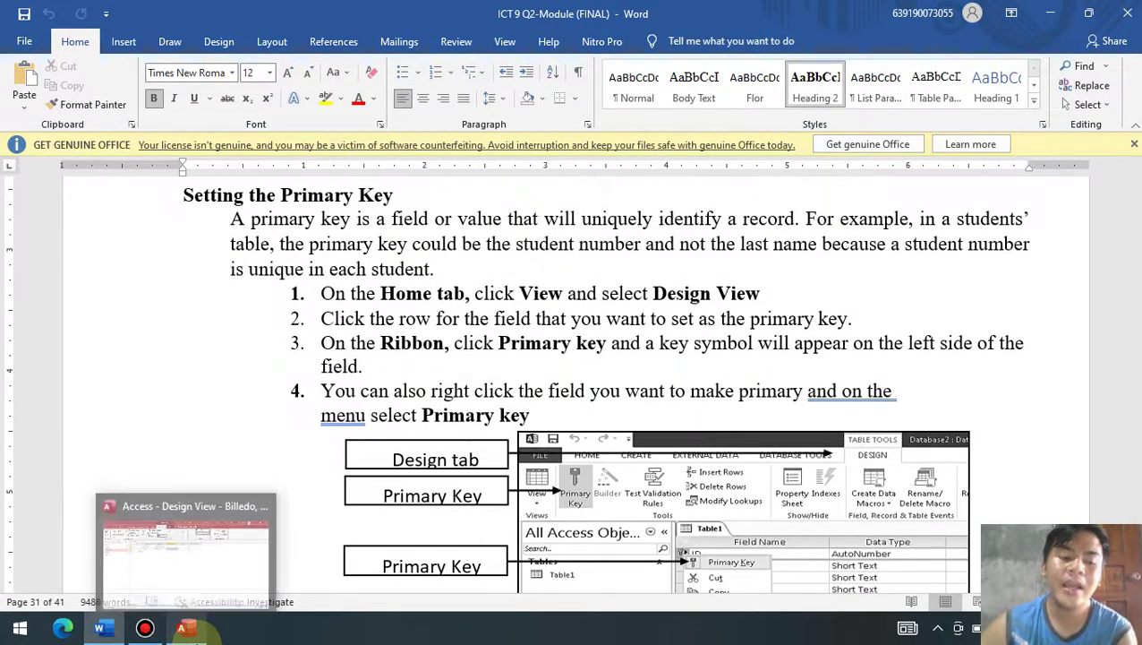
left_click(184, 627)
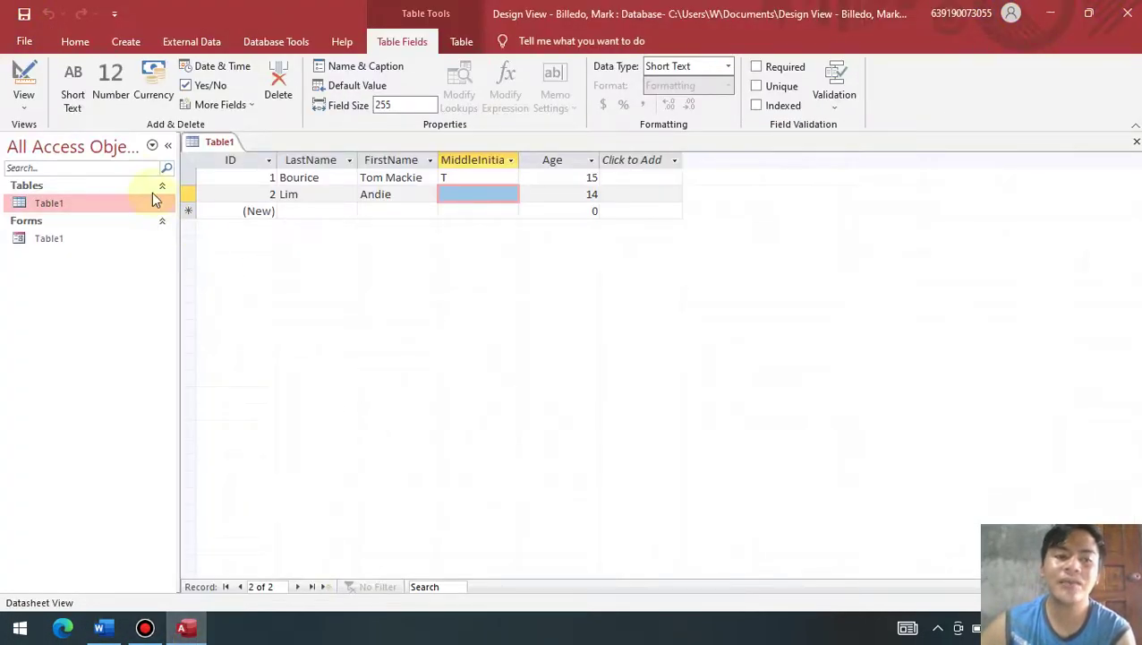
- Switch Table1 from Datasheet View to Design View to see its ID, LastName, FirstName, MiddleInitial and Age fields
left_click(30, 109)
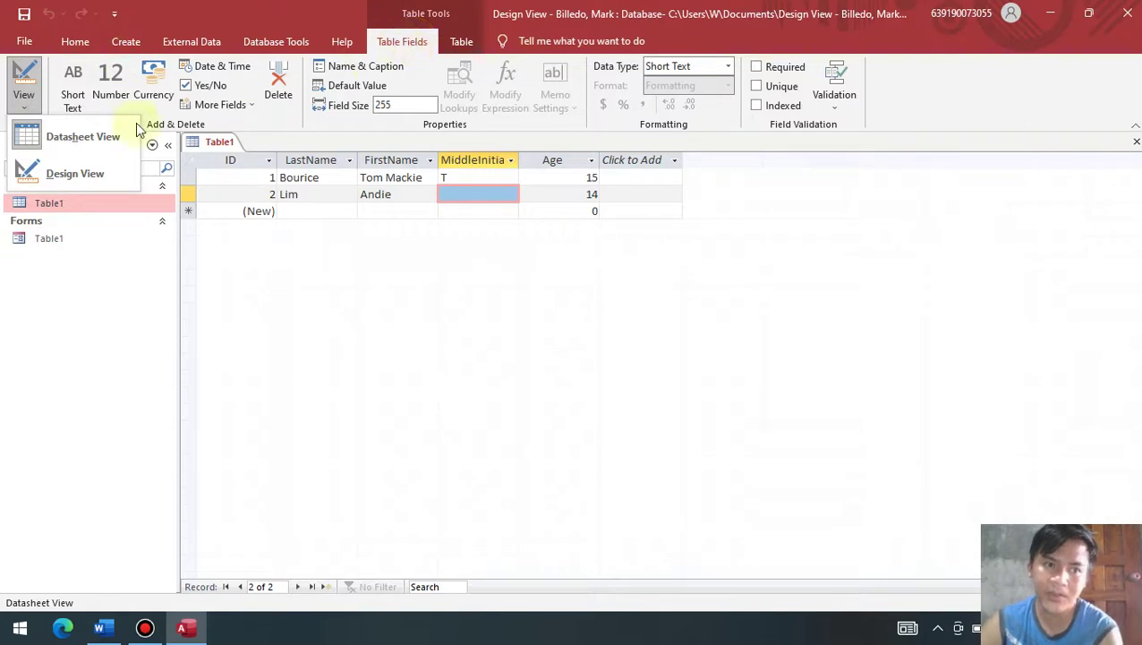
left_click(25, 101)
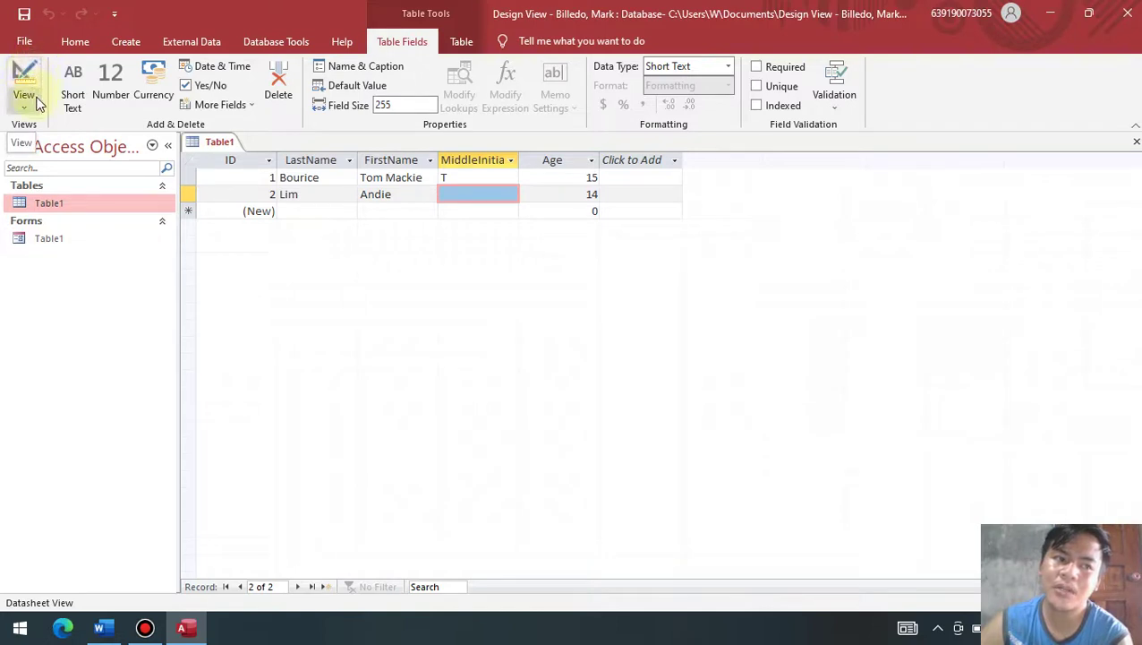
left_click(27, 101)
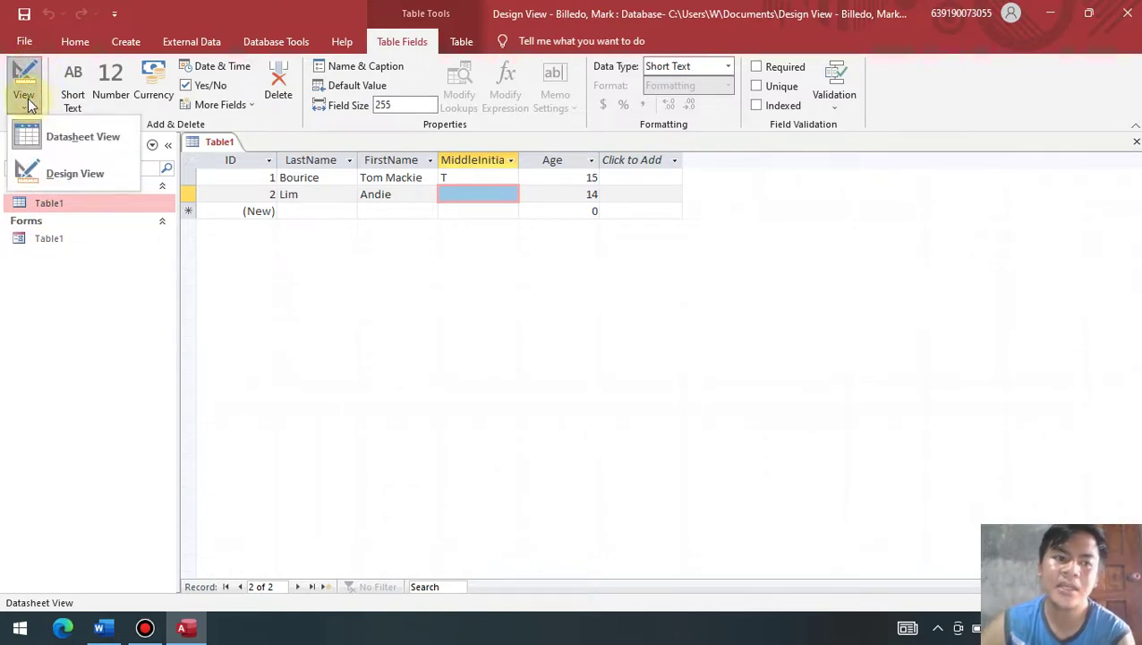
left_click(58, 181)
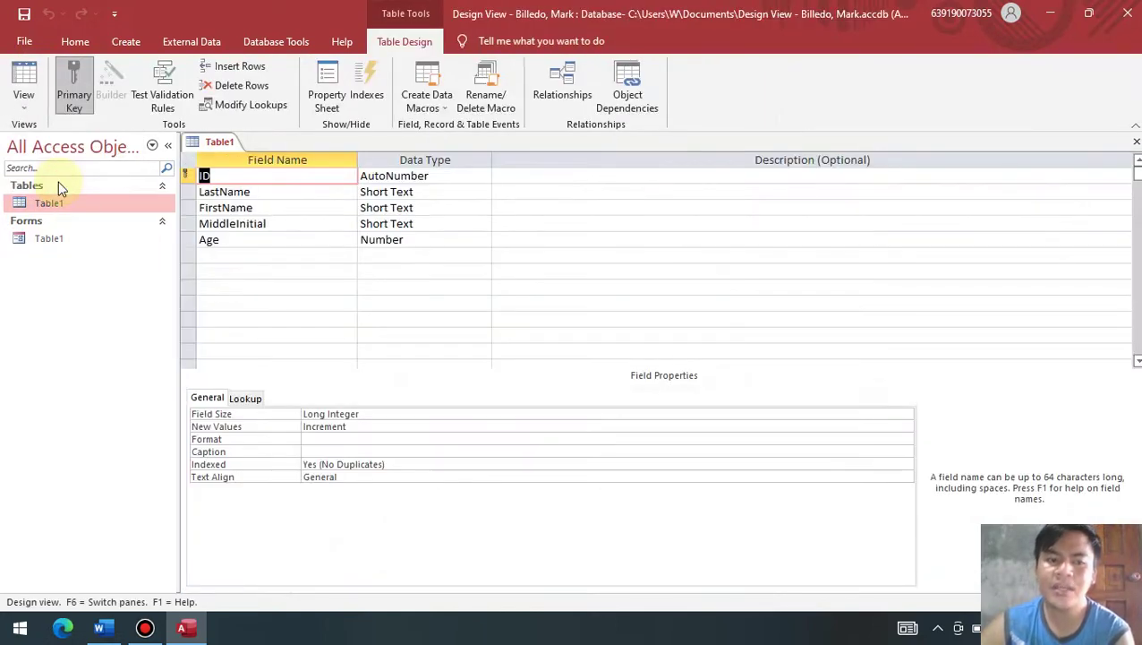
- Remove the primary key from Table1's ID field
left_click(185, 176)
right_click(186, 177)
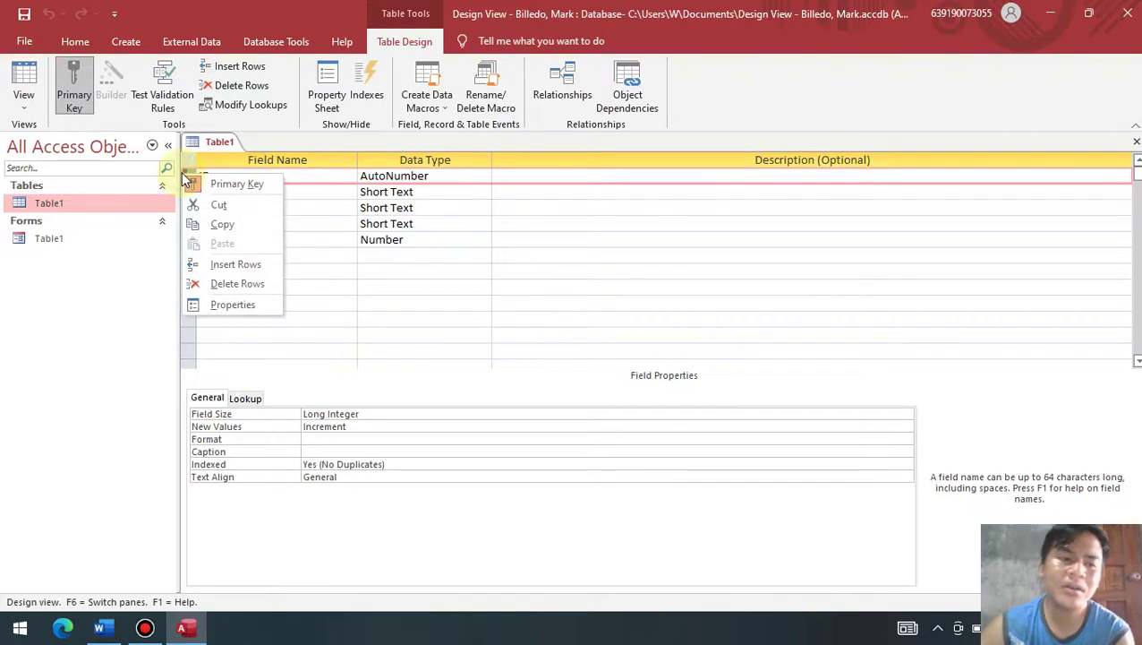
left_click(231, 184)
left_click(299, 218)
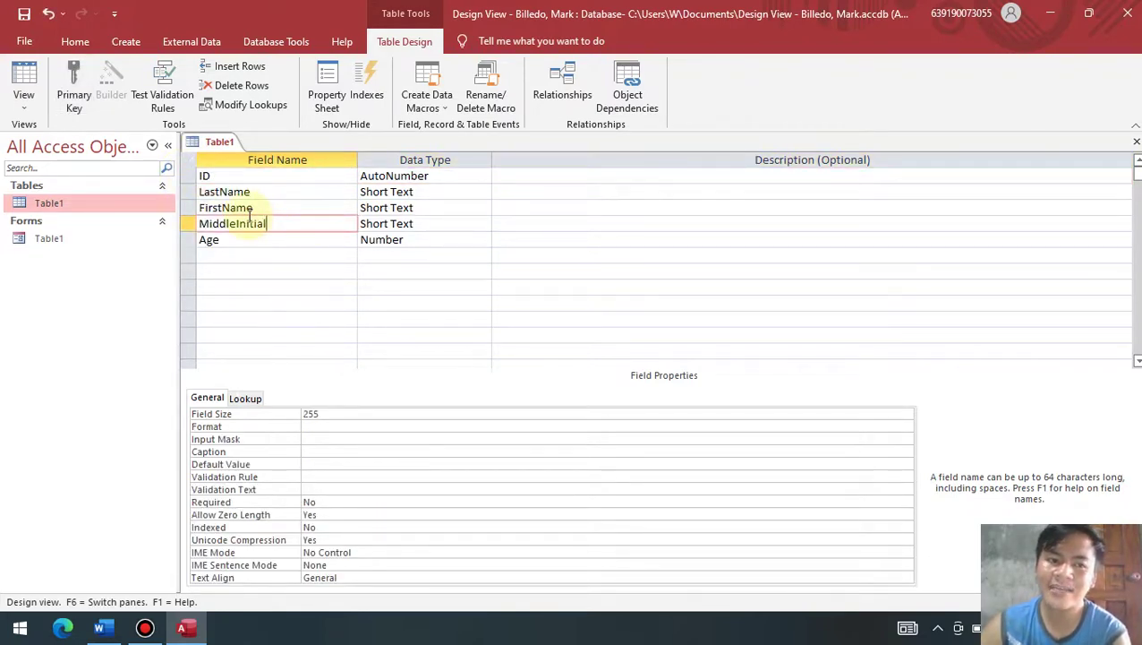
left_click(229, 175)
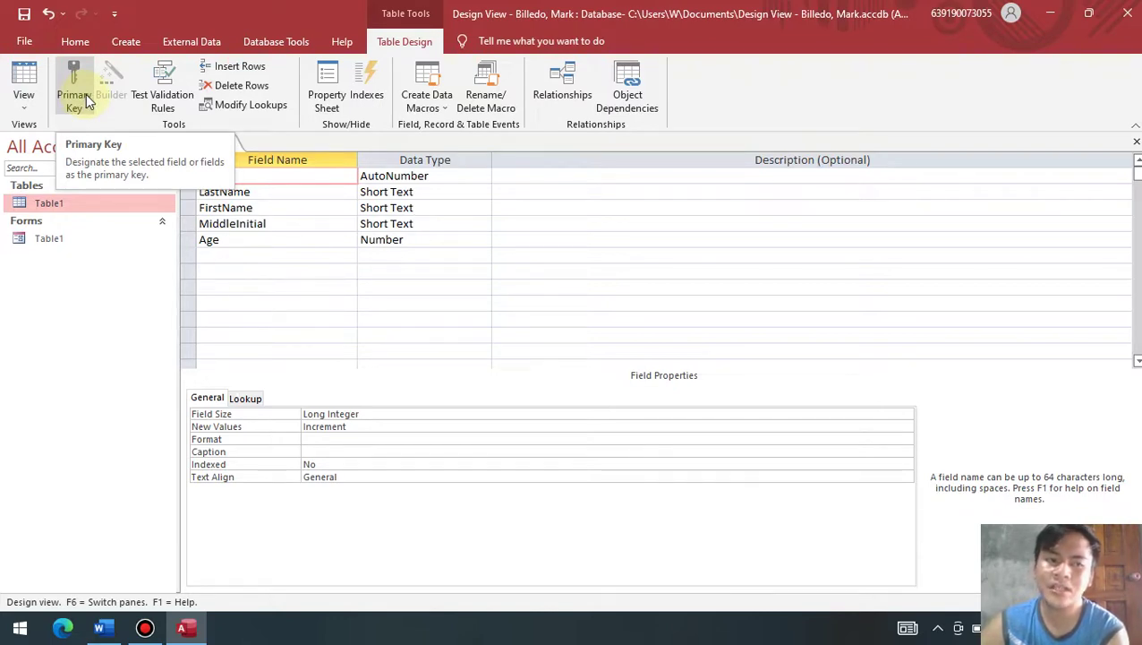
- Reapply the primary key to the ID field
left_click(94, 104)
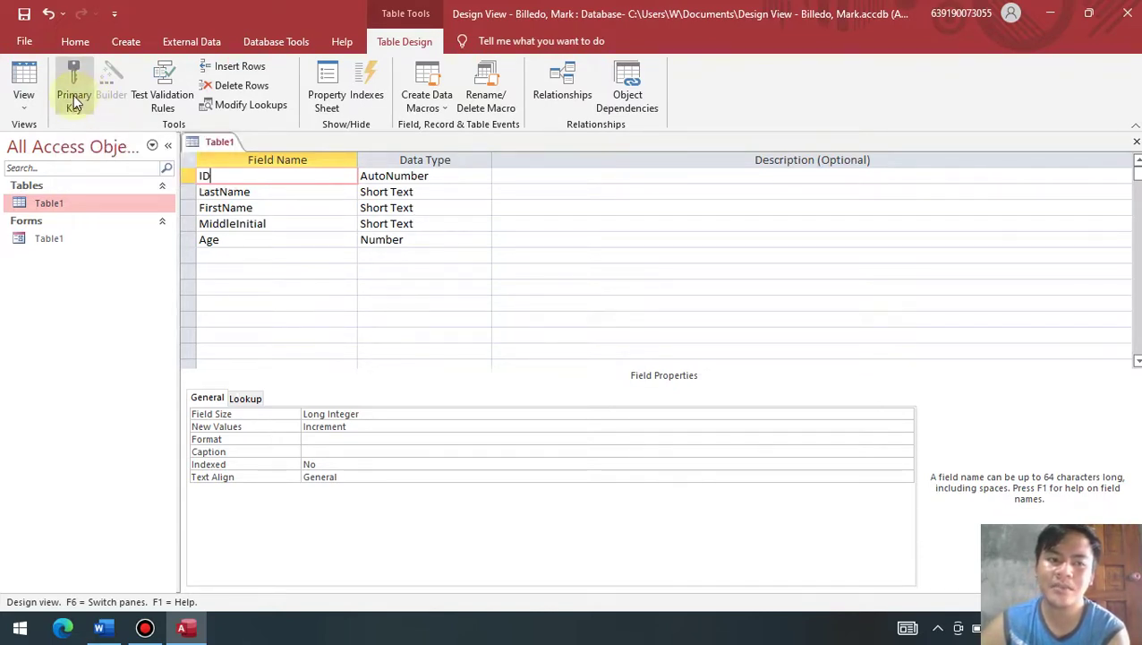
right_click(190, 174)
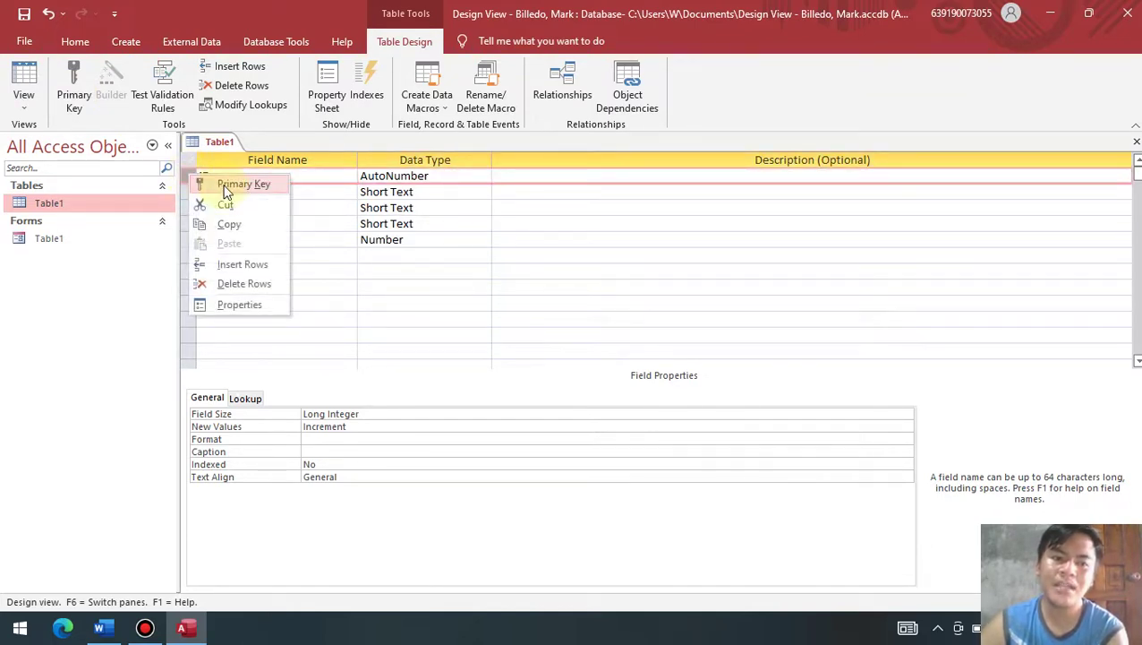
left_click(225, 186)
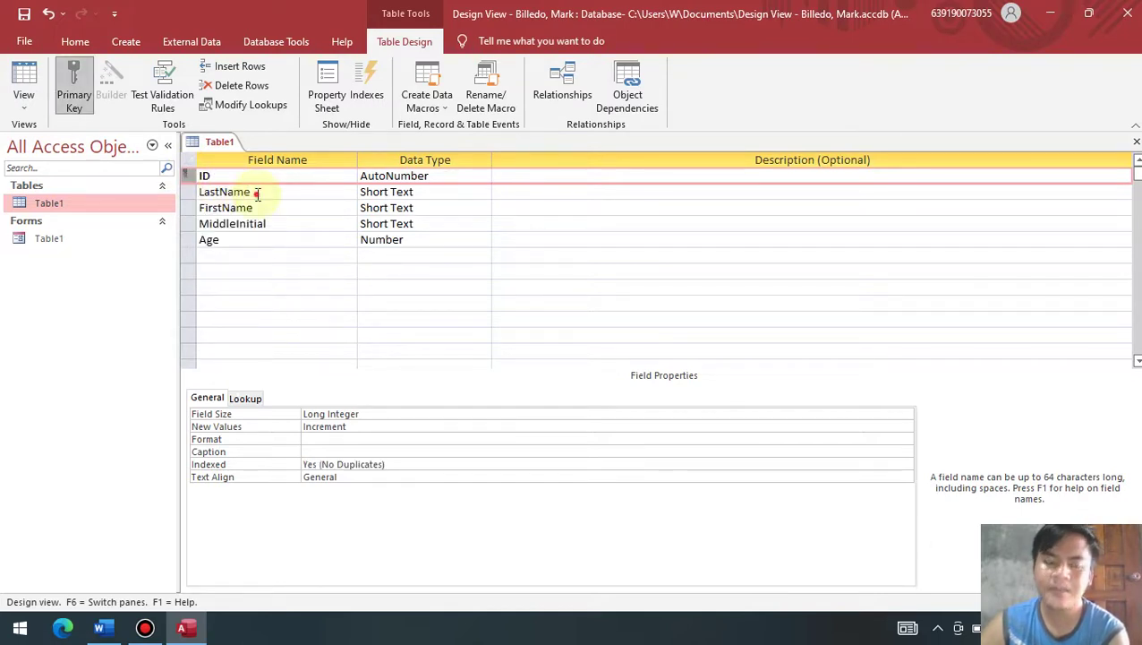
left_click(257, 192)
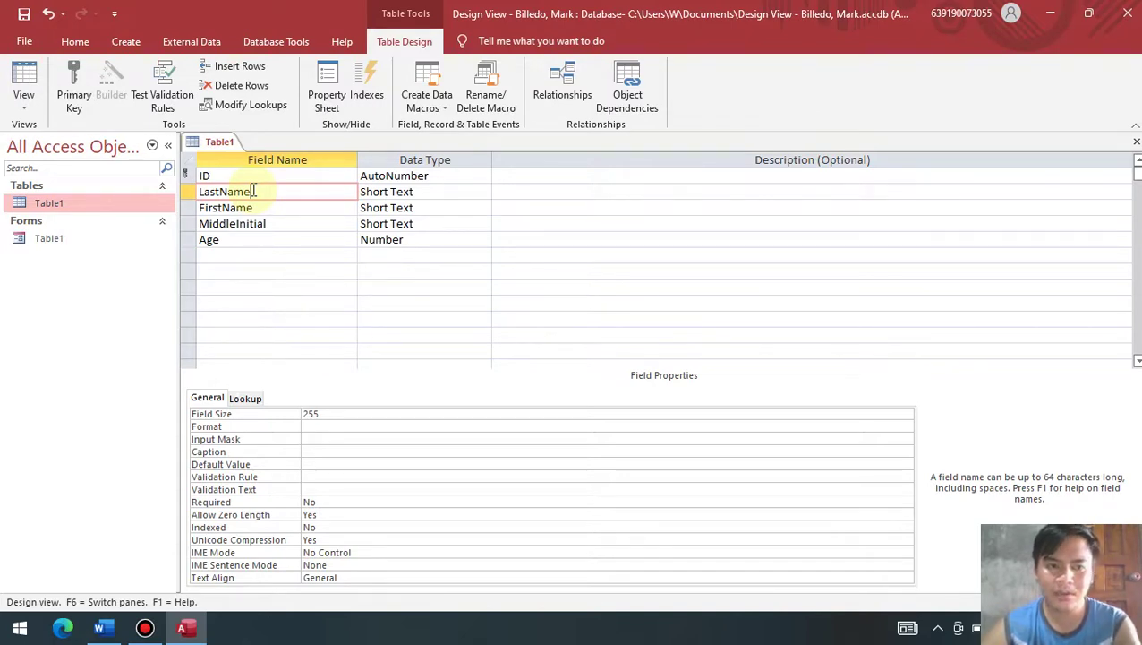
- Set LastName as the primary key, then make ID the primary key again
right_click(253, 192)
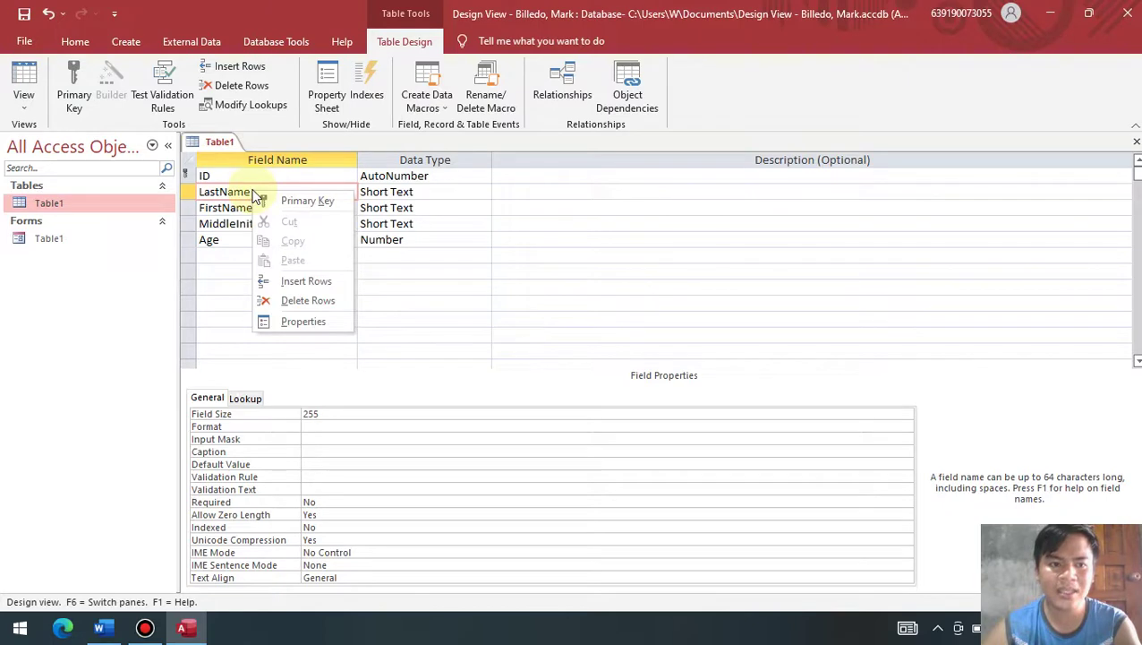
left_click(305, 200)
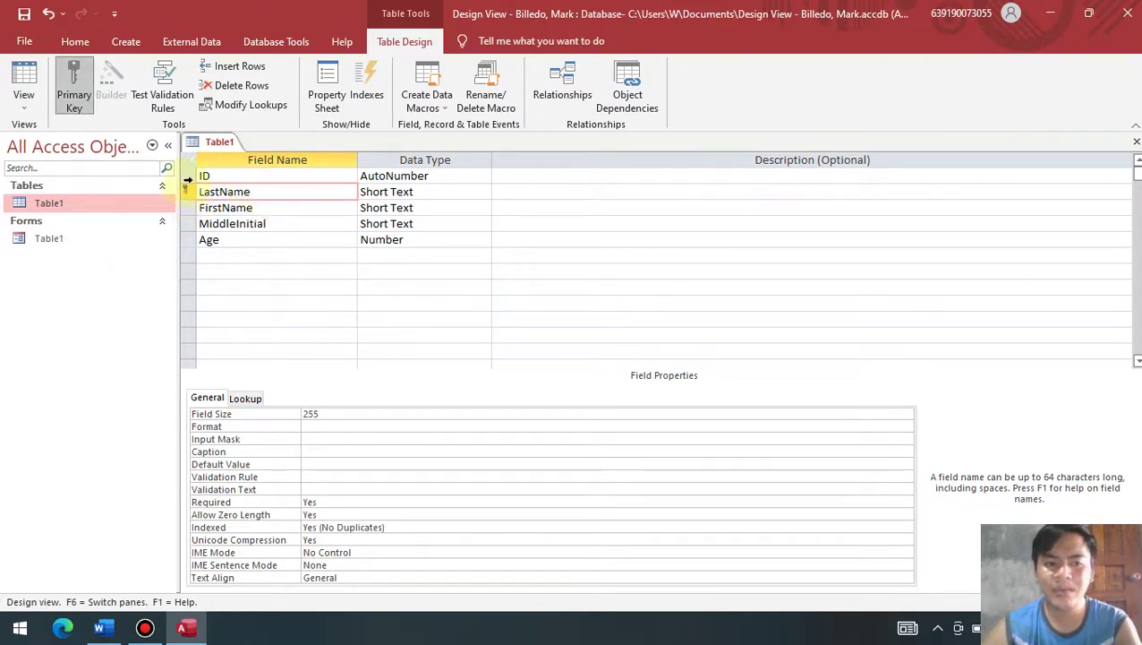
left_click(187, 177)
left_click(228, 175)
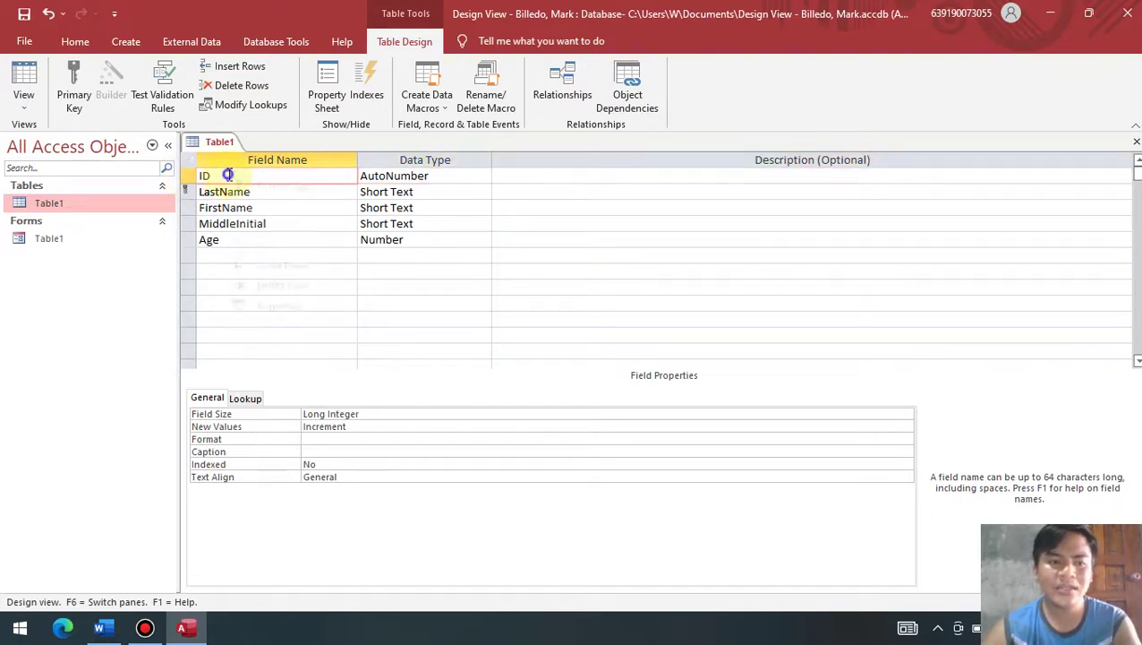
right_click(228, 173)
left_click(268, 186)
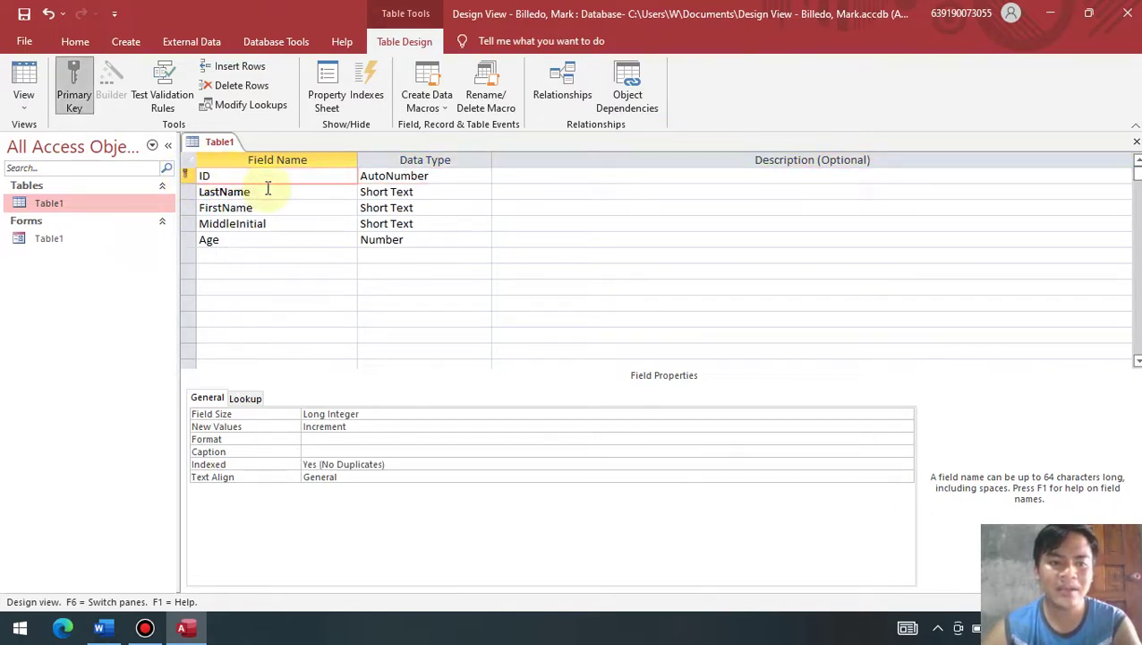
left_click(267, 191)
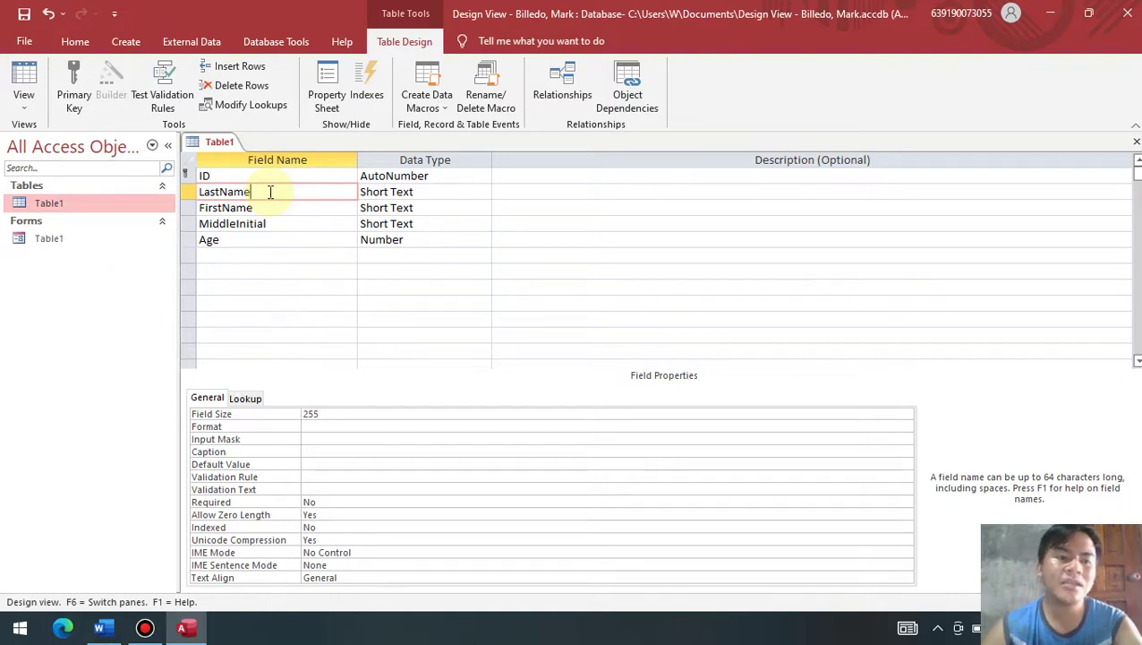
- Select the ID and LastName rows and remove the primary key from ID
left_click(249, 173)
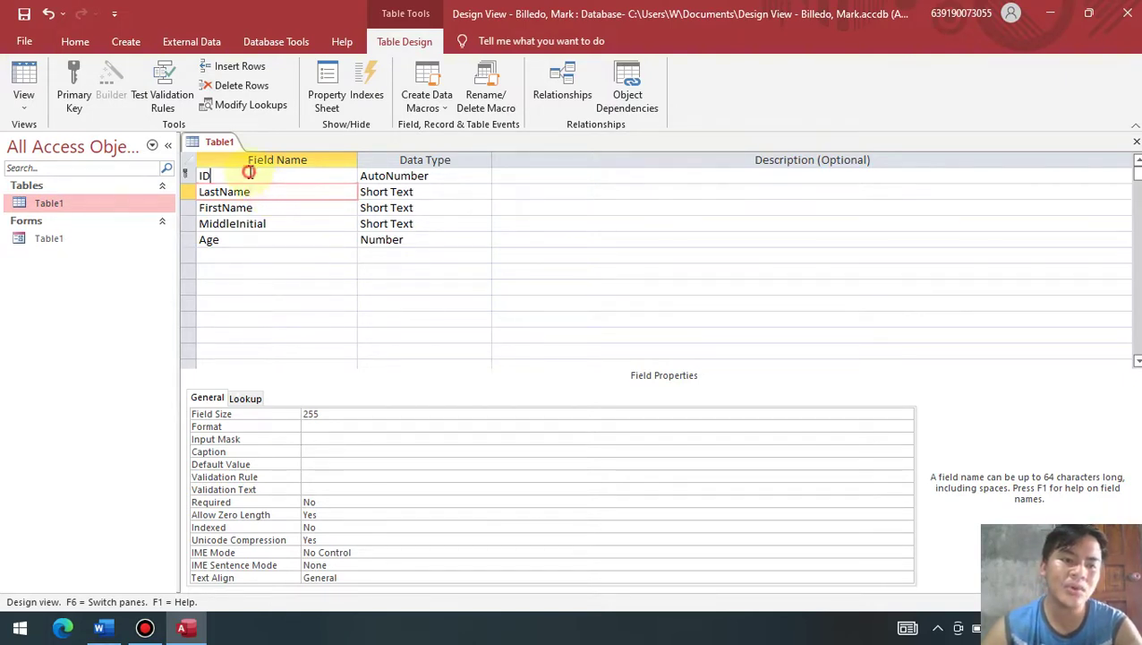
left_click(187, 191)
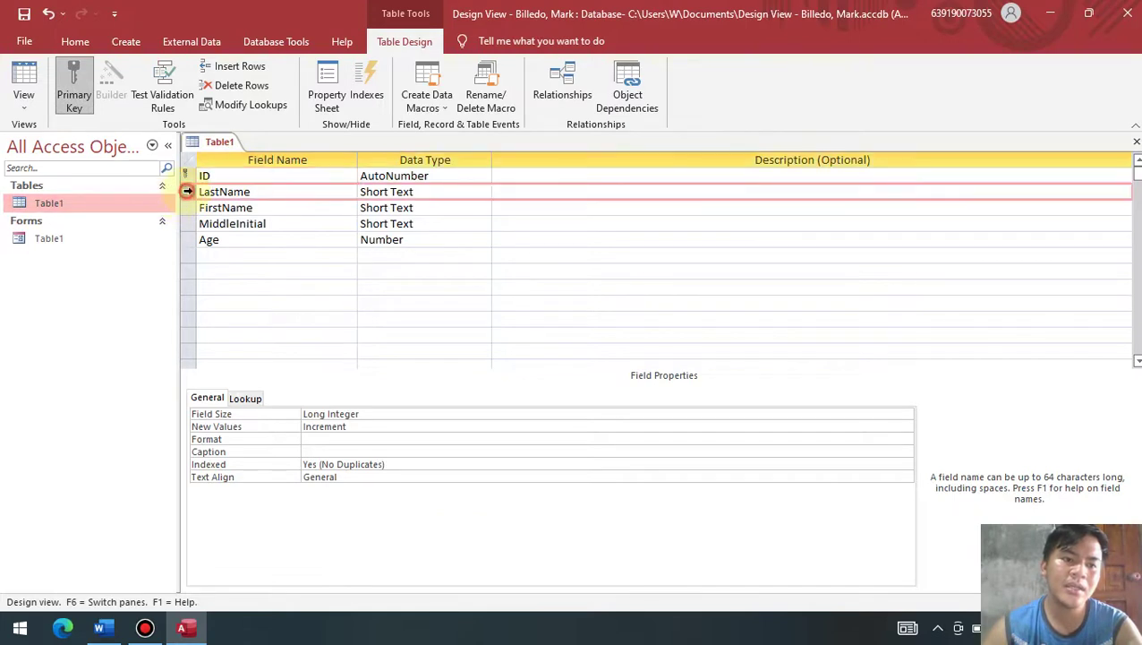
left_click(184, 174, "shift")
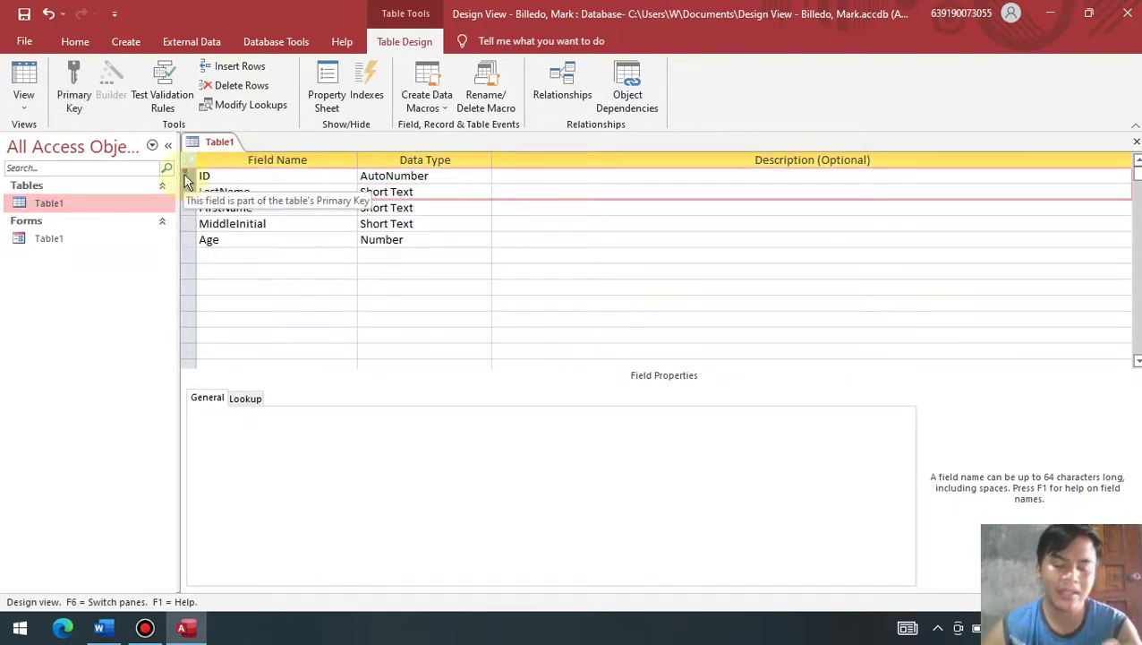
right_click(187, 179)
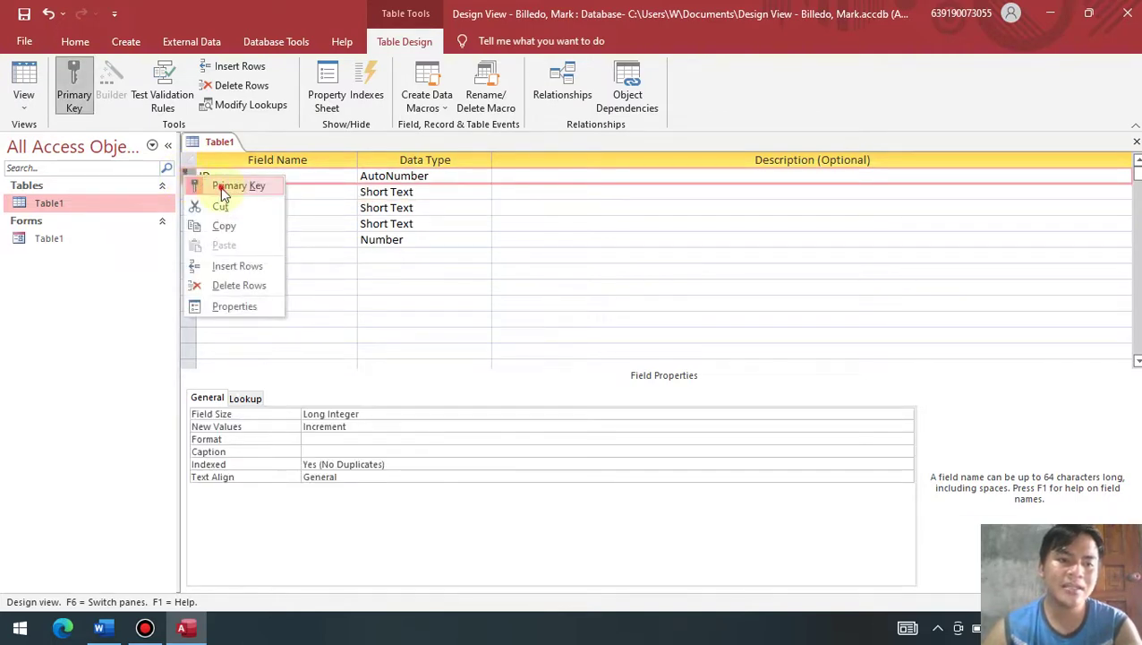
left_click(199, 186)
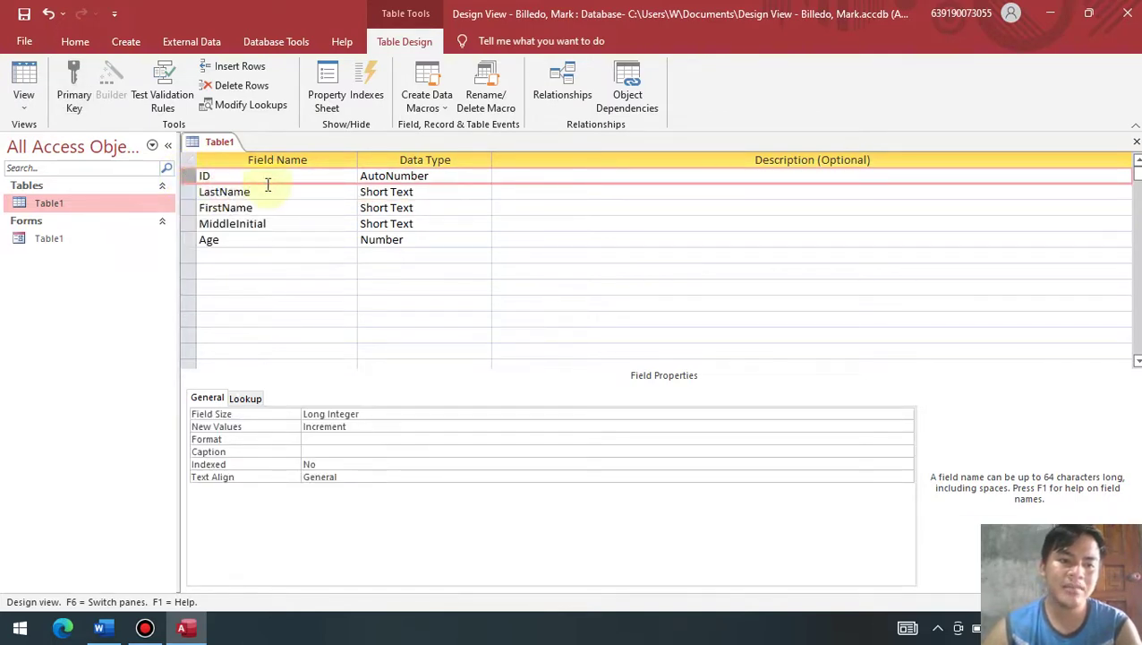
left_click(192, 181)
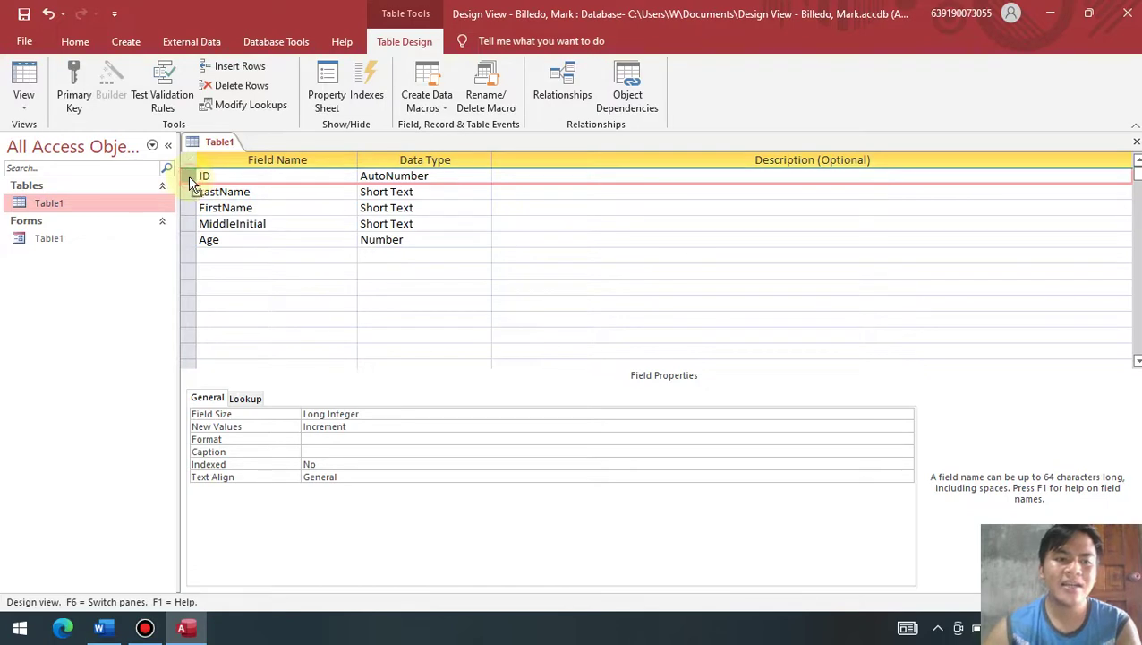
left_click(240, 192)
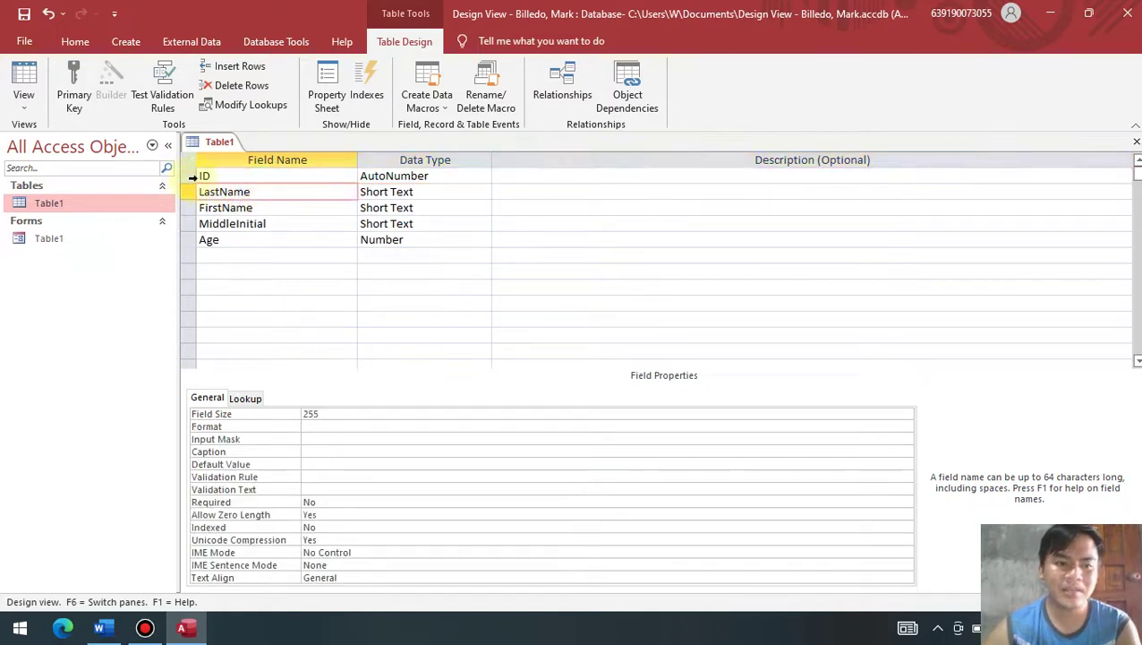
left_click(187, 175)
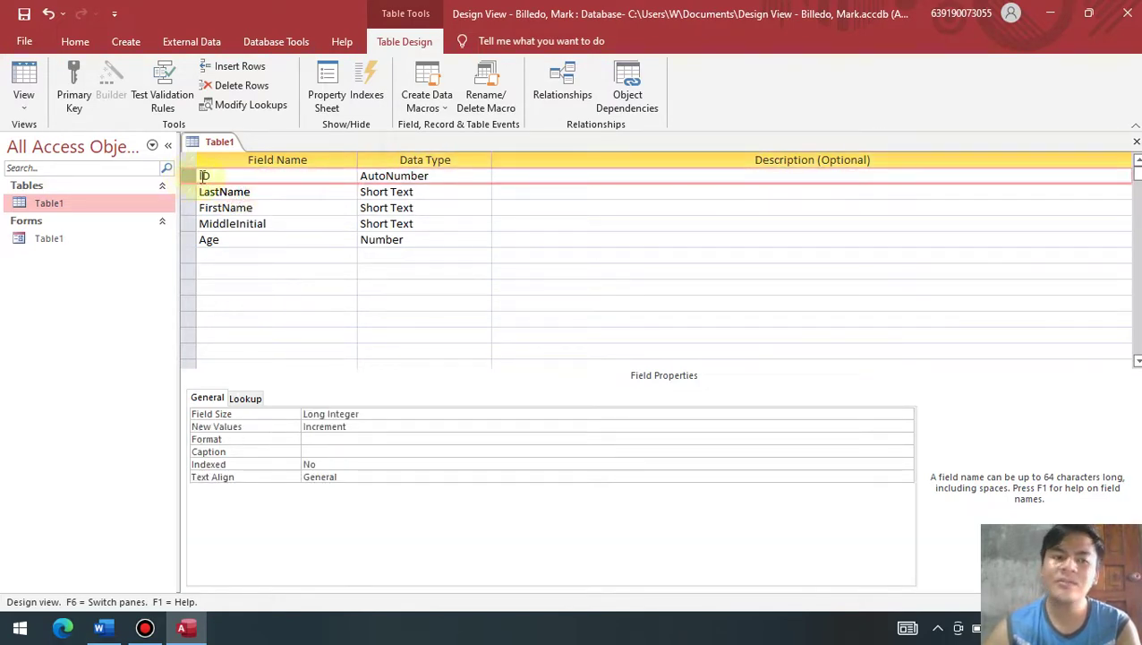
left_click(204, 175)
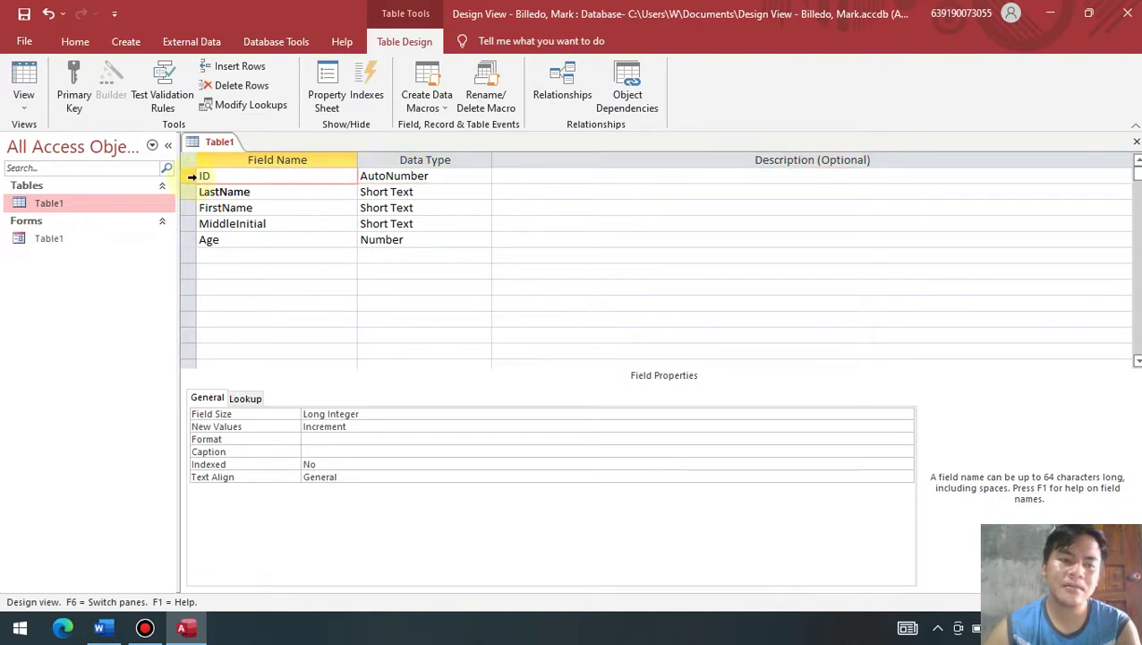
- Select both the ID and LastName rows and make them a combined primary key
left_click(190, 192)
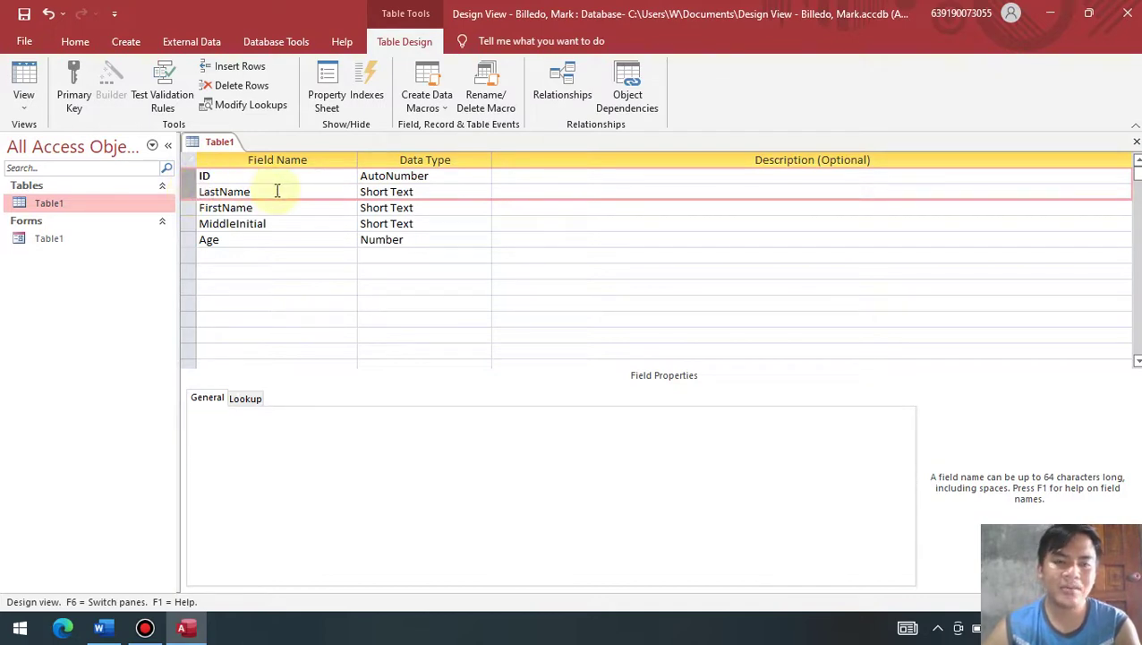
right_click(188, 199)
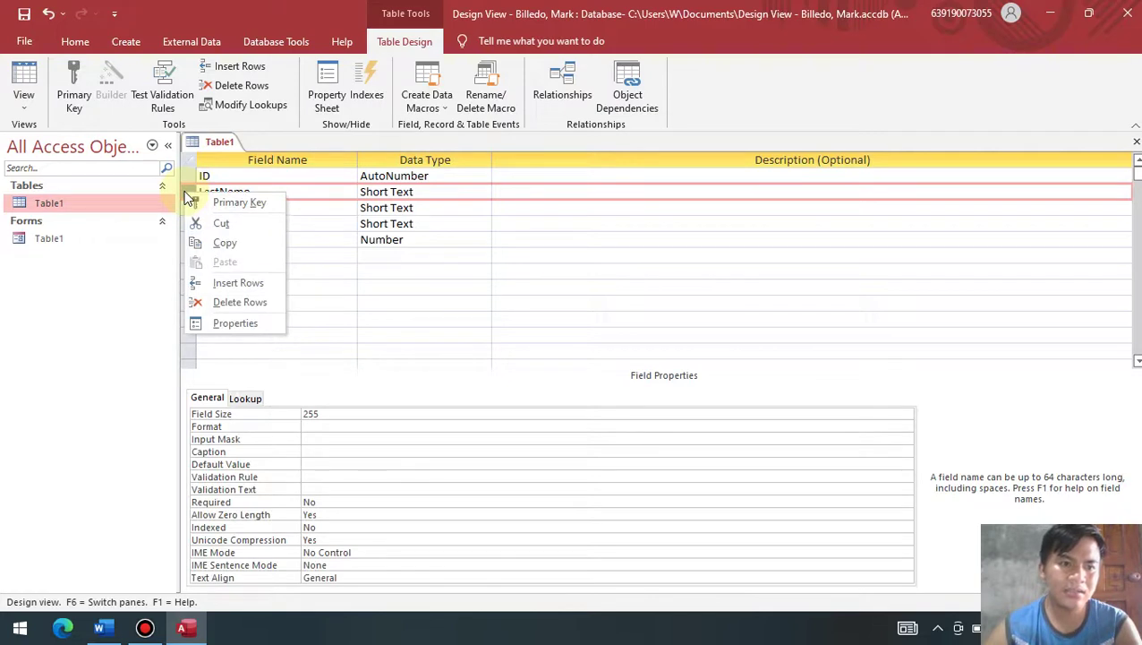
left_click(229, 176)
left_click(180, 177)
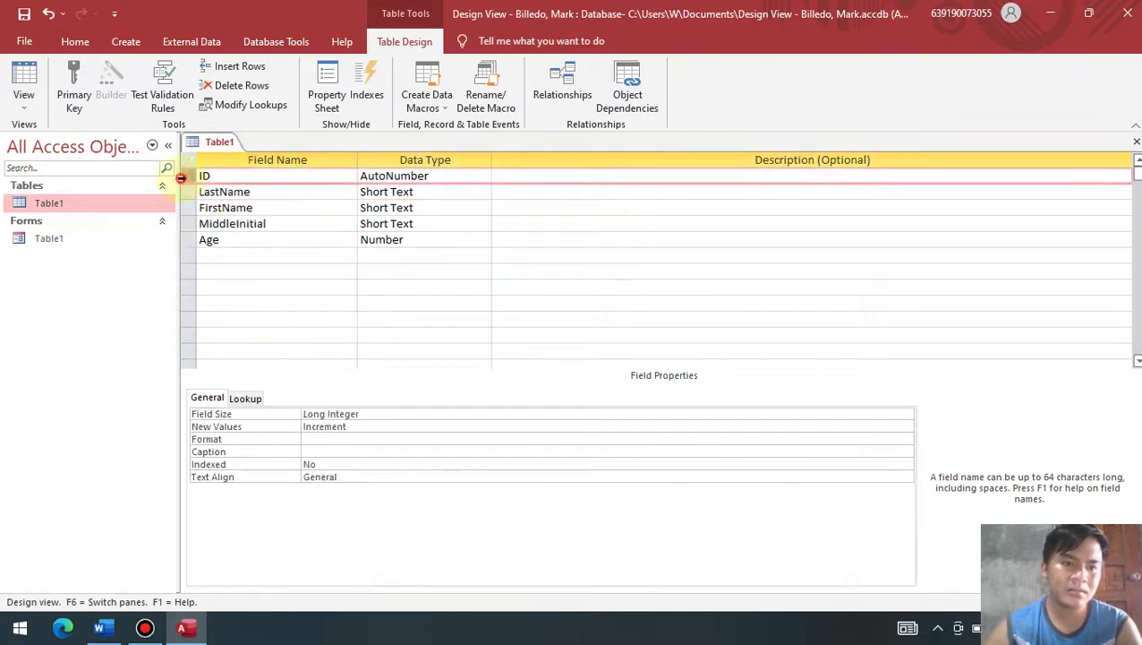
left_click_drag(180, 177, 187, 207)
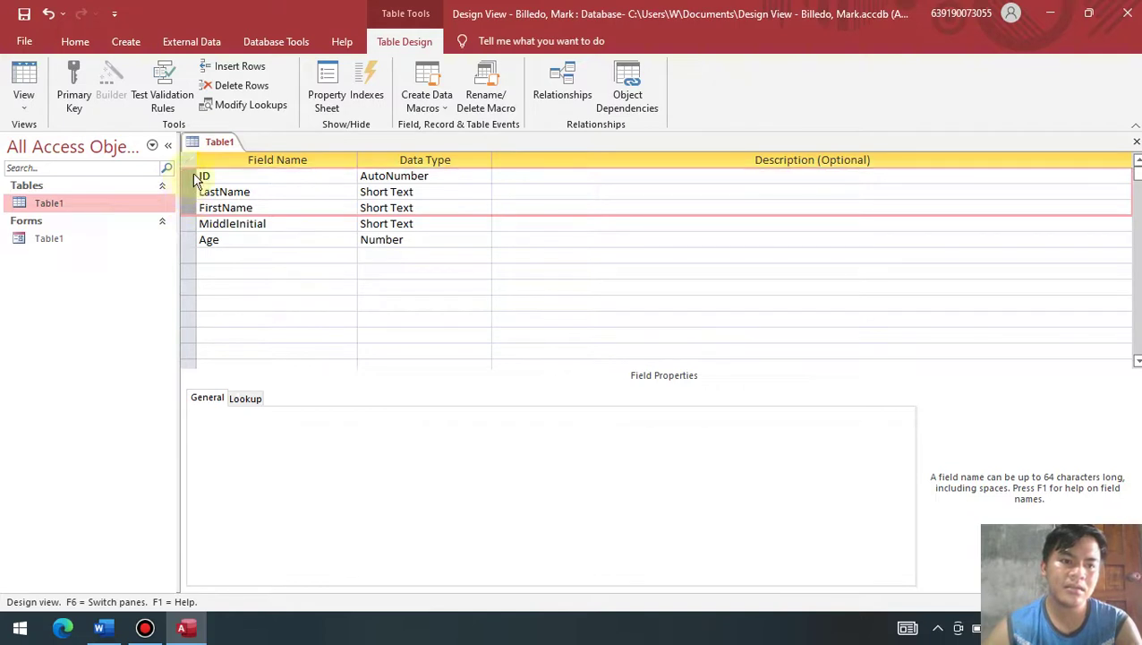
left_click(190, 177)
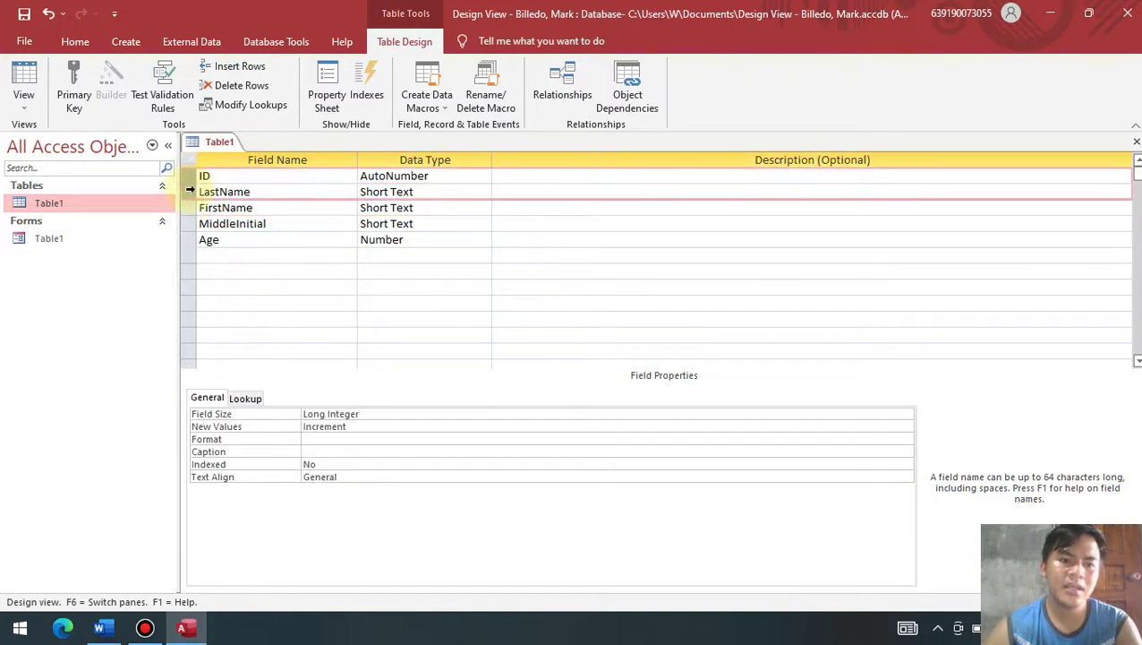
left_click(190, 190, "shift")
right_click(221, 193)
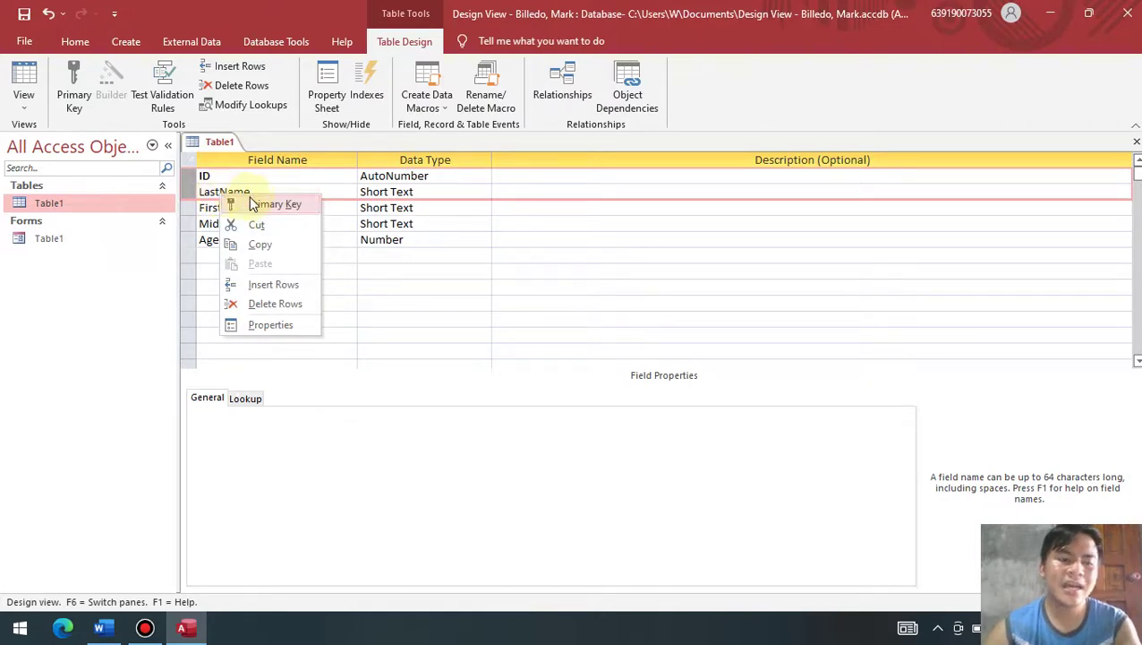
left_click(252, 204)
left_click(255, 224)
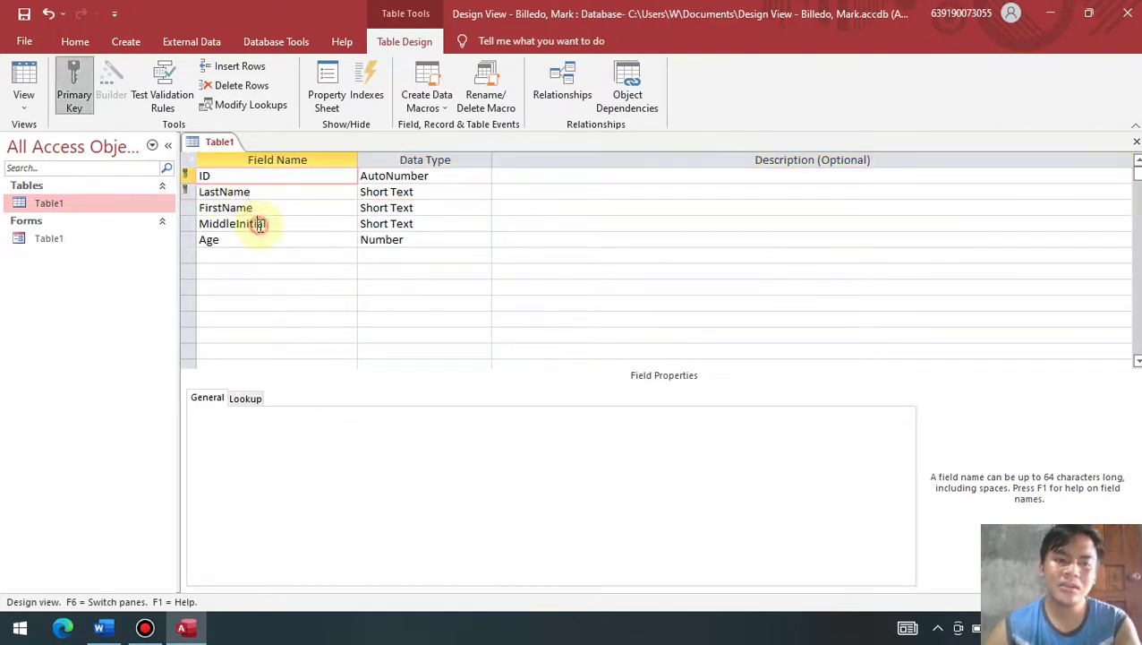
- Review the ID and LastName key properties, then switch toward Datasheet View
left_click(189, 175)
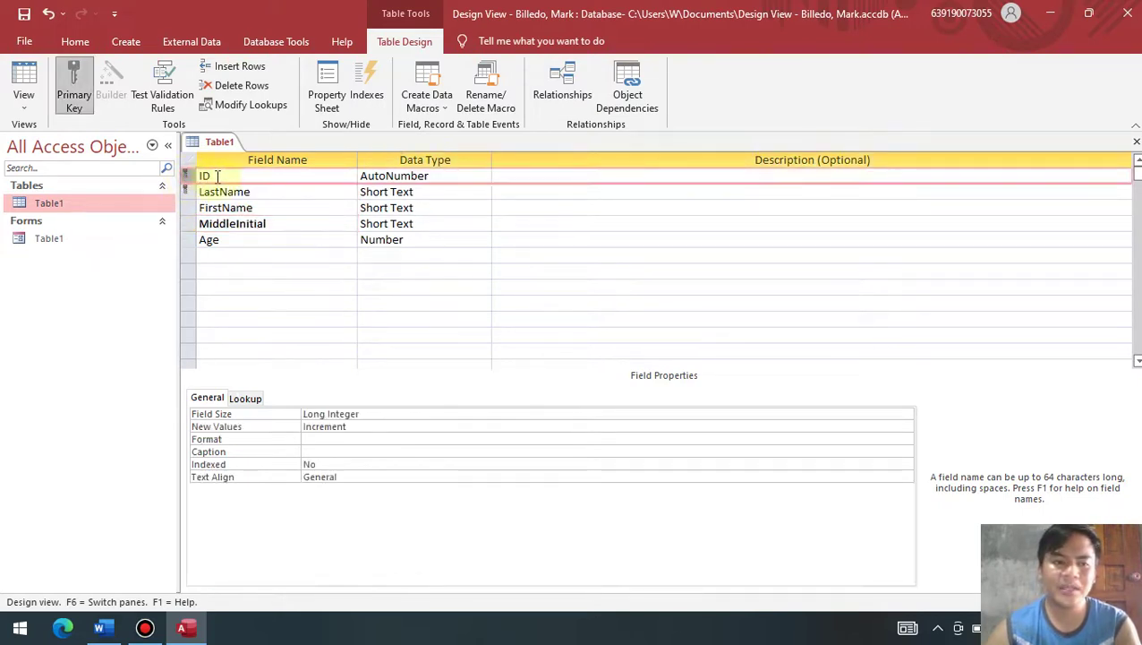
left_click(227, 191)
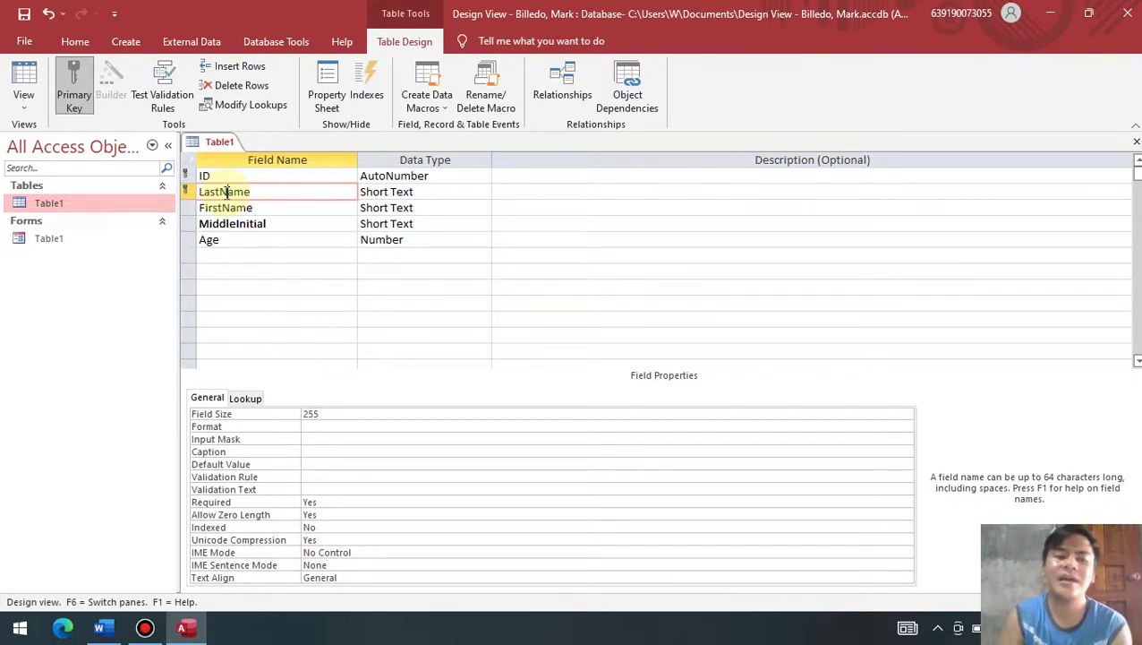
left_click(23, 79)
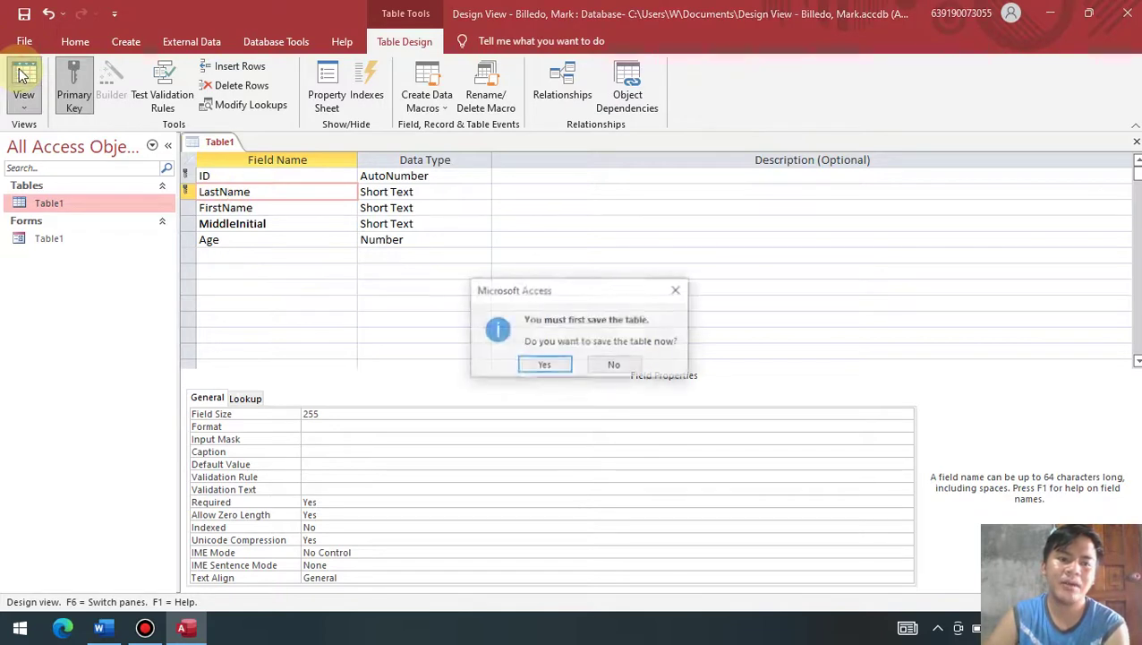
- Save Table1, enter Lim as a new record's LastName, then clear that value
left_click(544, 365)
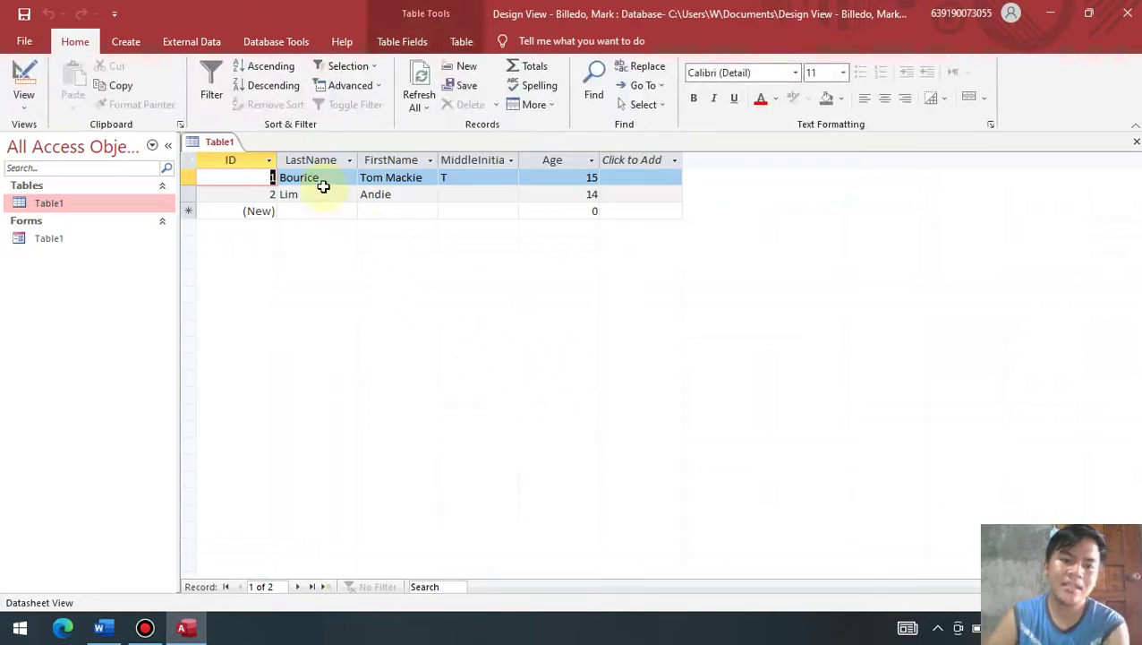
left_click(319, 210)
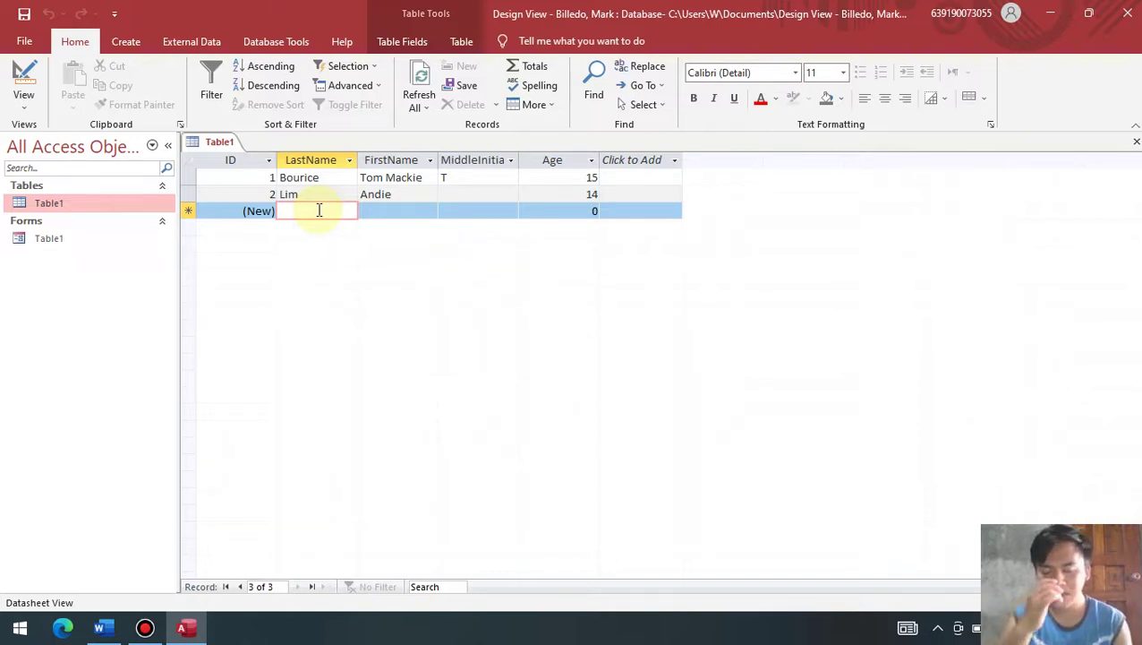
type("Lim")
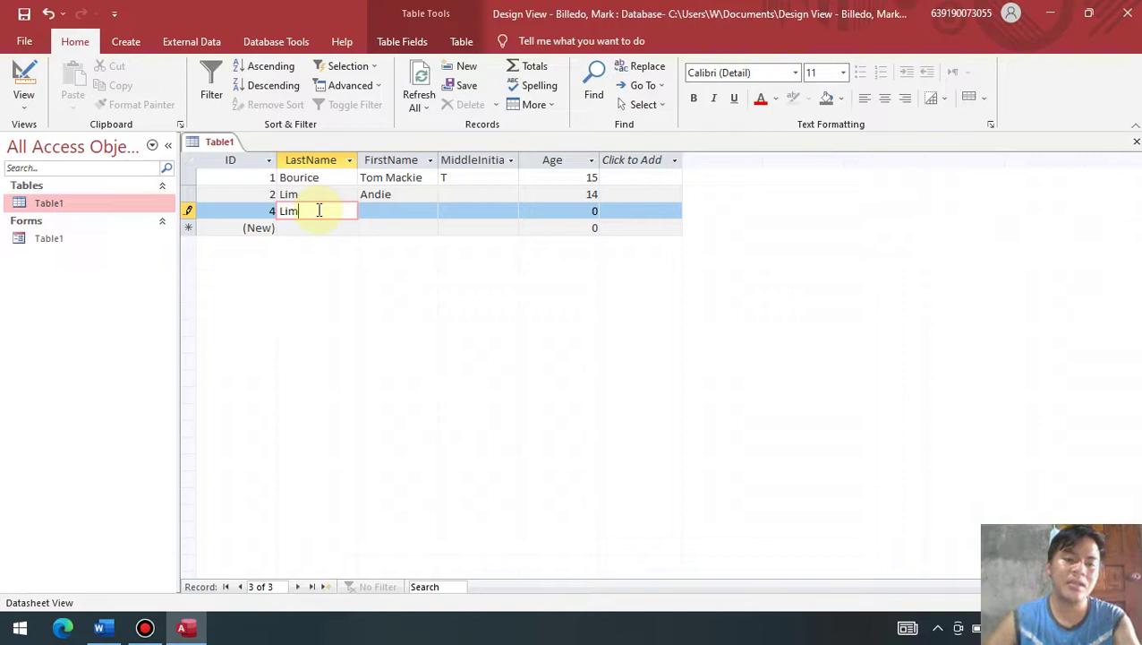
key("Down")
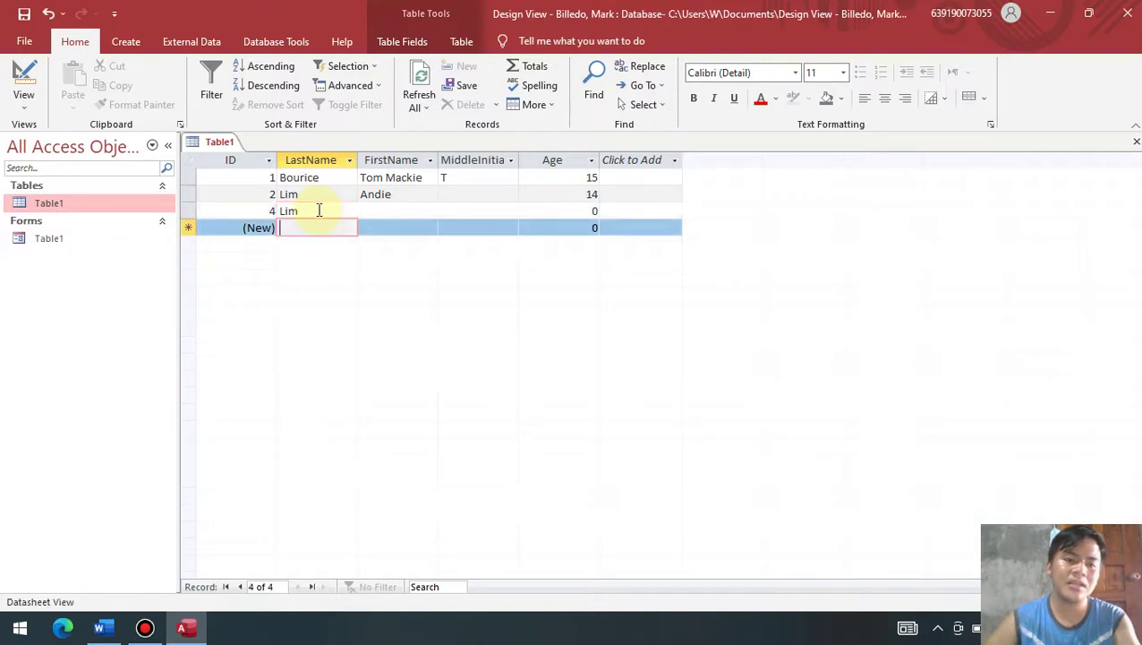
key("Up")
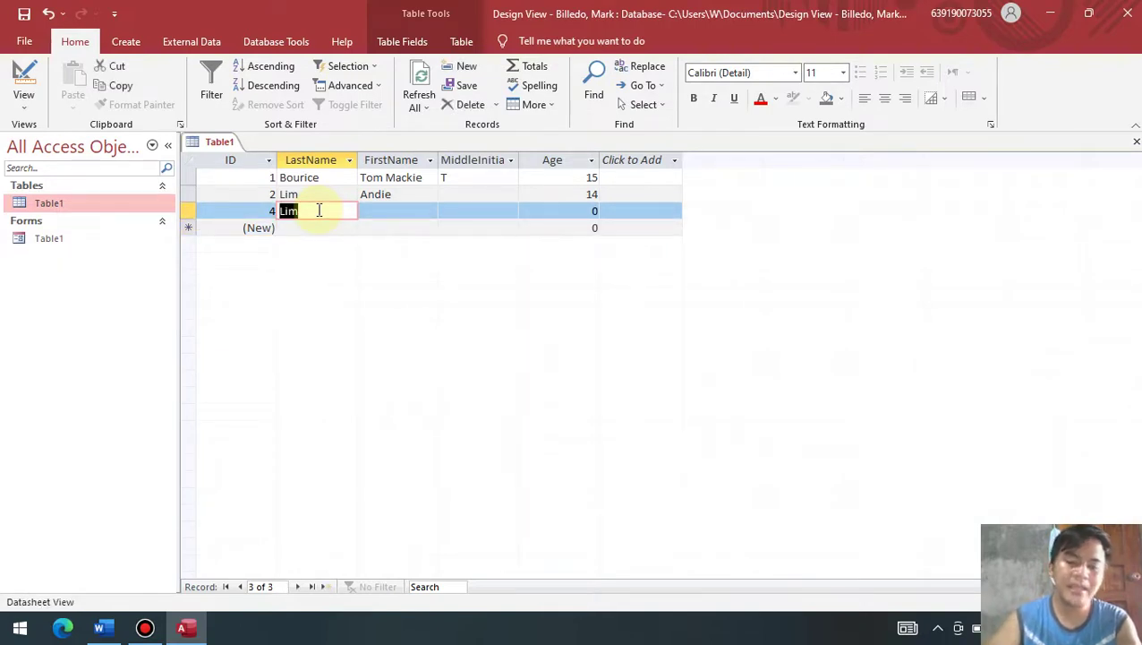
key("Delete")
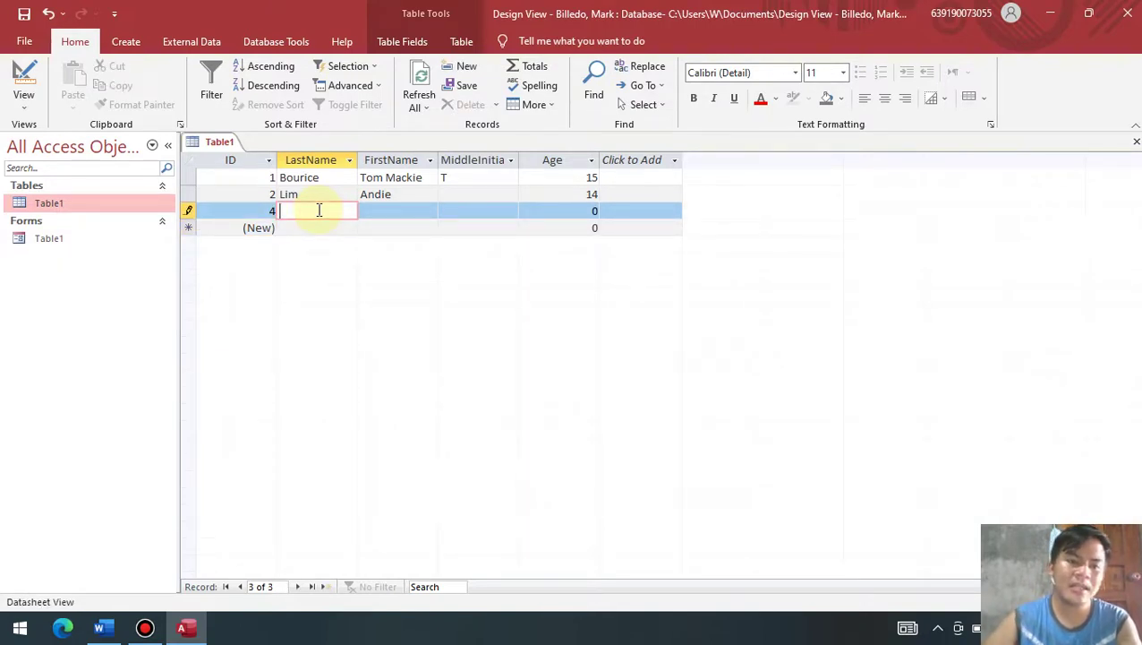
key("shift+Tab")
- Re-enter Lim as record 4's LastName and move between cells to commit it
left_click(319, 210)
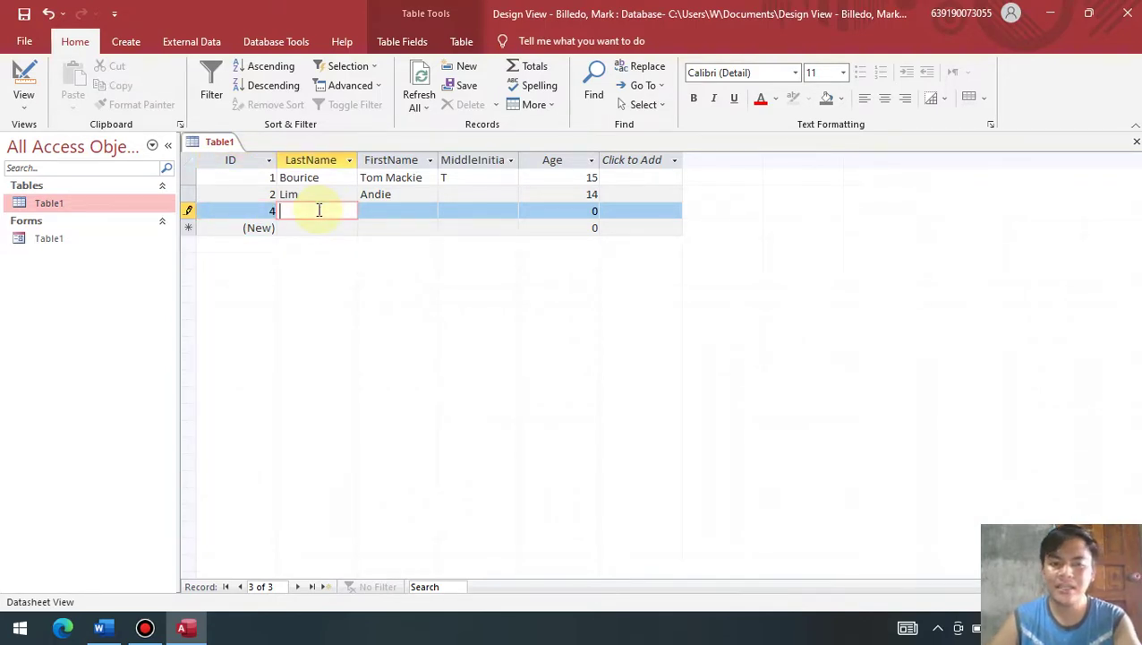
type("Lim")
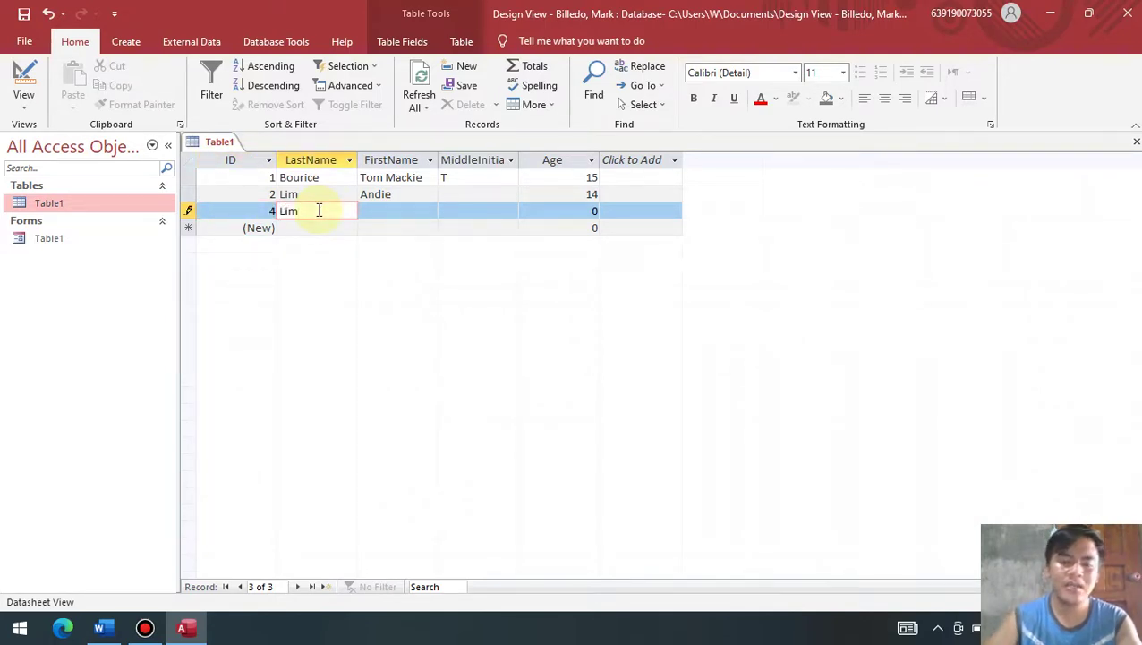
key("Tab")
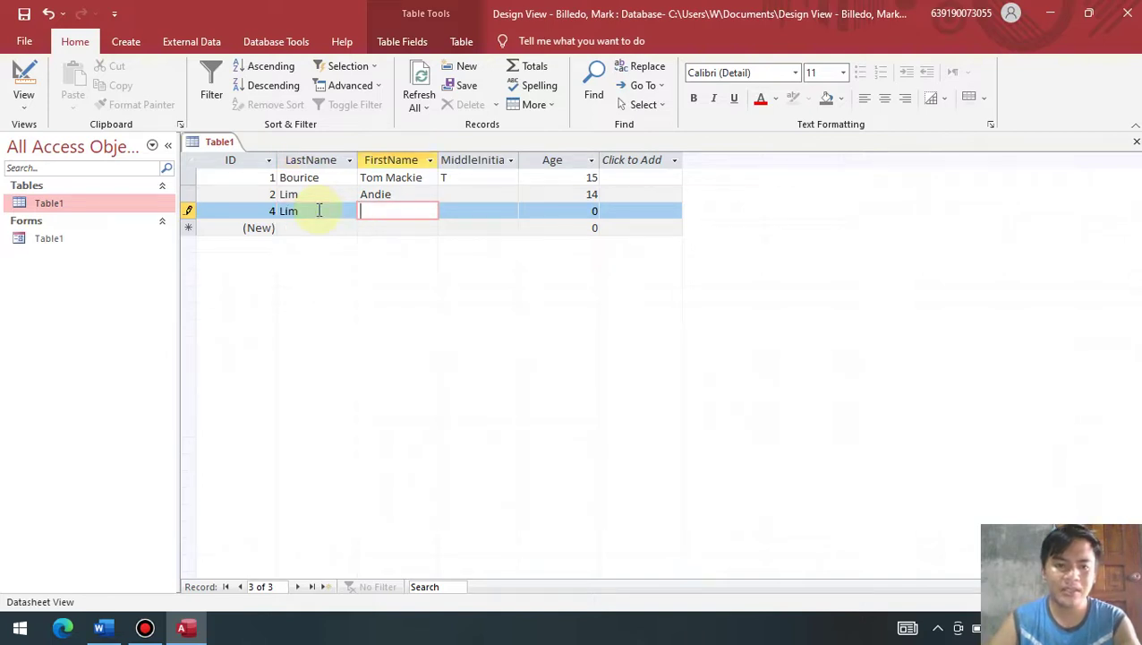
key("Down")
key("Up")
key("Left")
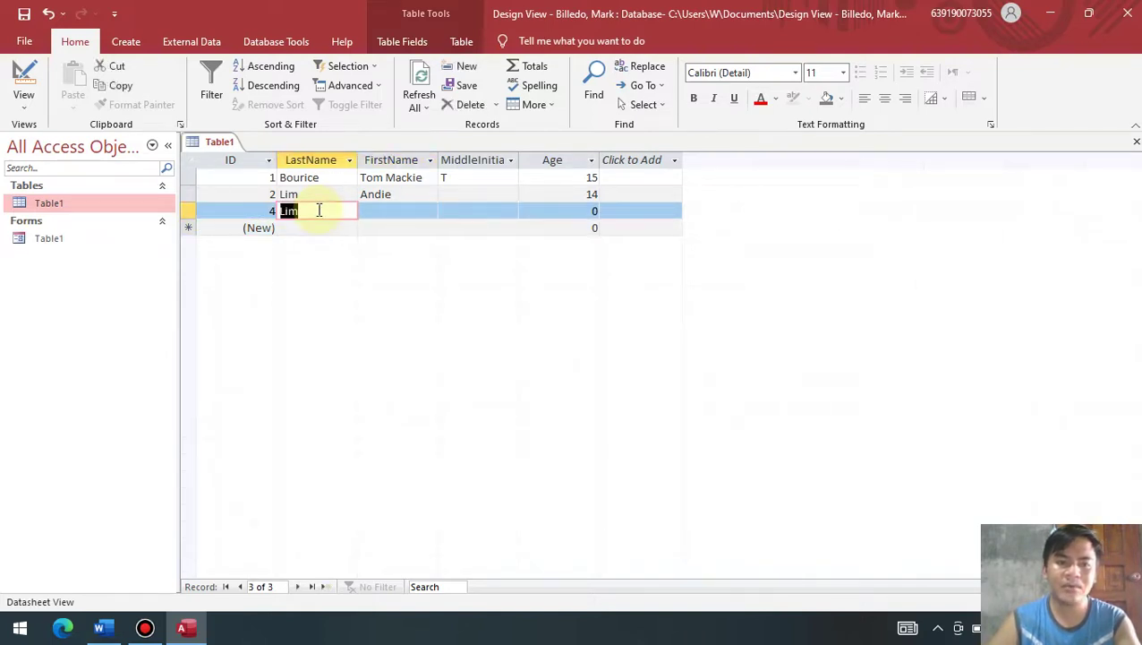
key("Left")
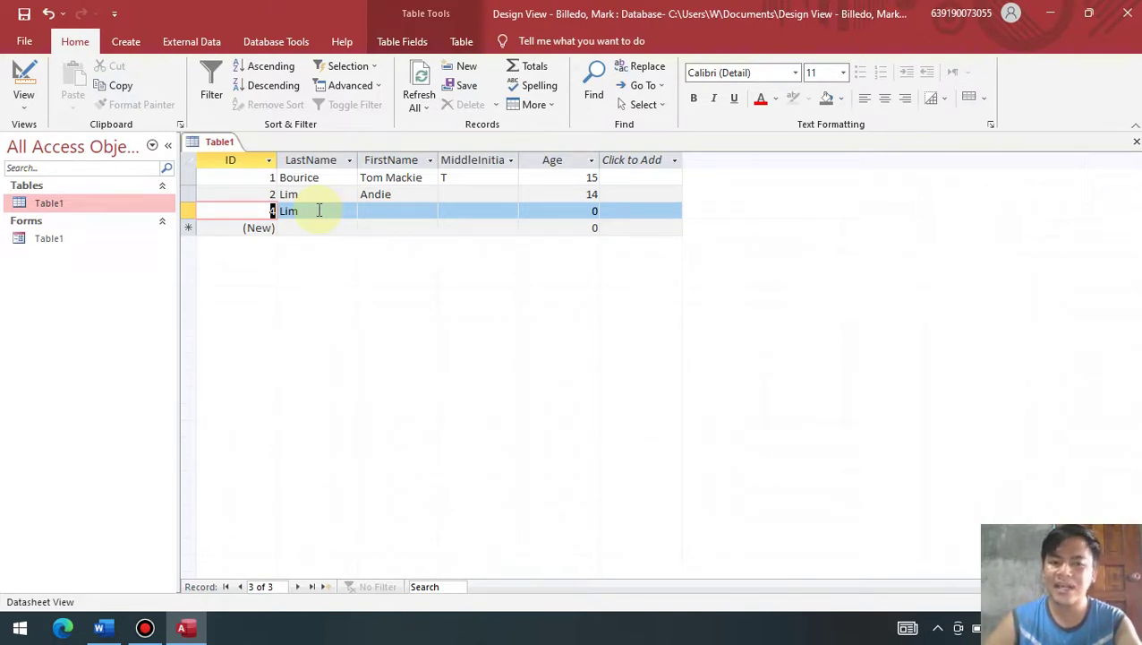
left_click(319, 210)
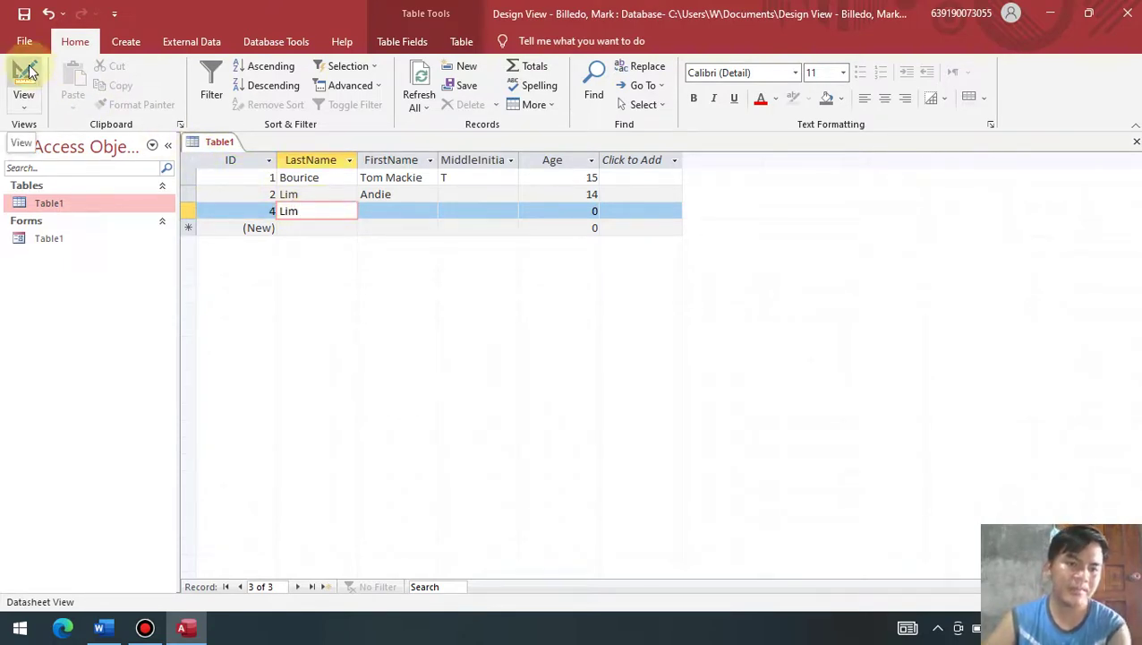
left_click(250, 214)
left_click(319, 209)
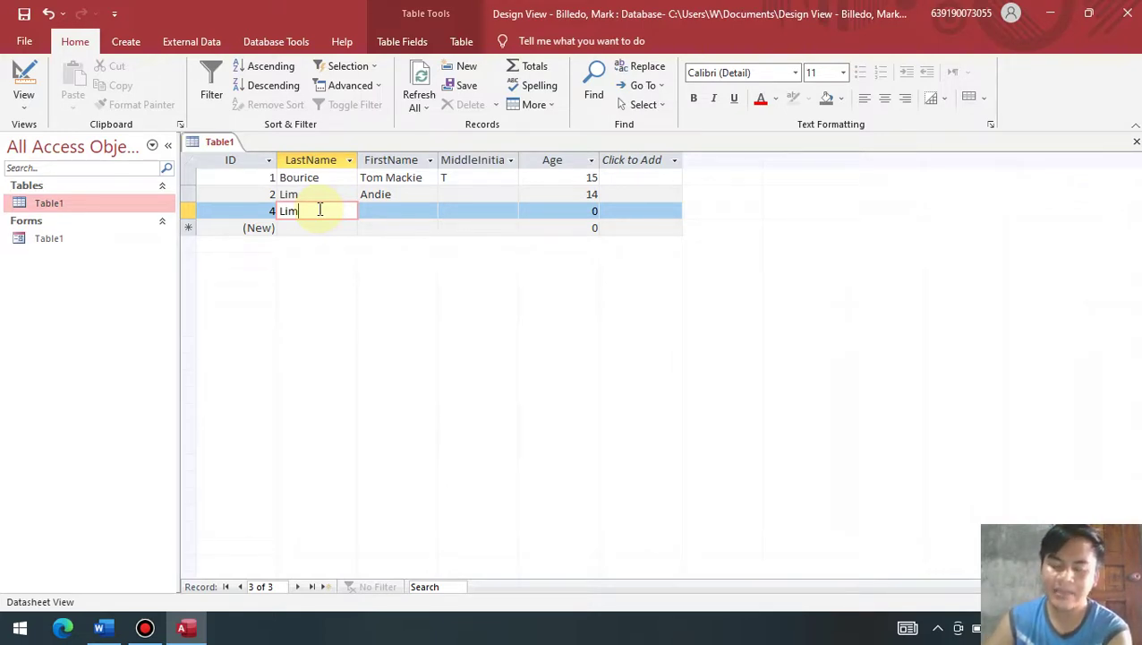
key("shift+Tab")
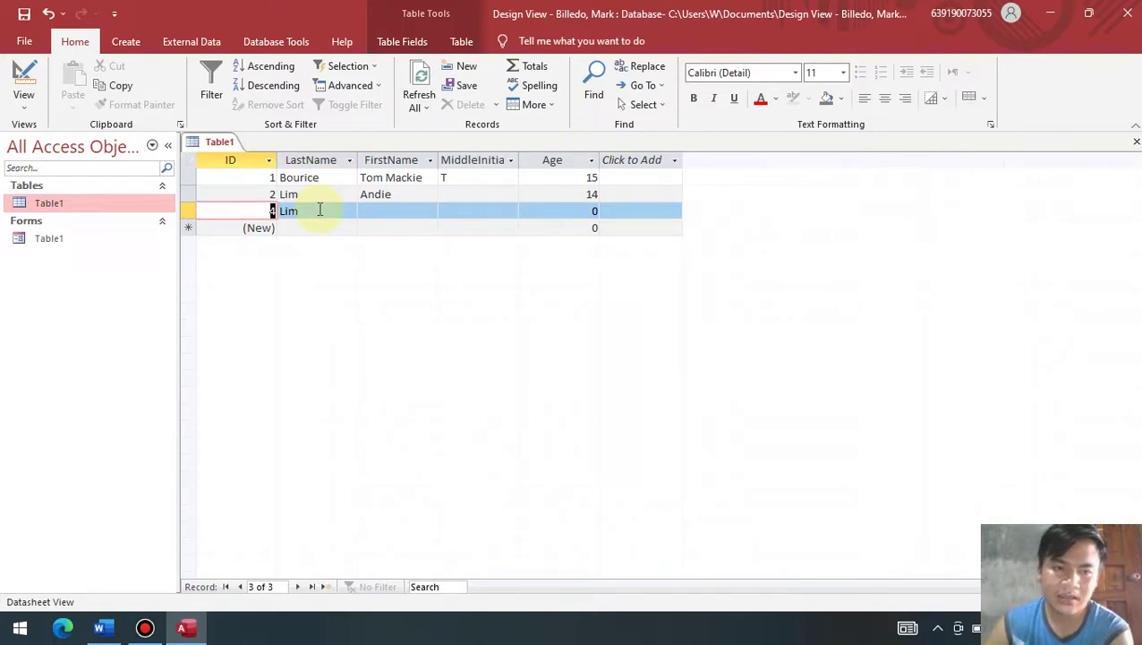
- Change the ID field's data type from AutoNumber to Short Text and save, back in Datasheet View
left_click(23, 76)
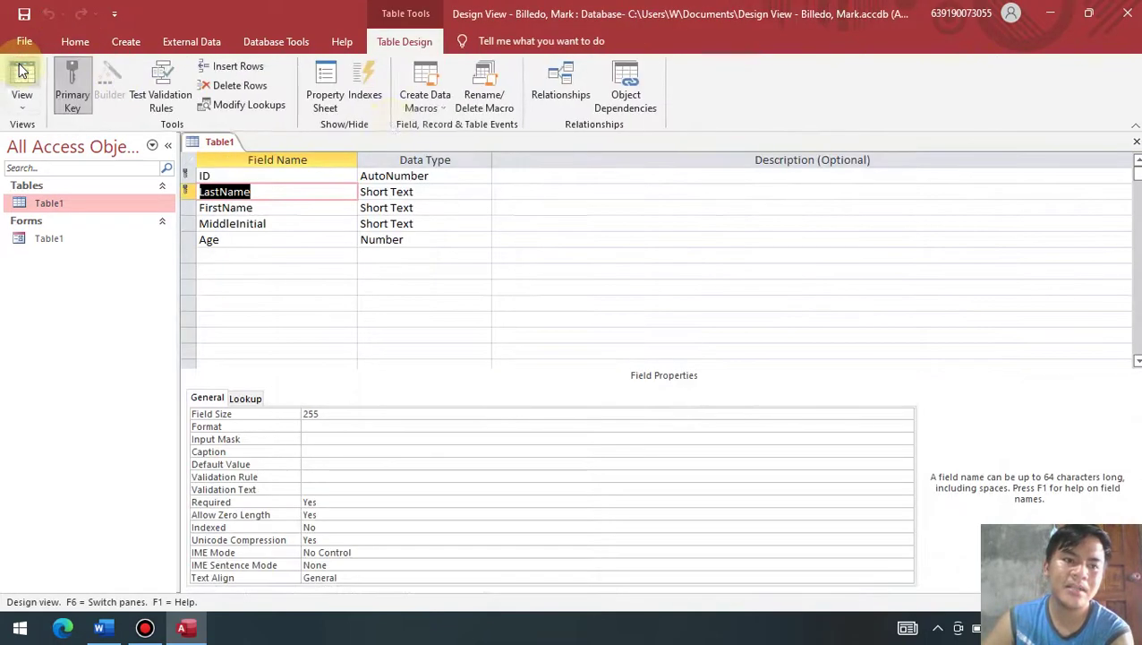
left_click(451, 176)
left_click(484, 177)
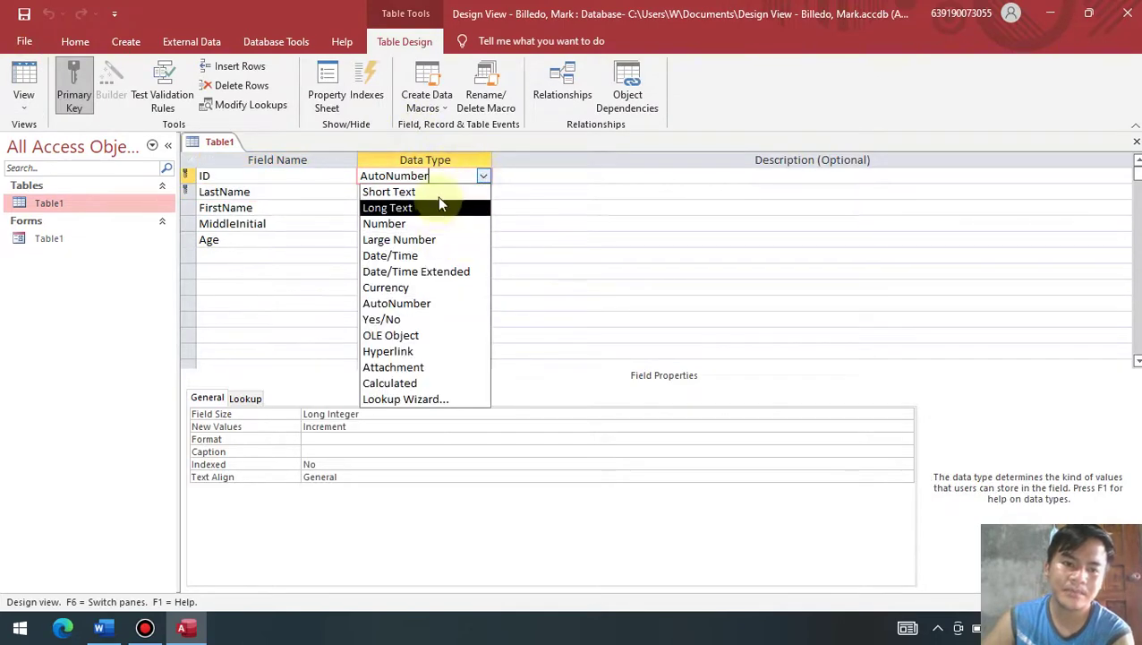
key("Escape")
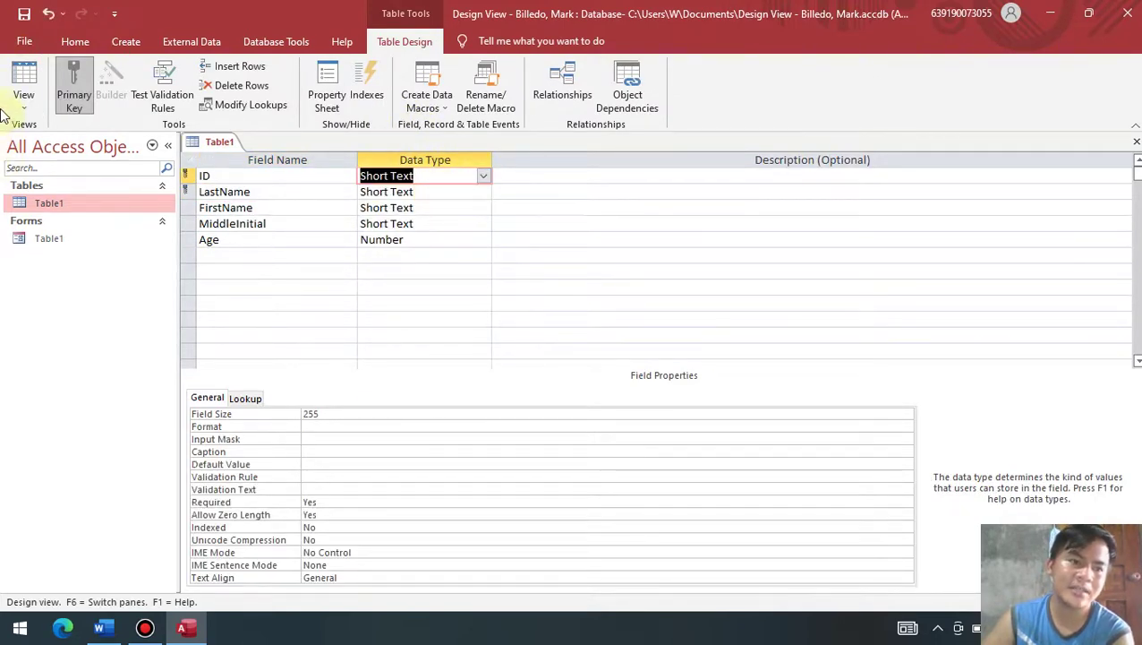
left_click(22, 79)
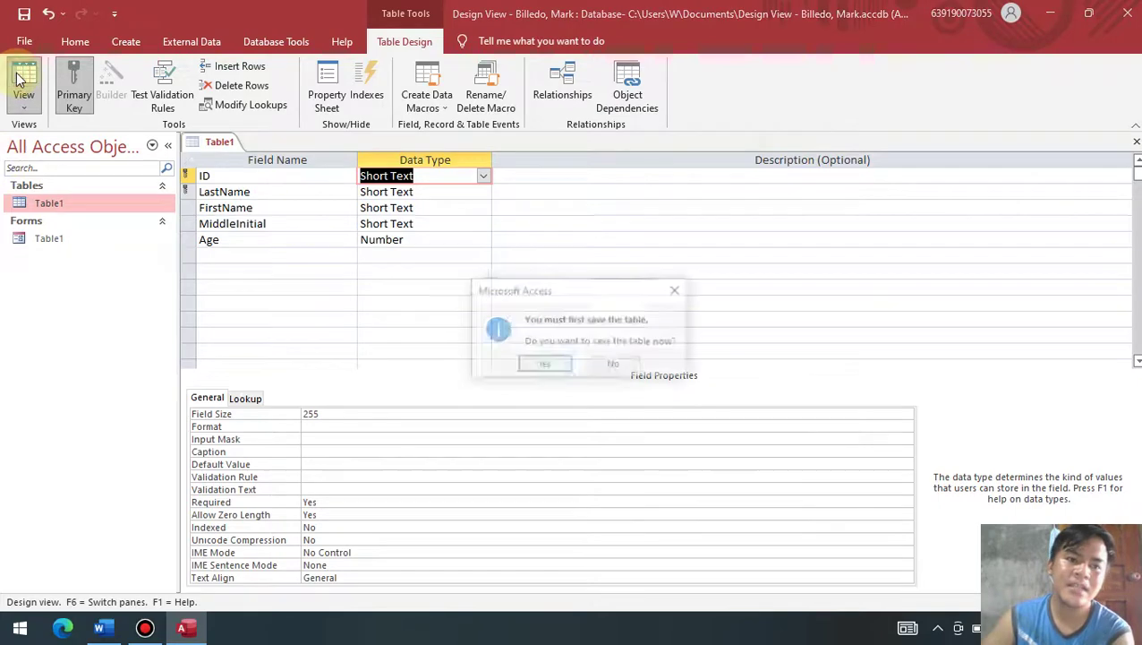
left_click(540, 365)
left_click(234, 216)
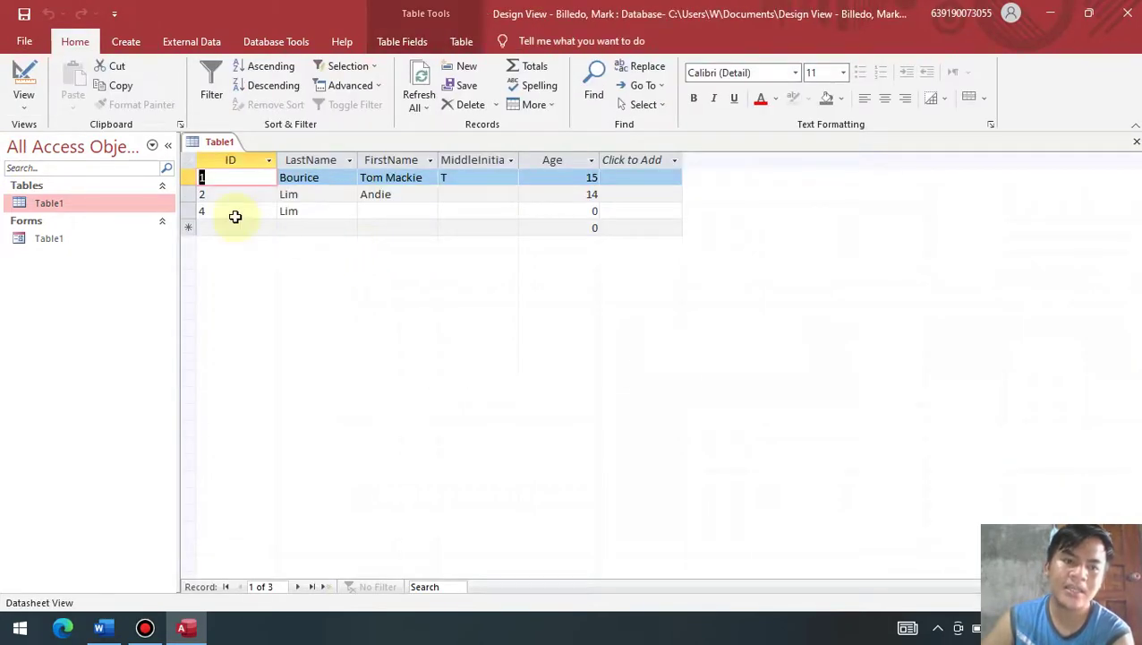
- Add a new record with ID 4 and LastName Lim, dismissing the duplicate-value error
left_click(231, 223)
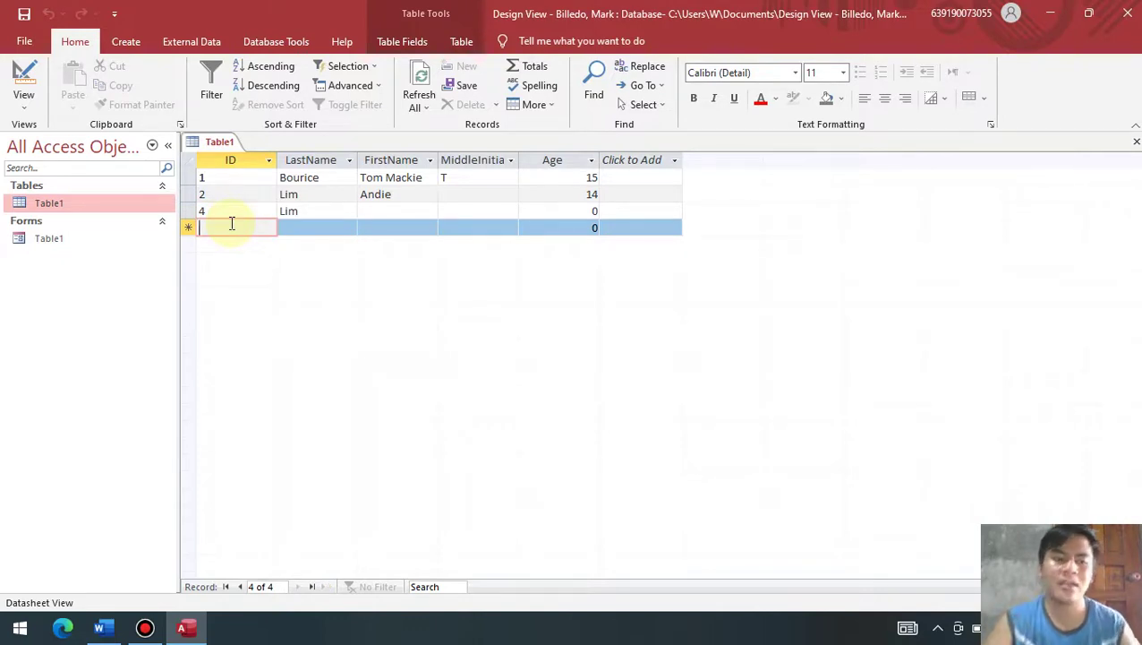
type("4")
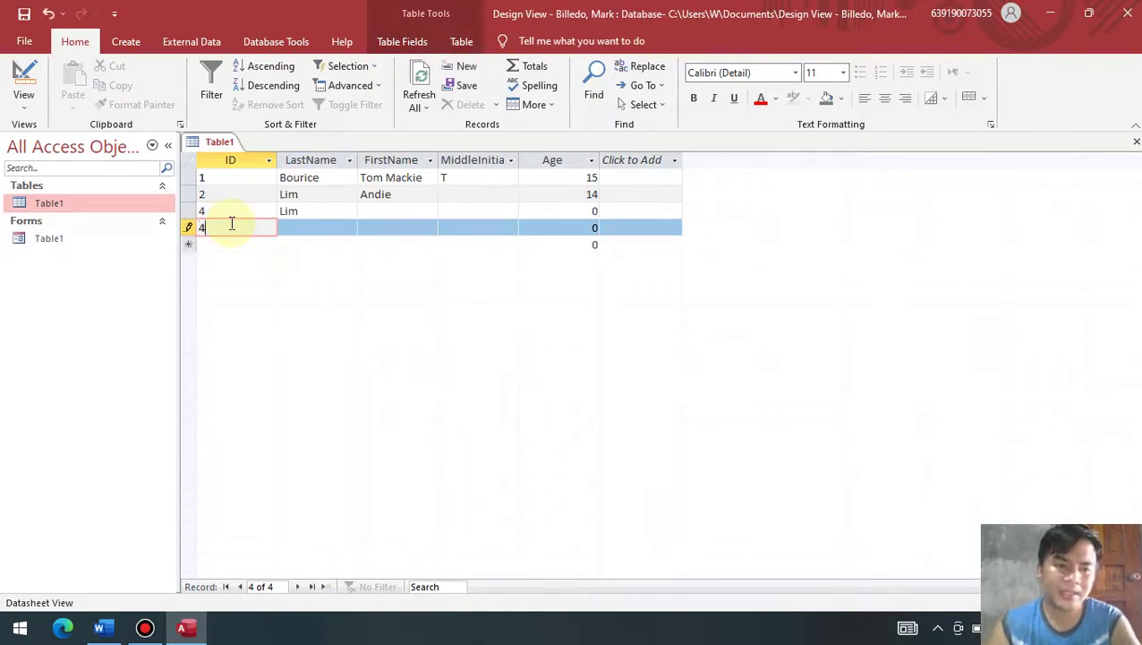
key("Tab")
type("Lim")
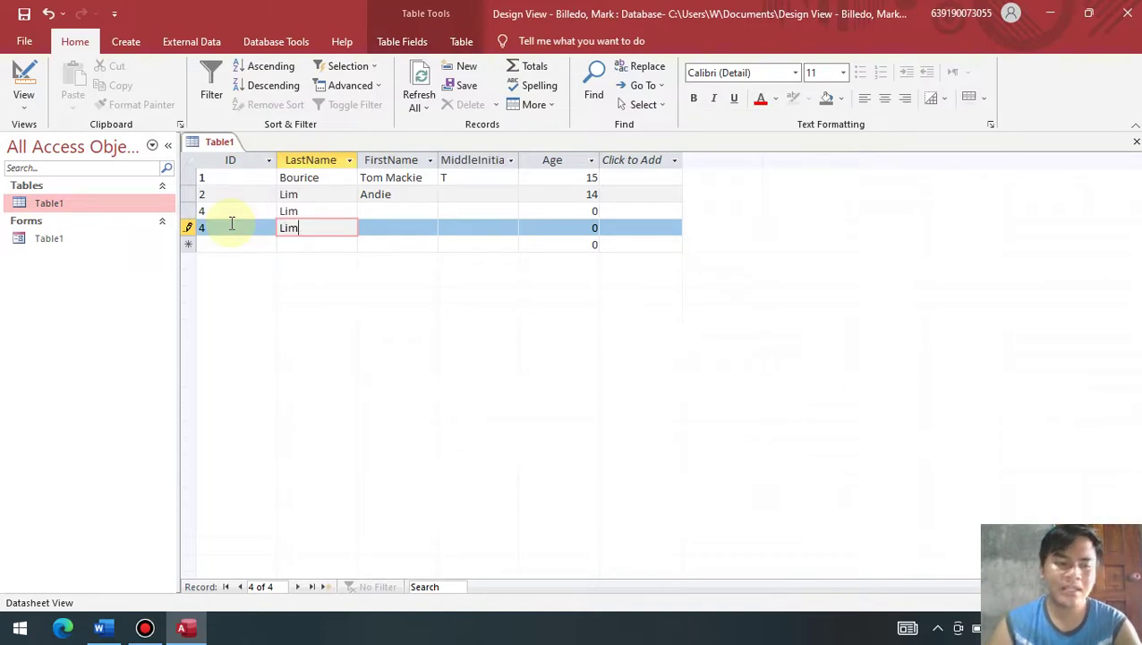
key("Down")
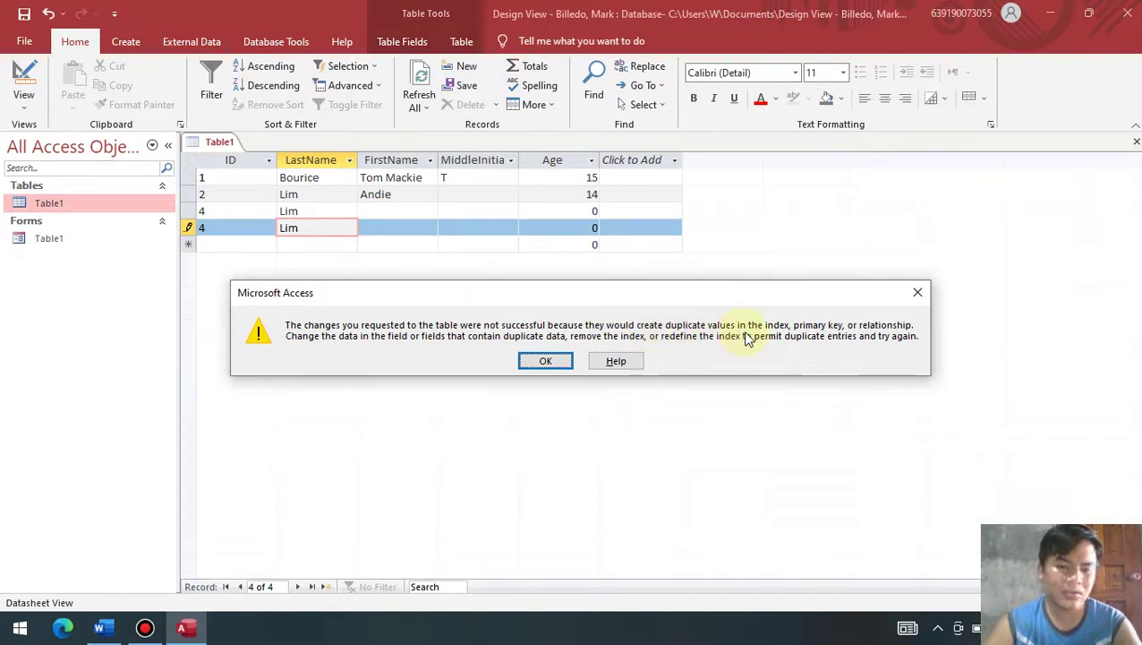
left_click(542, 360)
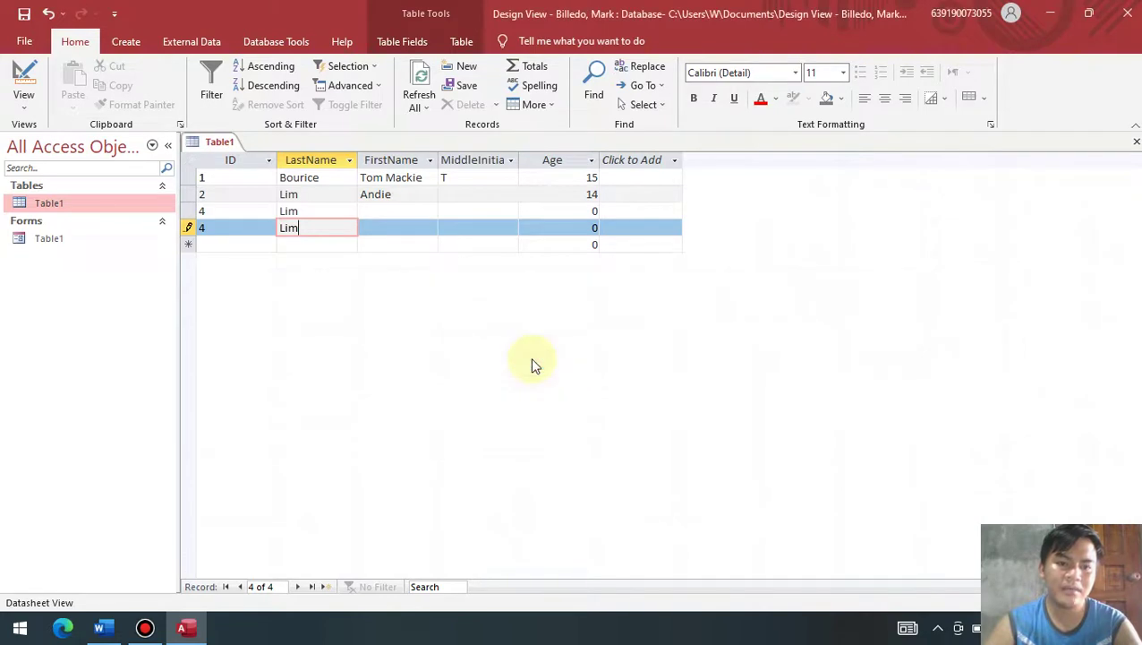
- Change the new record's ID to 5, then clear the ID cell again
left_click(220, 228)
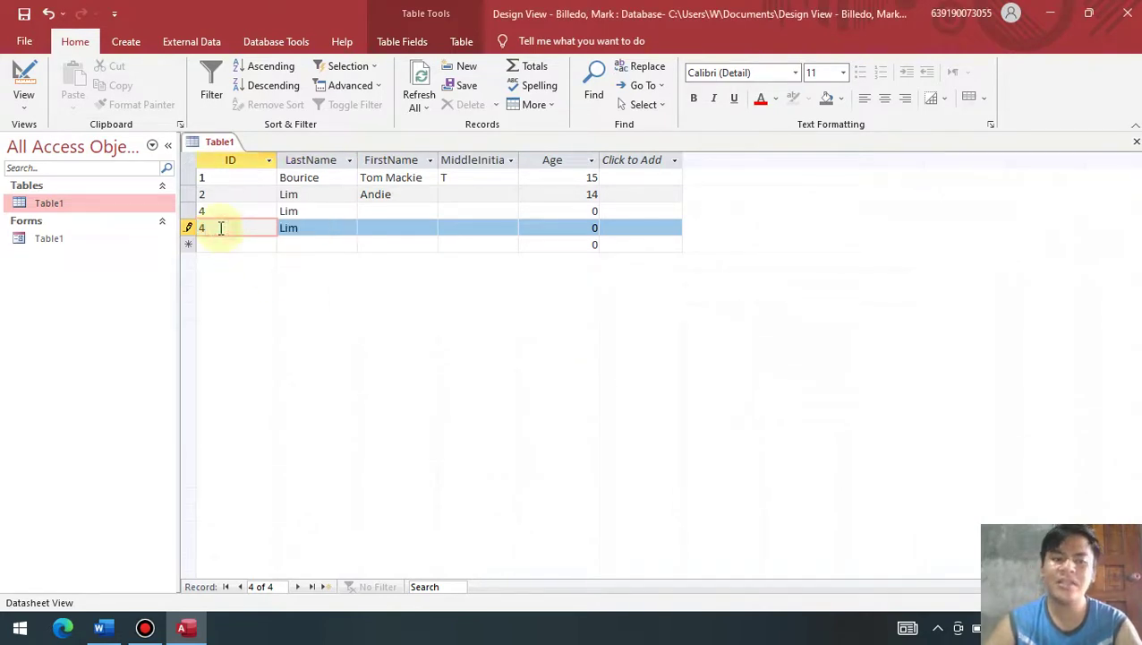
key("BackSpace")
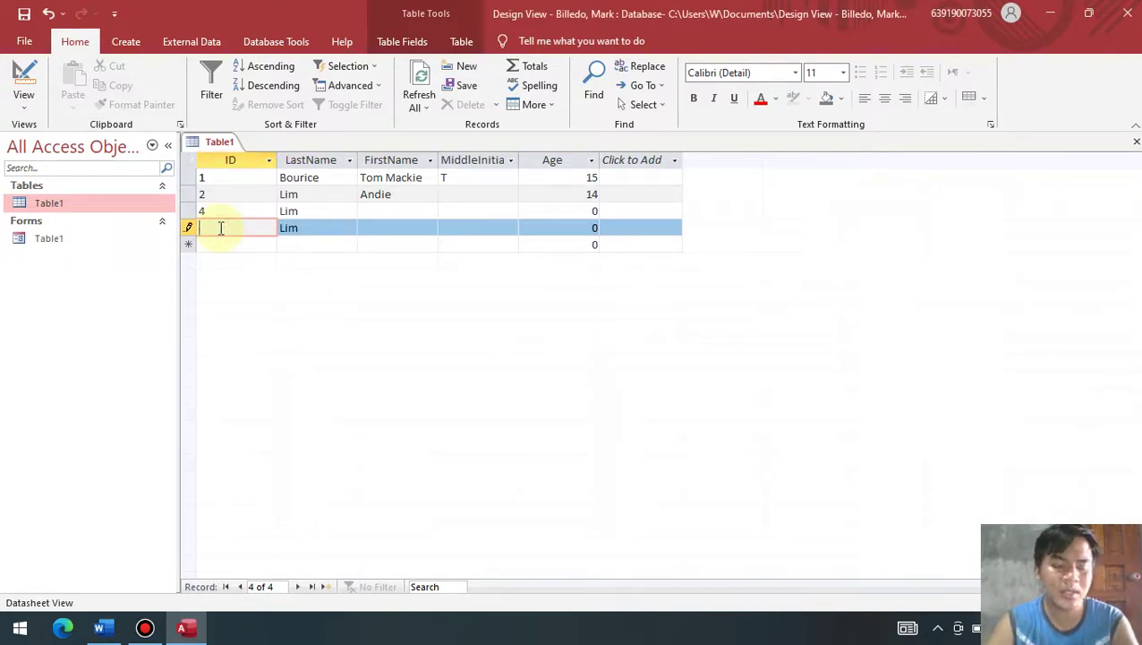
type("5")
key("Tab")
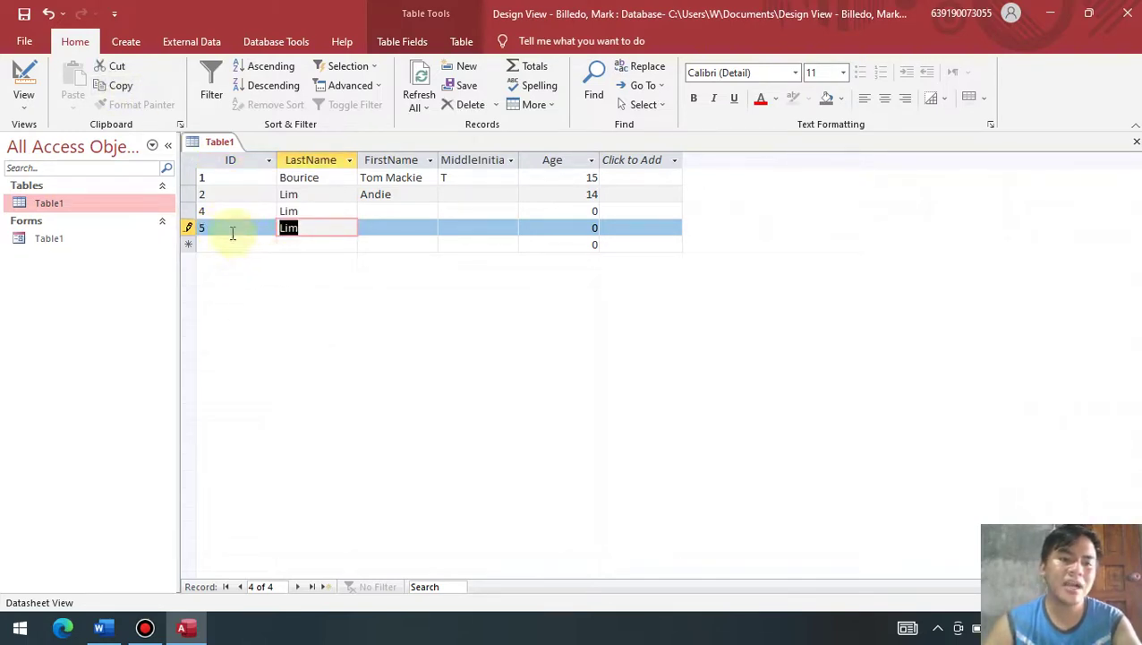
left_click(223, 225)
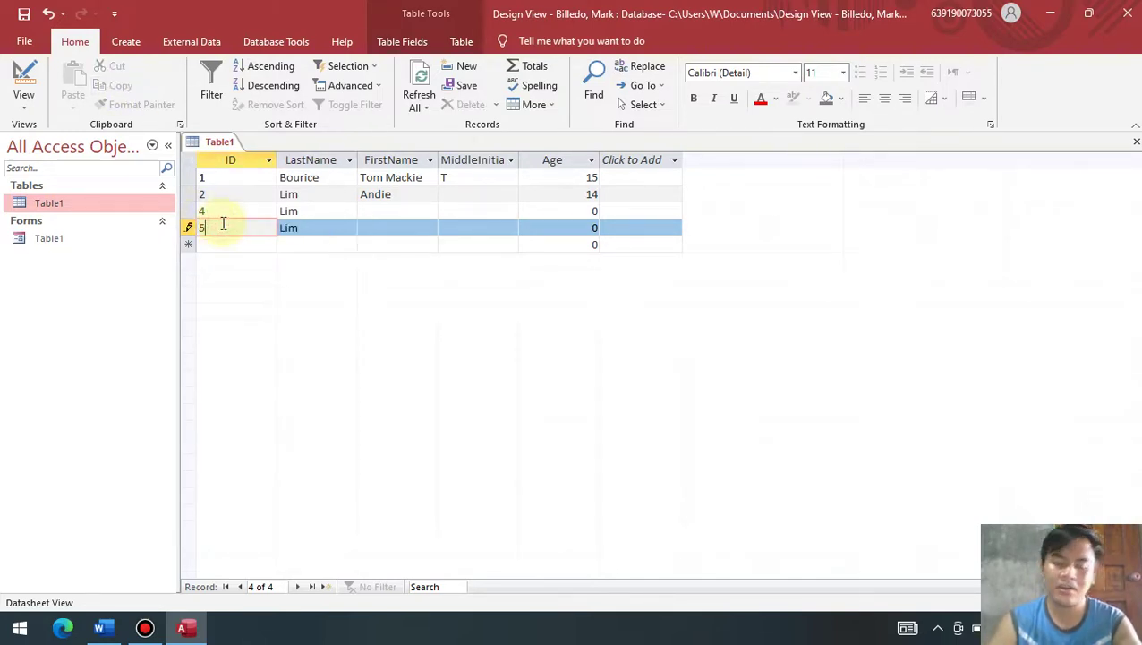
key("BackSpace")
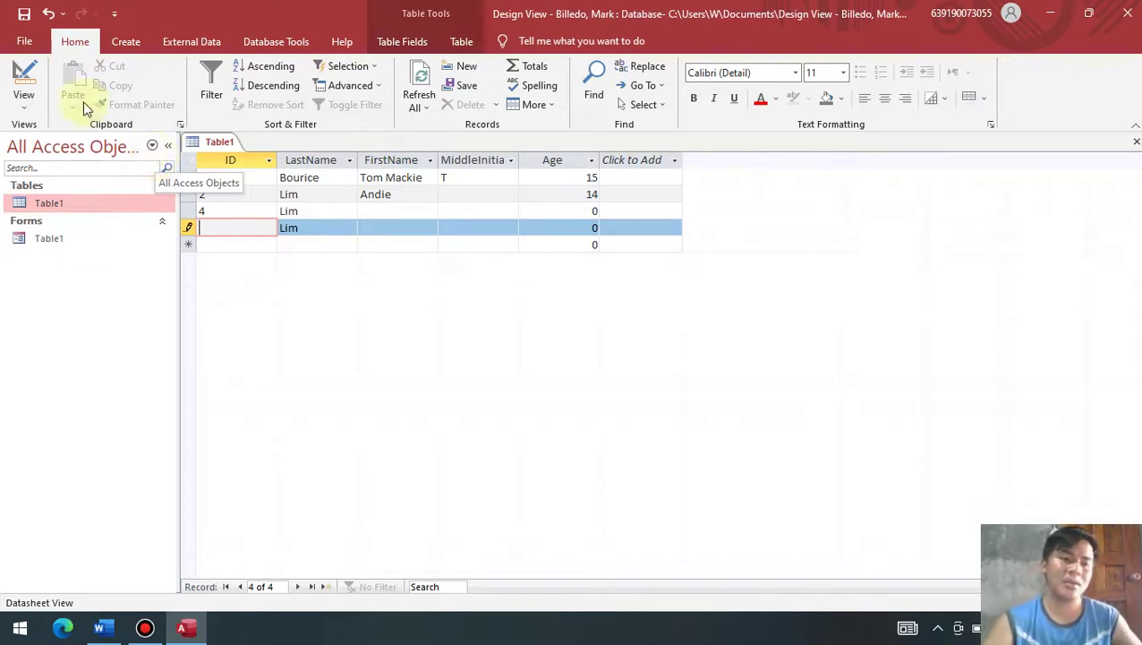
- Try changing ID to AutoNumber, dismiss the refusal, save, and enter 5 as the new record's ID
left_click(26, 81)
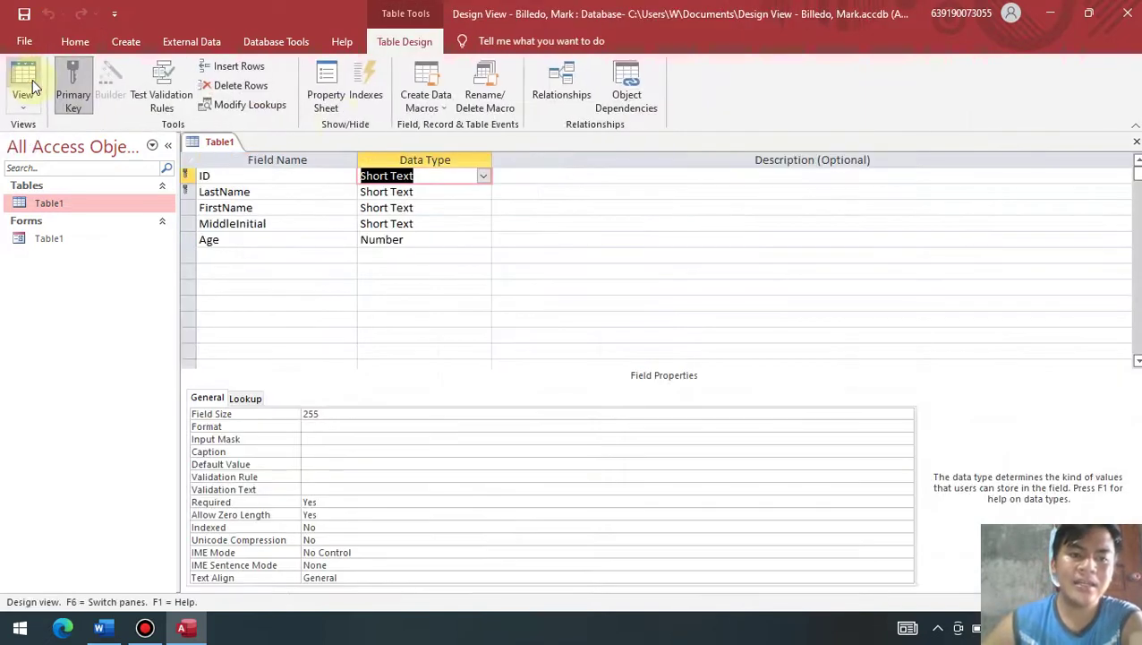
left_click(483, 177)
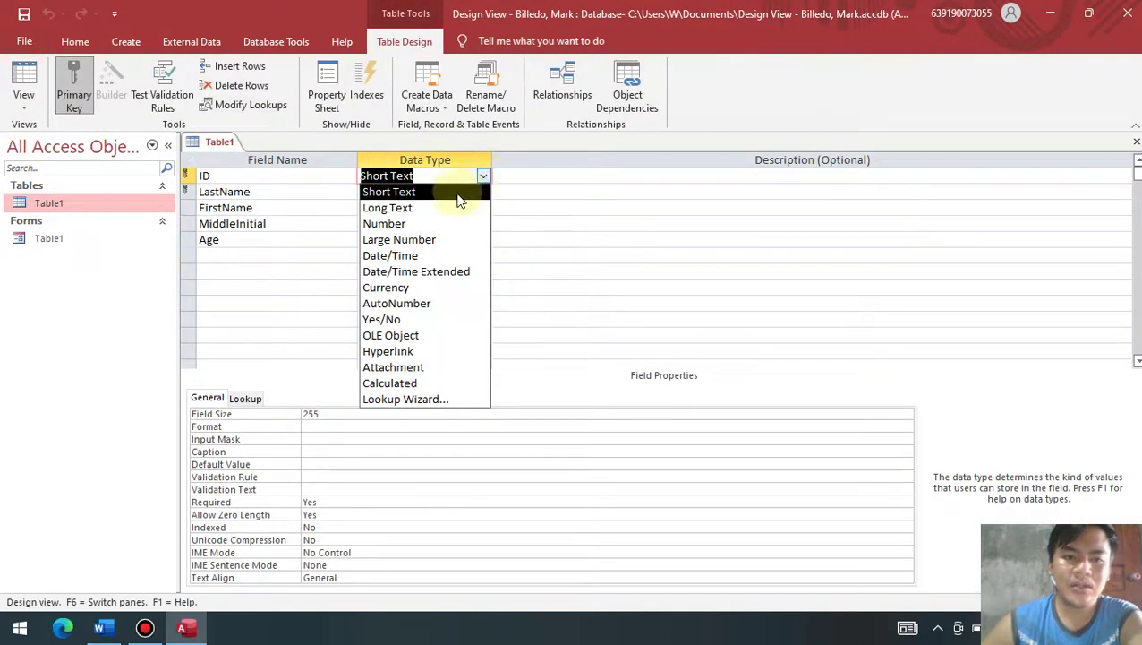
left_click(425, 303)
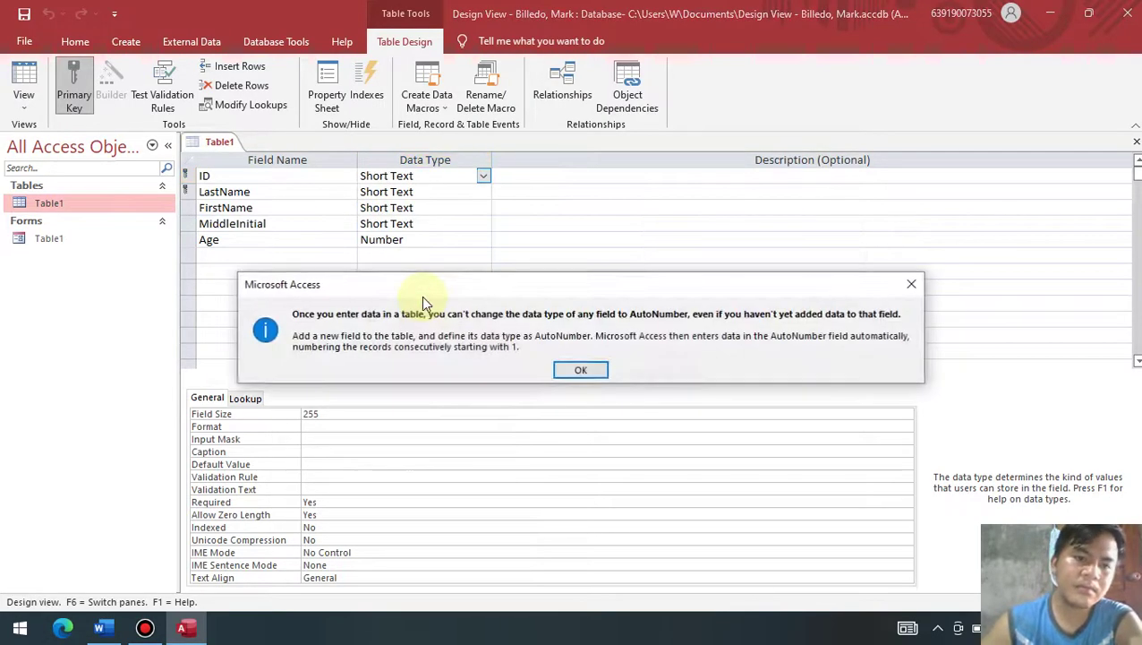
left_click(584, 369)
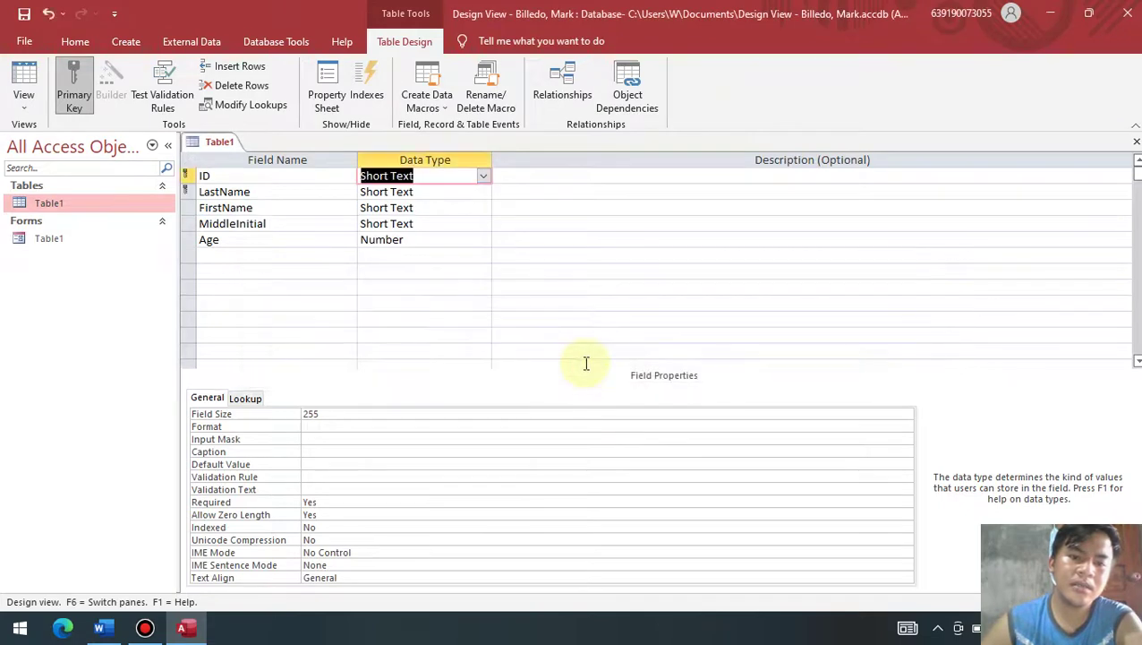
left_click(21, 81)
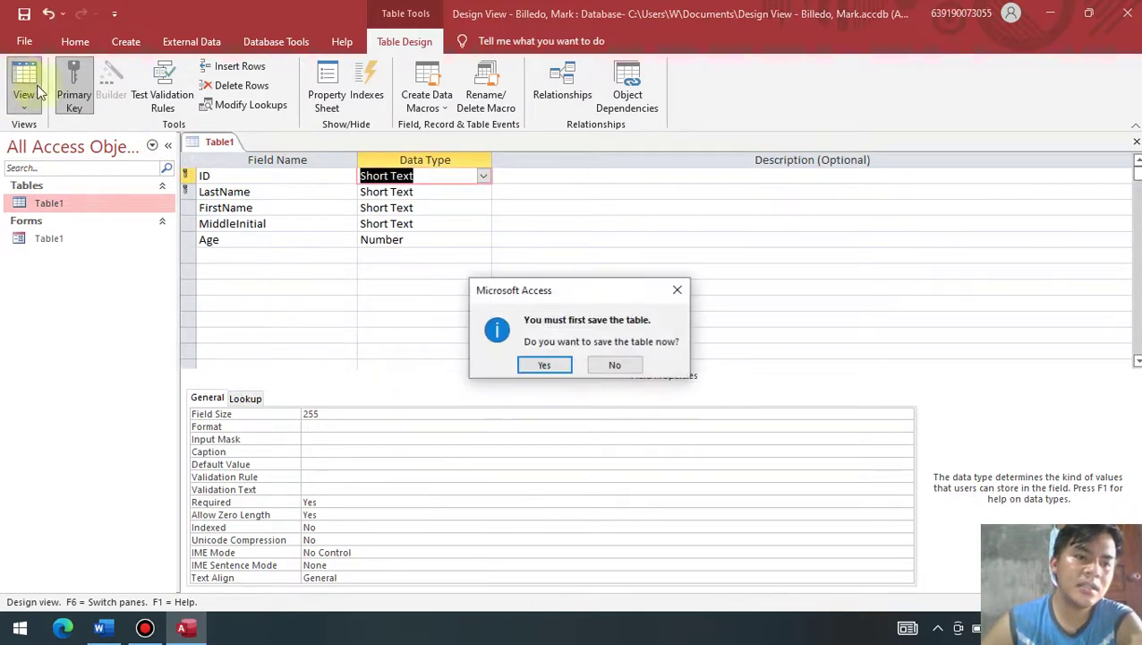
left_click(548, 364)
left_click(234, 229)
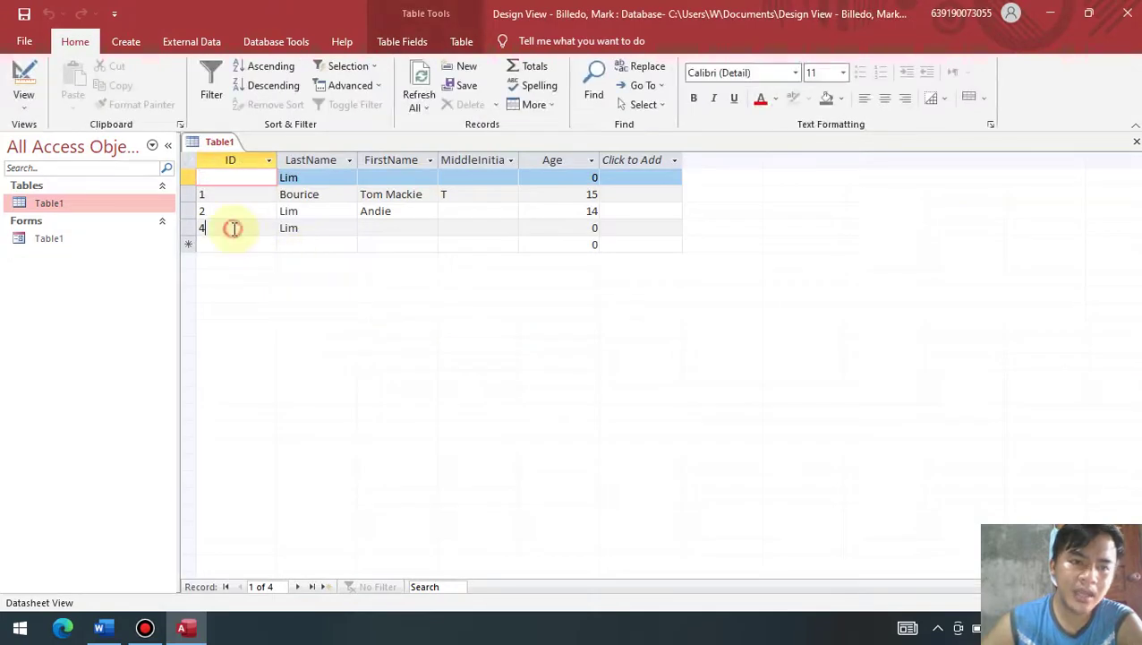
left_click(211, 176)
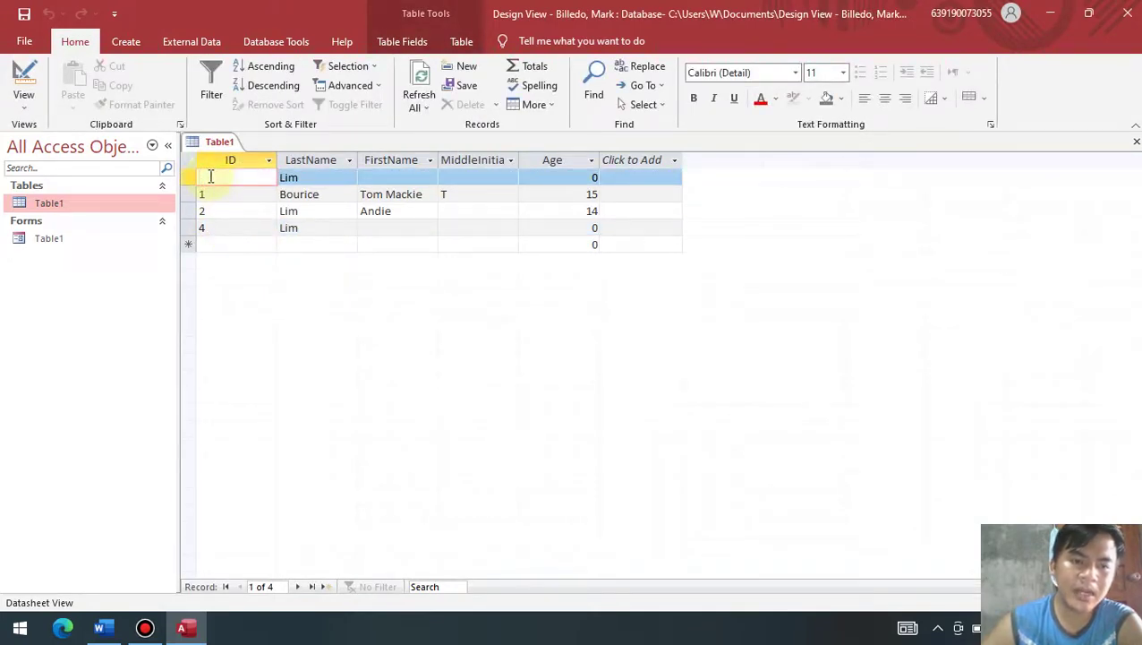
type("5")
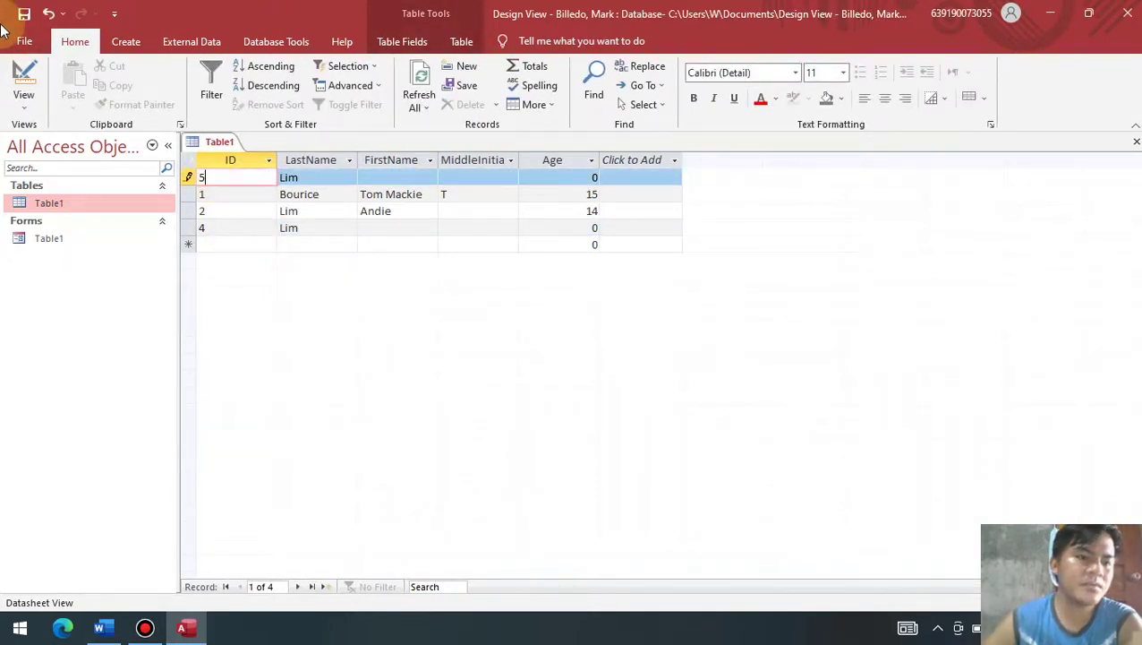
- Attempt AutoNumber for ID once more, dismiss the warning, and save Table1 returning to Datasheet View
left_click(23, 79)
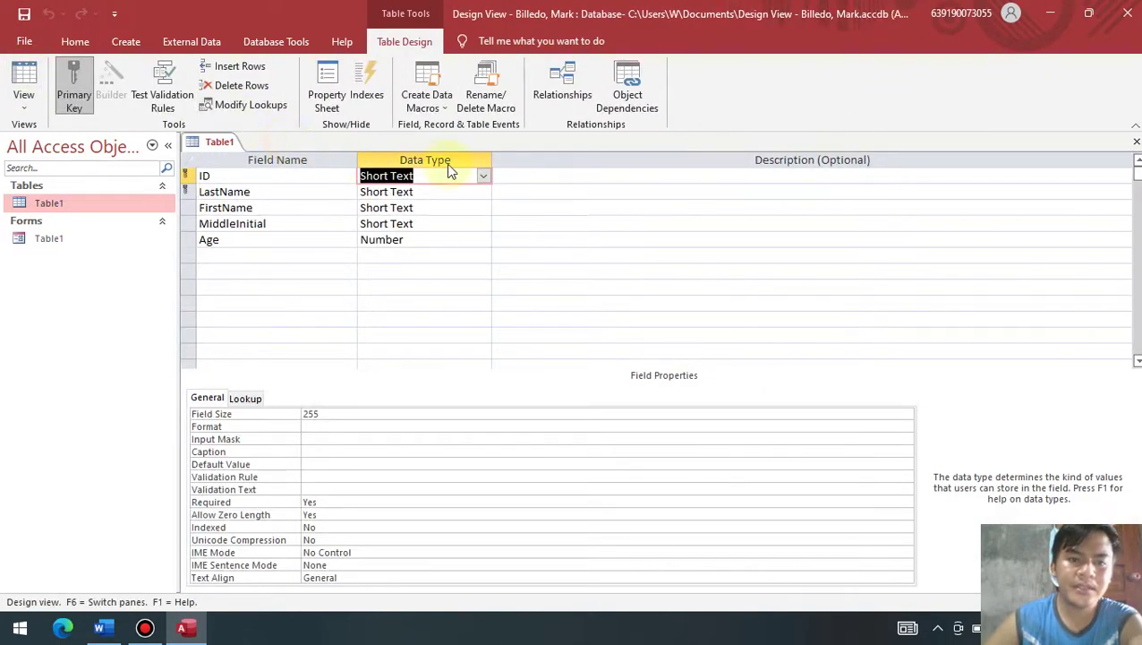
left_click(486, 175)
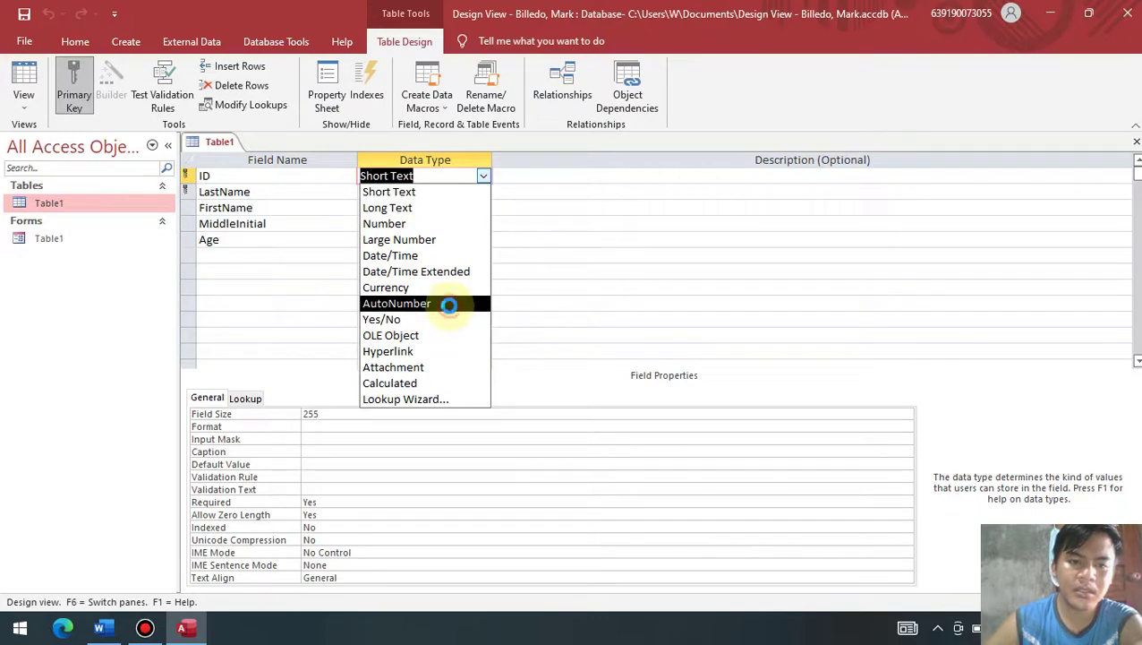
left_click(450, 307)
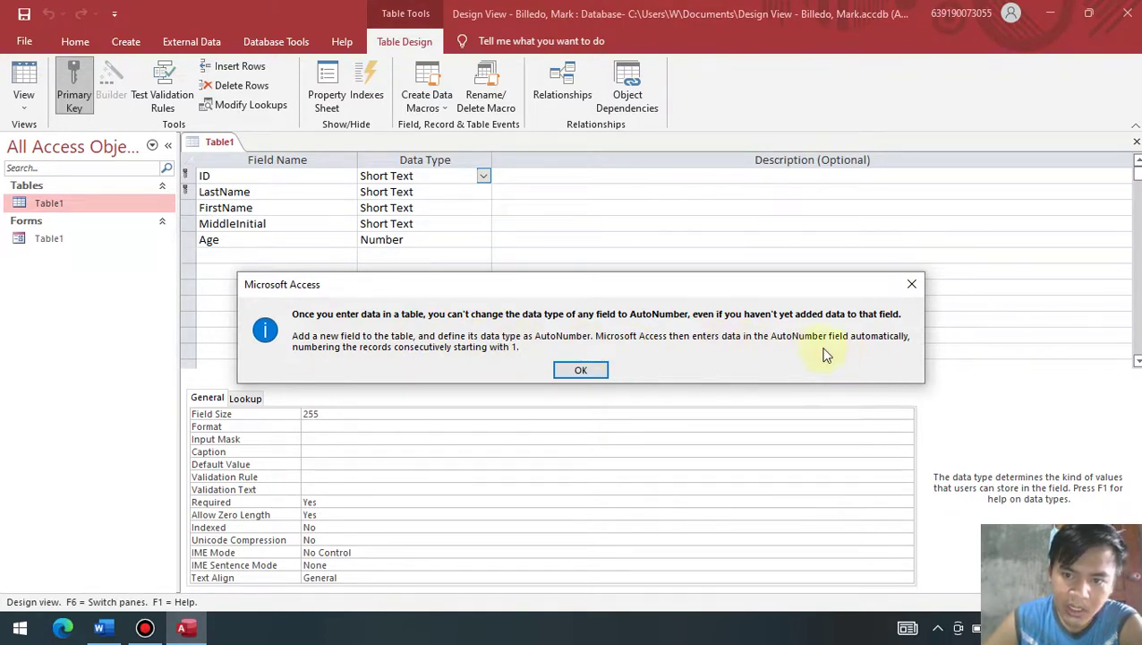
left_click(581, 372)
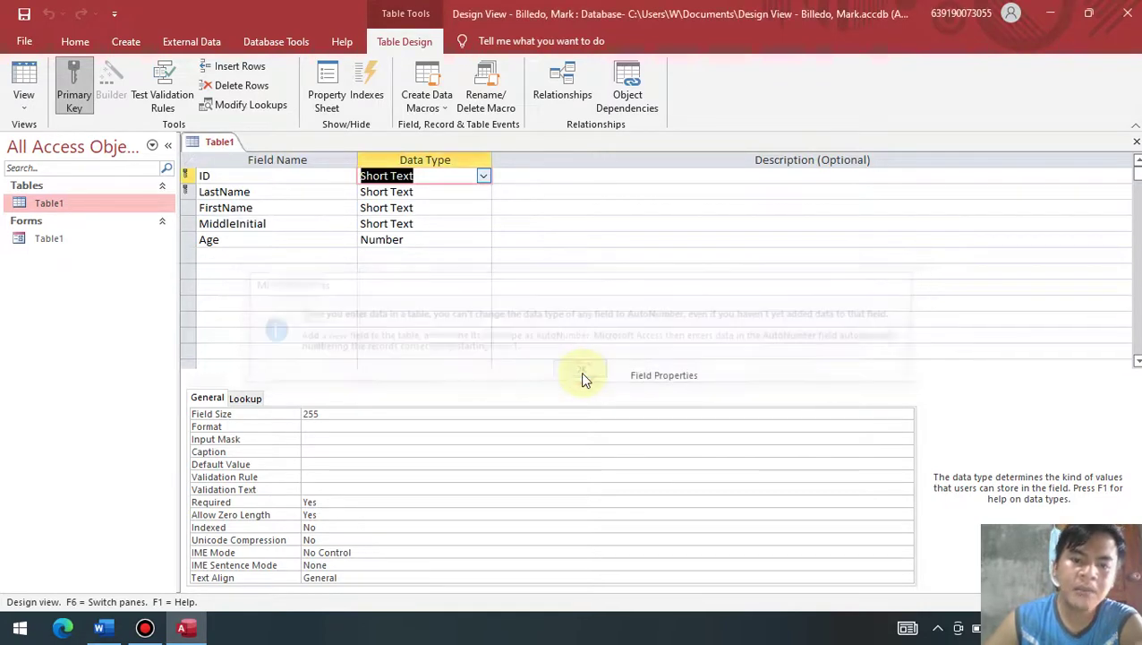
left_click(20, 83)
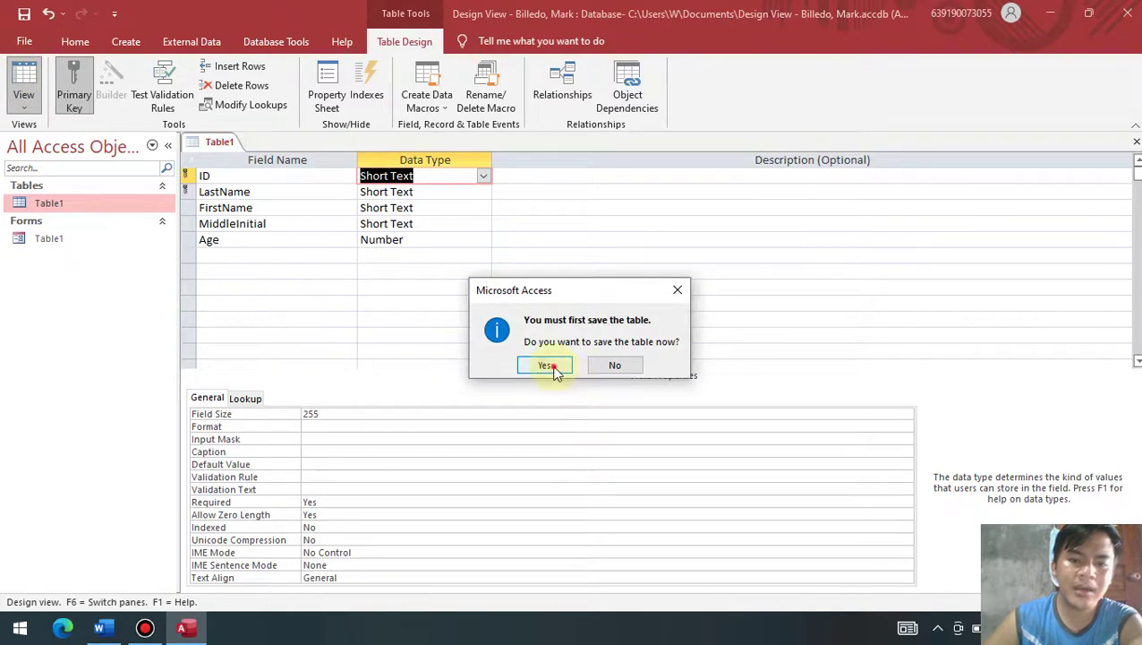
left_click(551, 364)
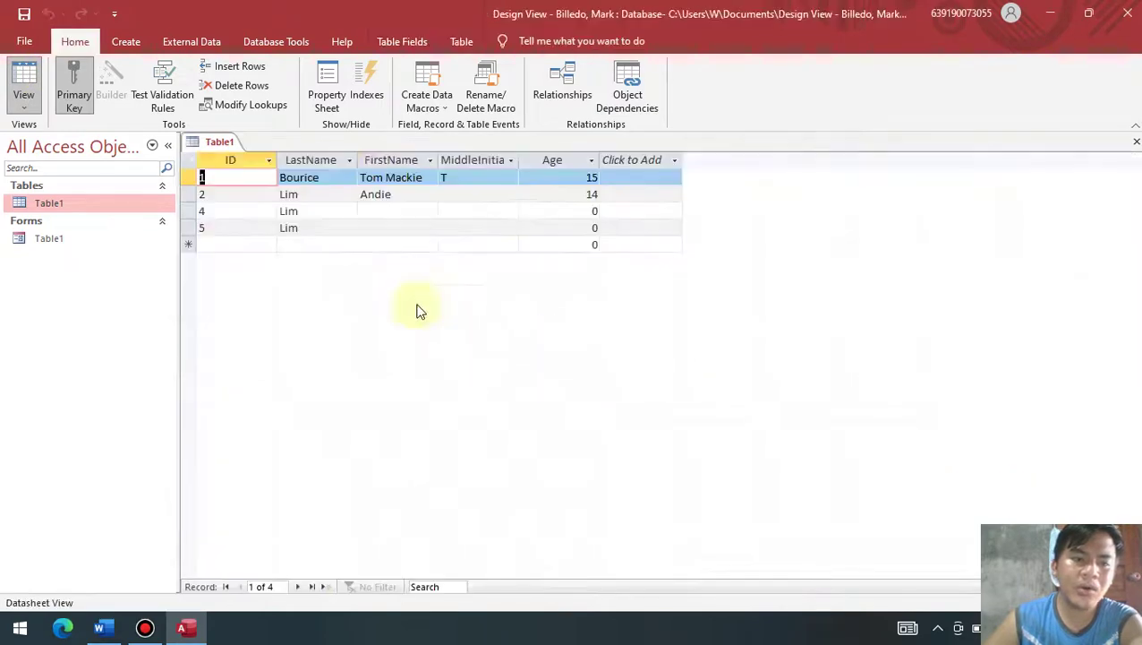
- Select all four Table1 records (IDs 1, 2, 4, 5) and delete them, confirming with Yes
left_click(215, 227)
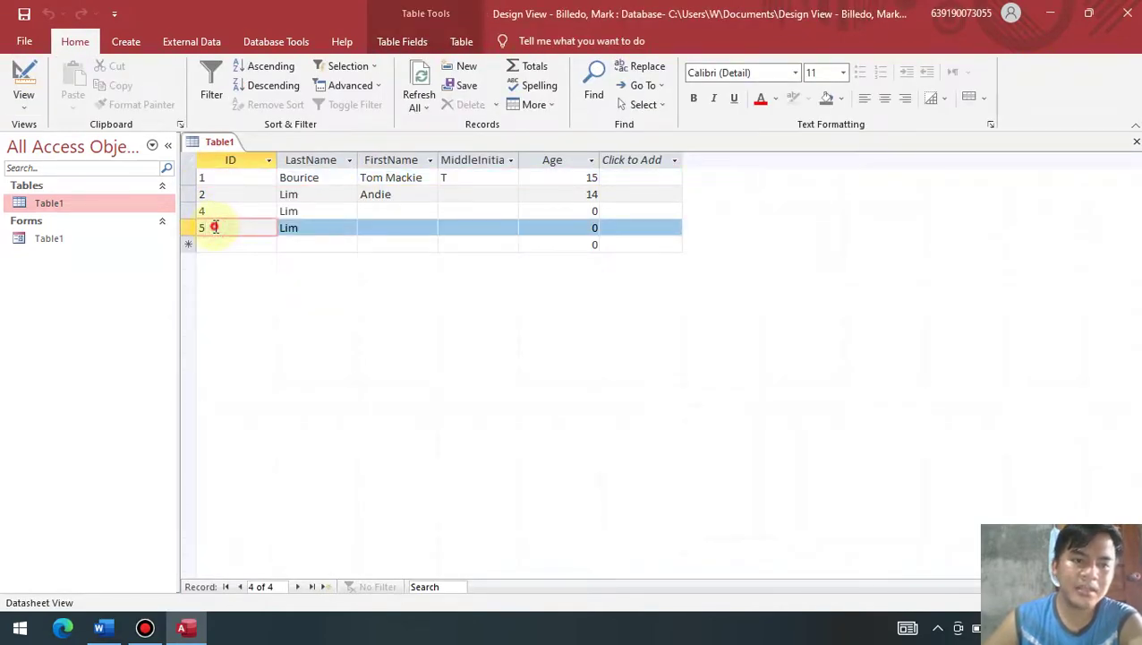
double_click(215, 228)
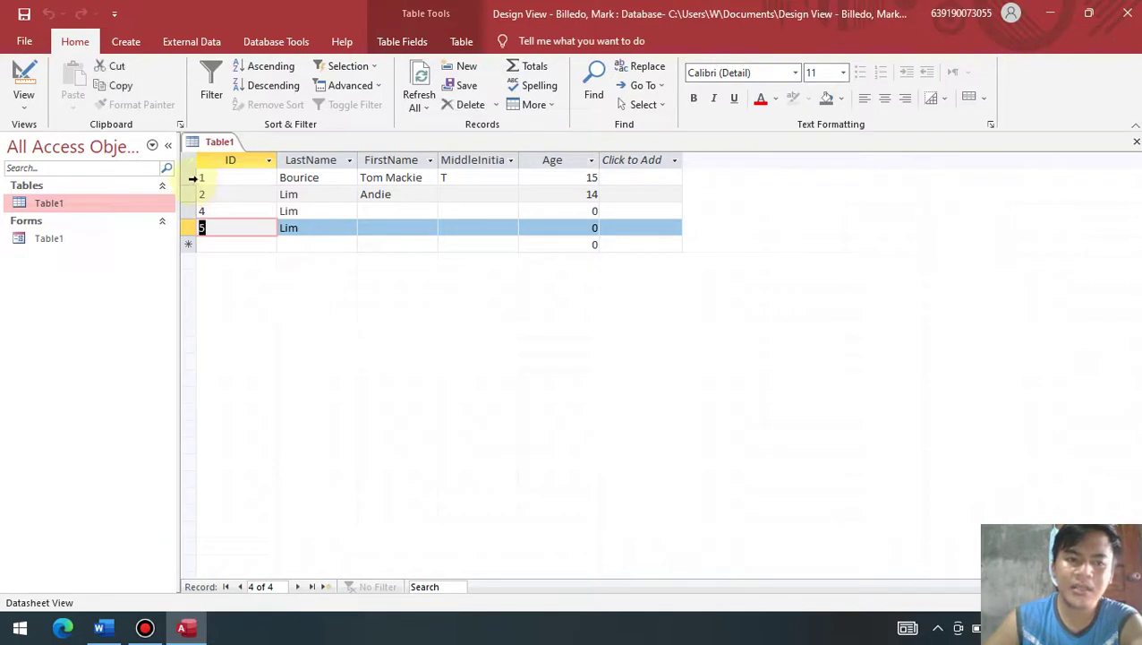
left_click_drag(192, 178, 191, 227)
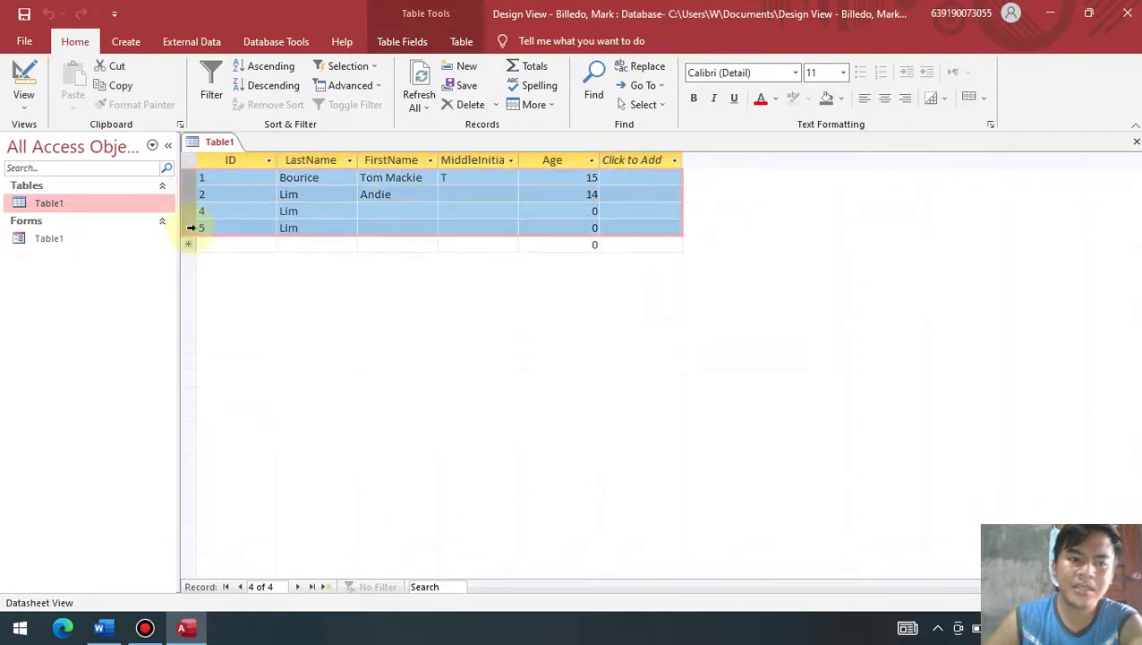
right_click(190, 227)
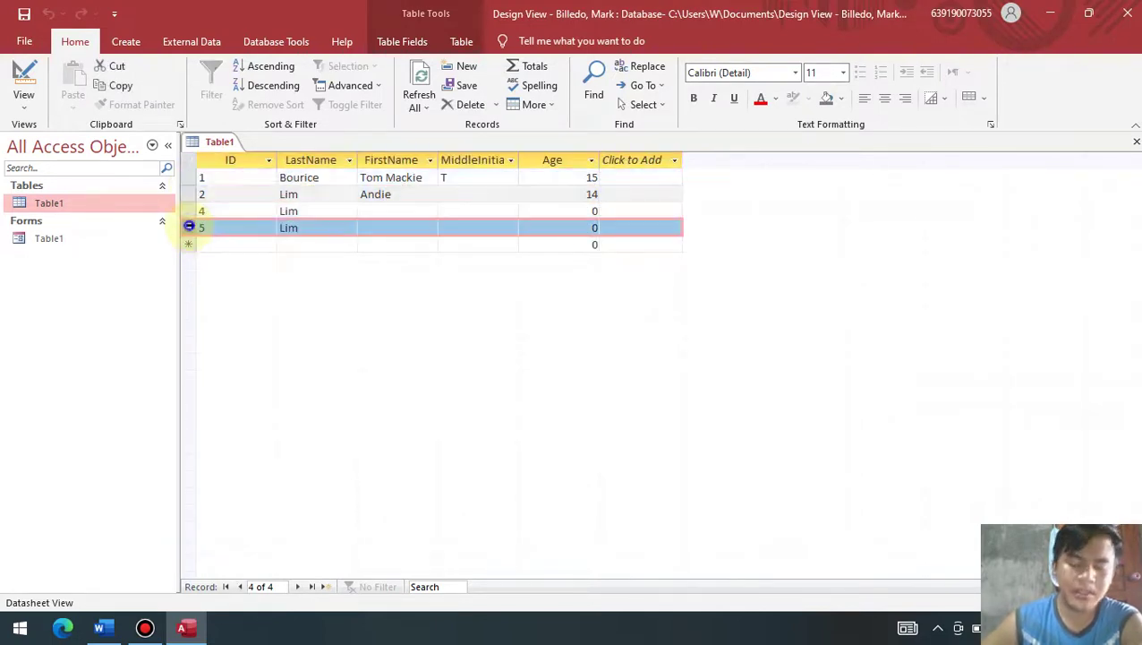
left_click(189, 177)
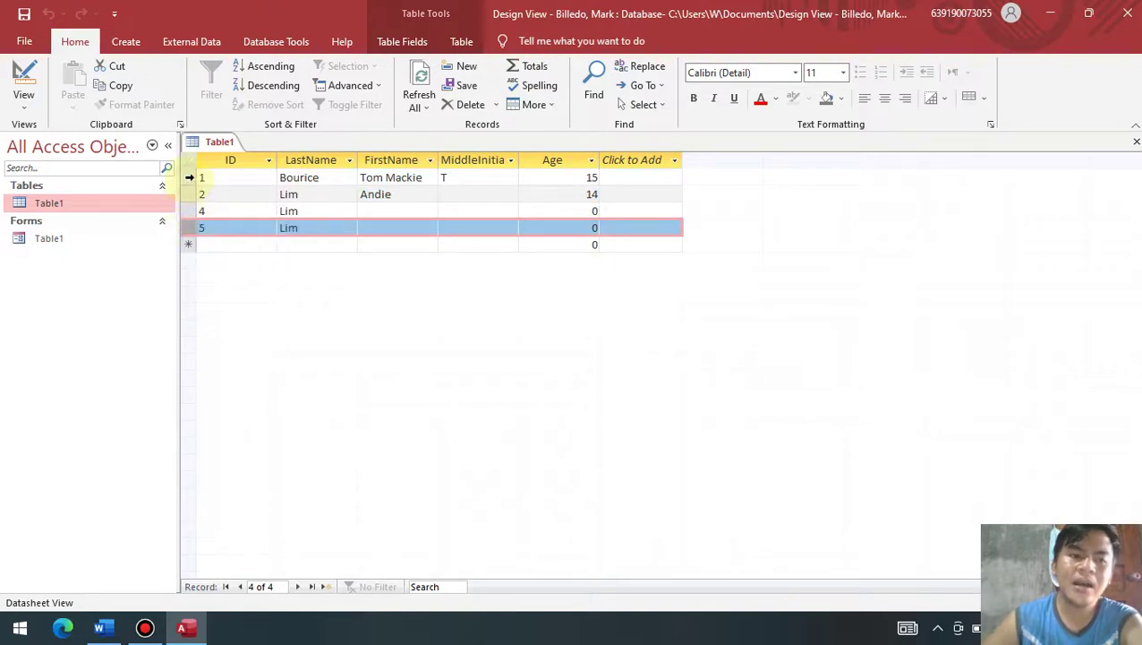
left_click(189, 178)
left_click_drag(189, 177, 192, 227)
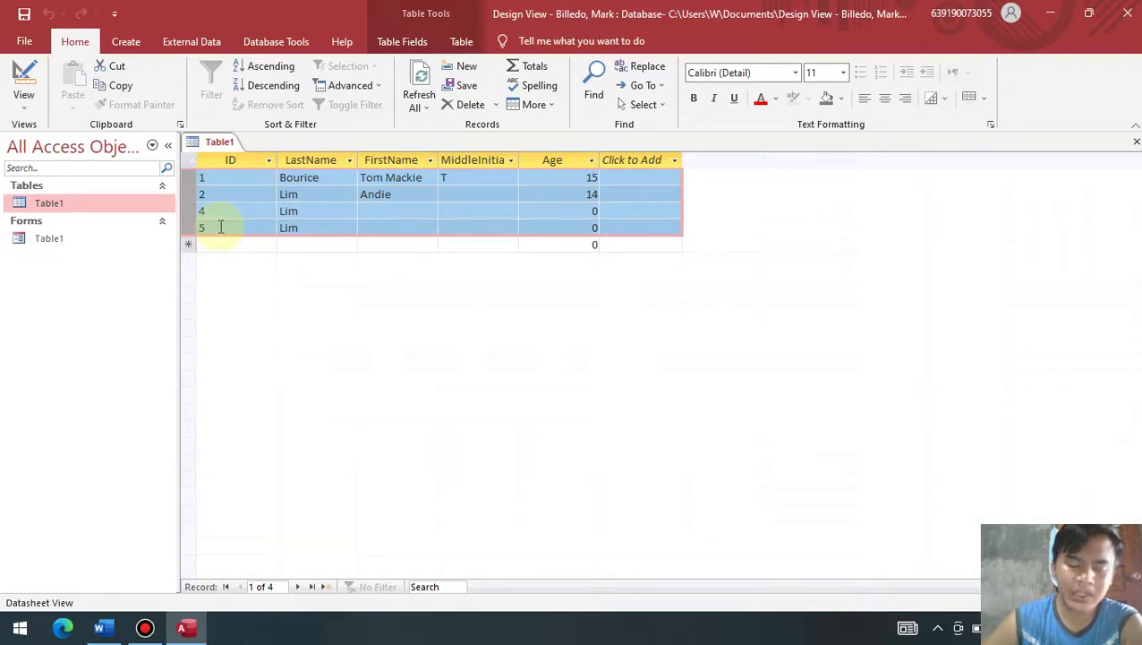
right_click(219, 226)
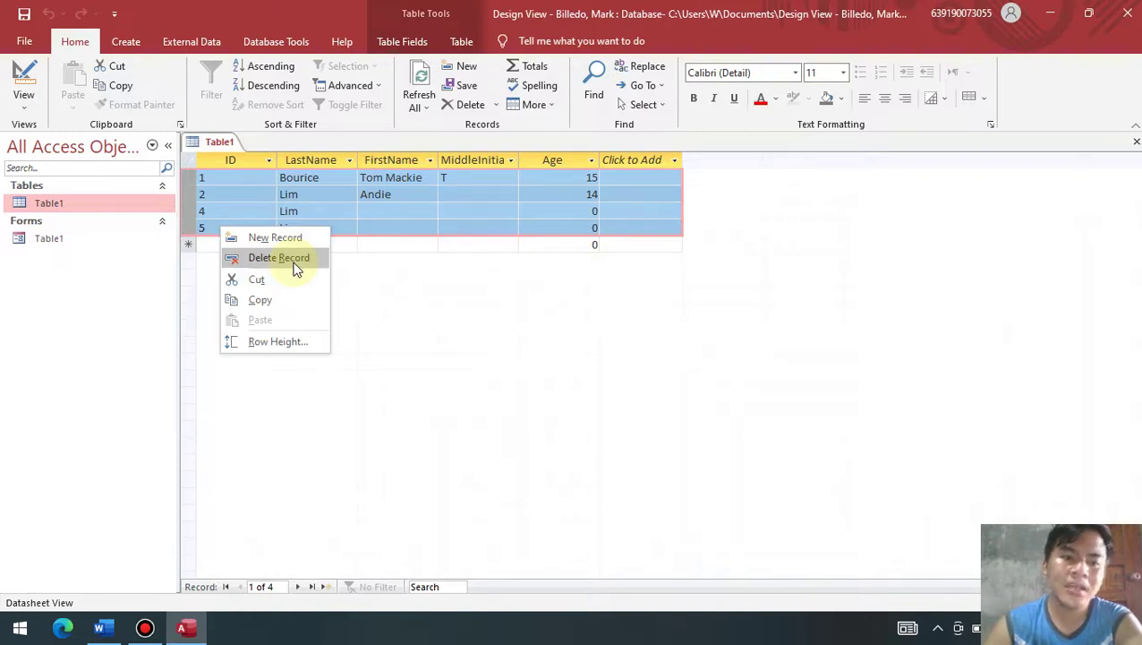
left_click(296, 260)
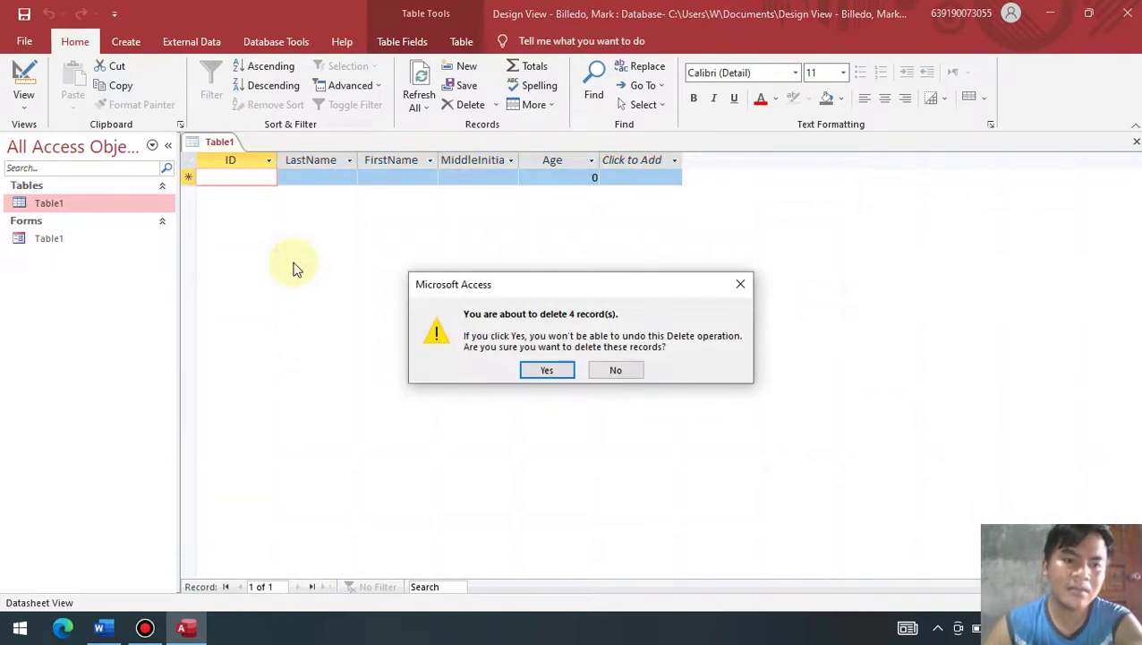
left_click(548, 373)
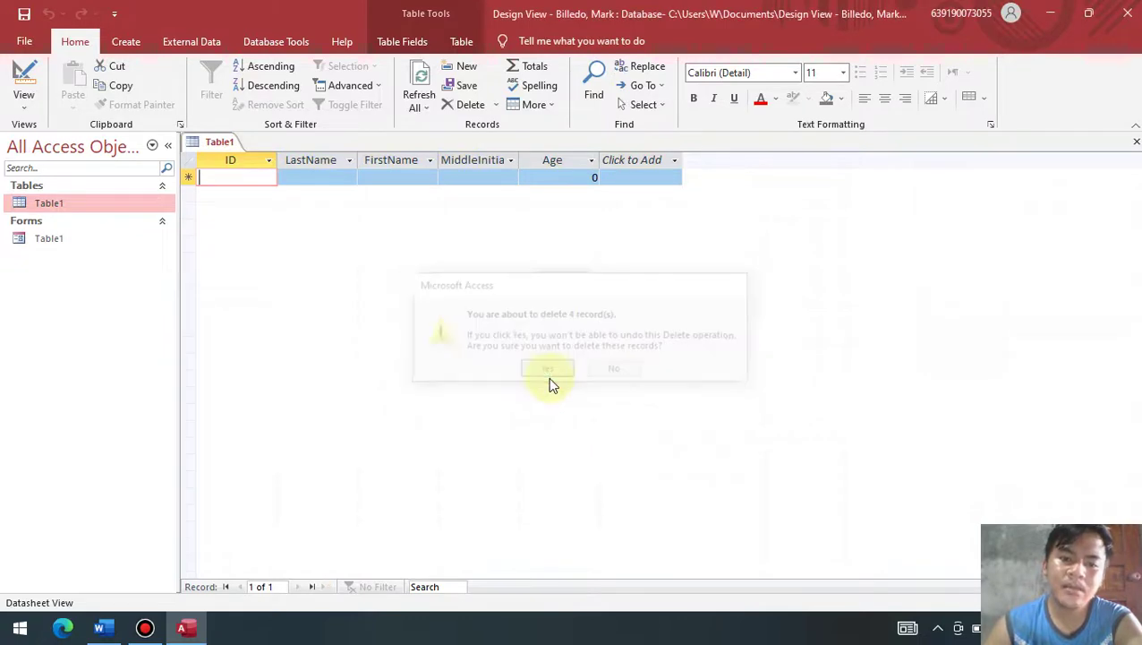
- Change the ID field's data type to AutoNumber, save Table1, and return to Word
left_click(23, 85)
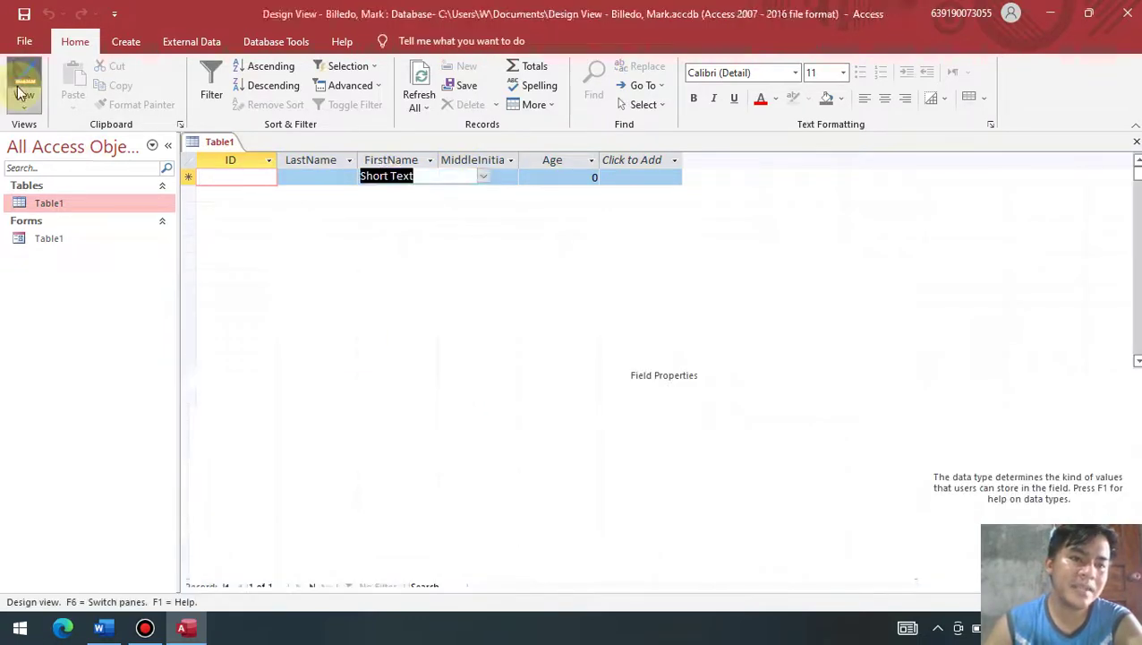
left_click(483, 175)
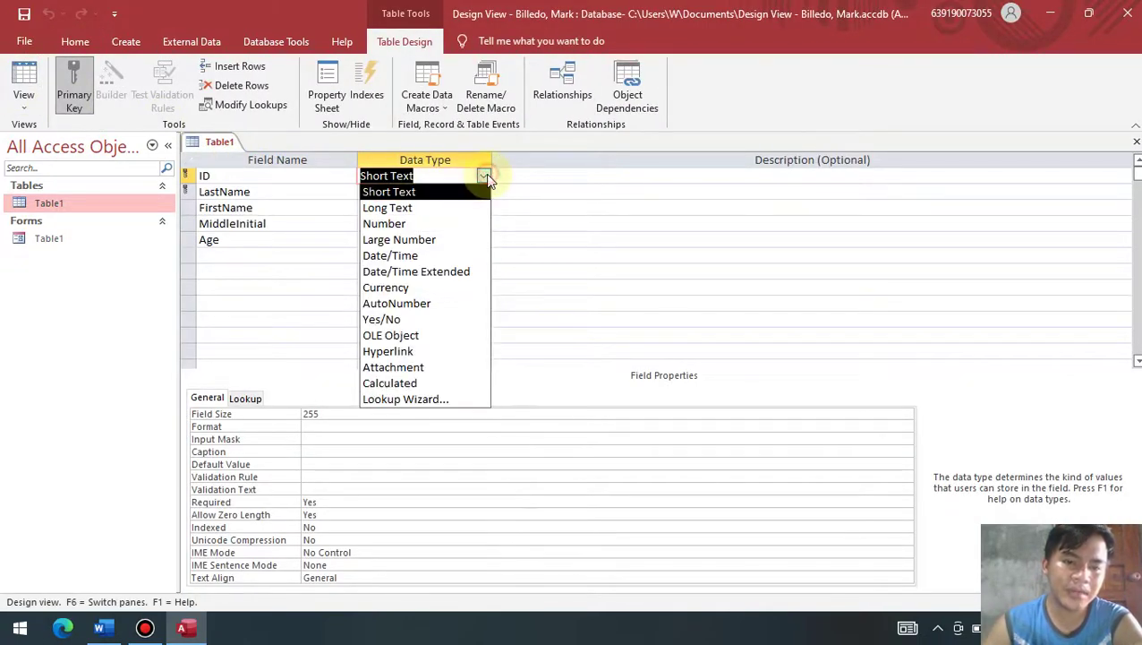
left_click(428, 304)
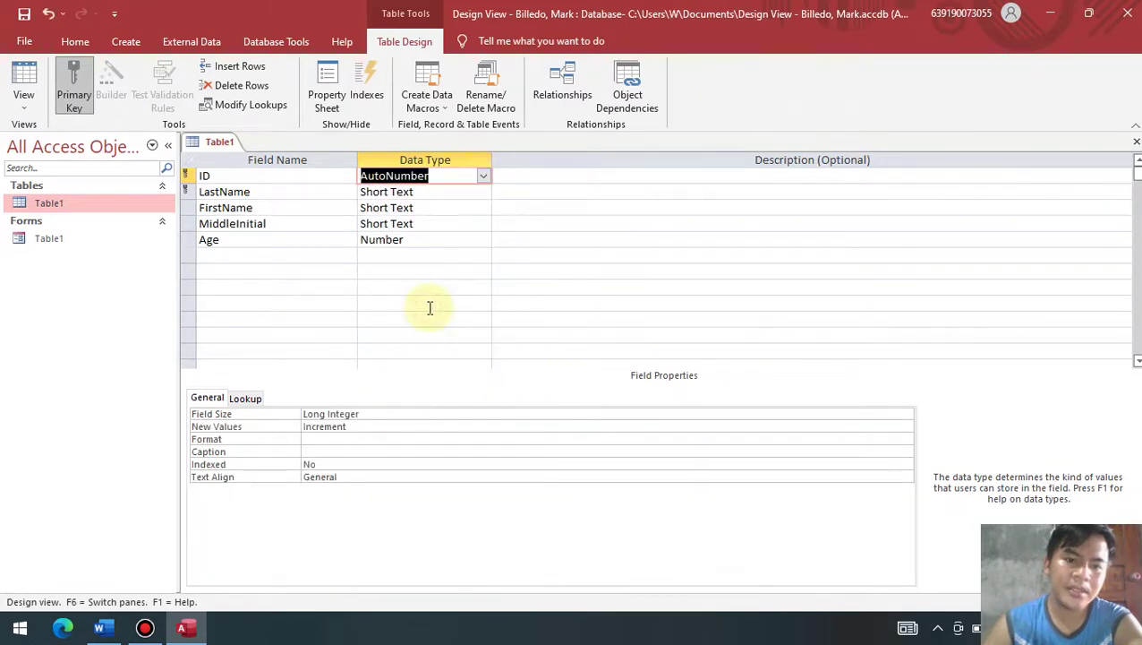
left_click(18, 81)
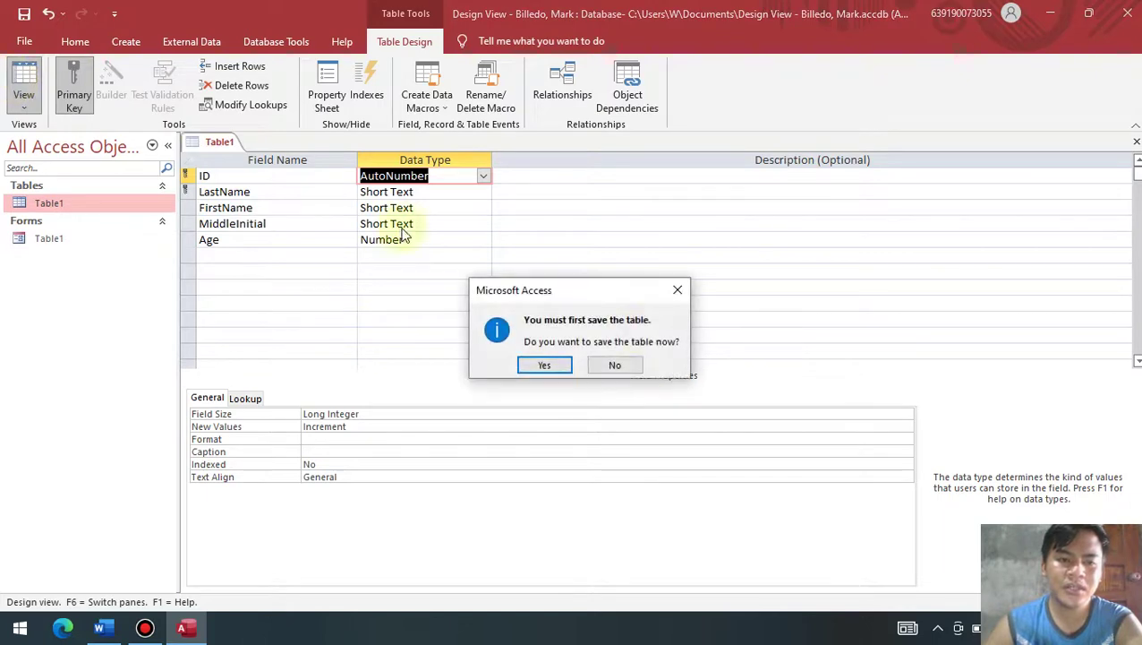
left_click(556, 363)
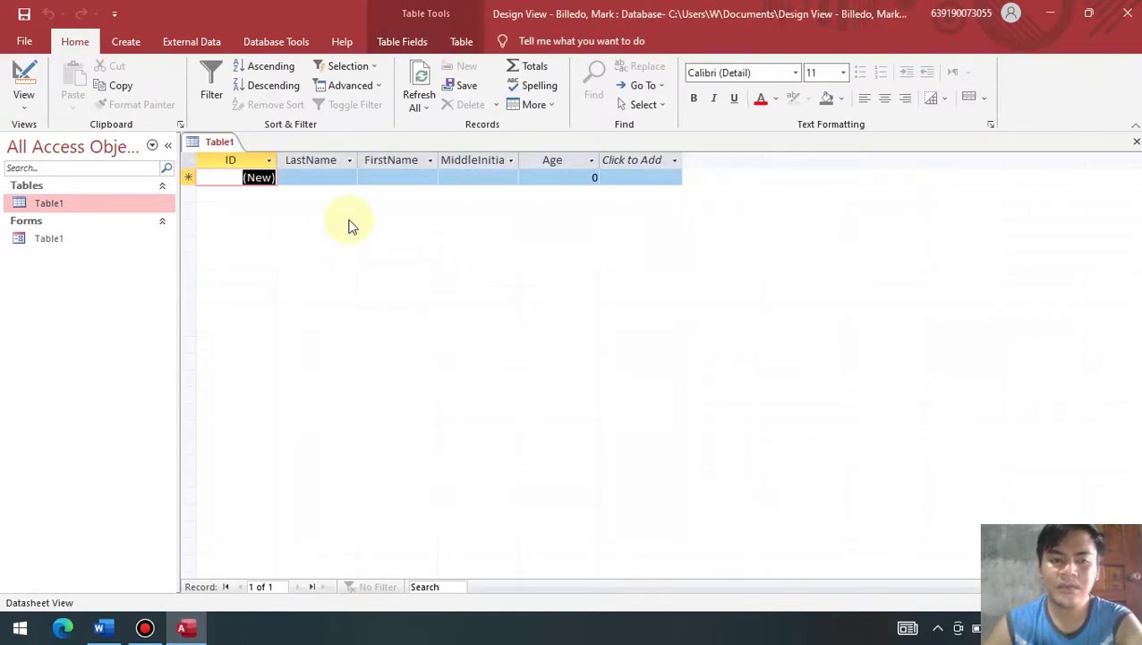
left_click(322, 179)
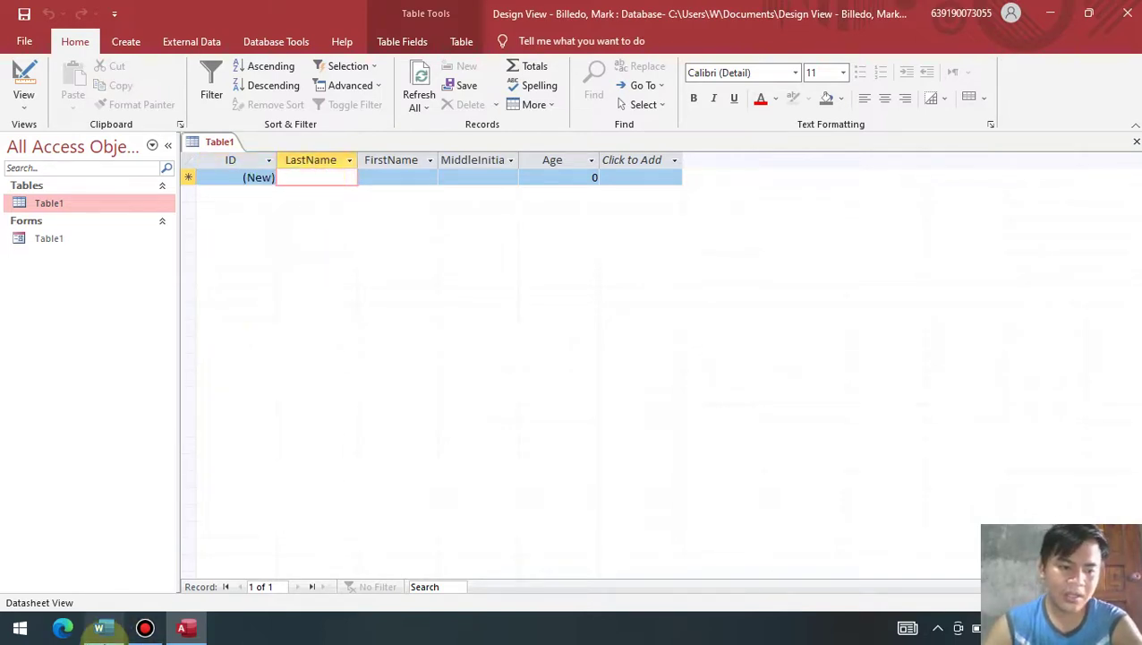
left_click(101, 627)
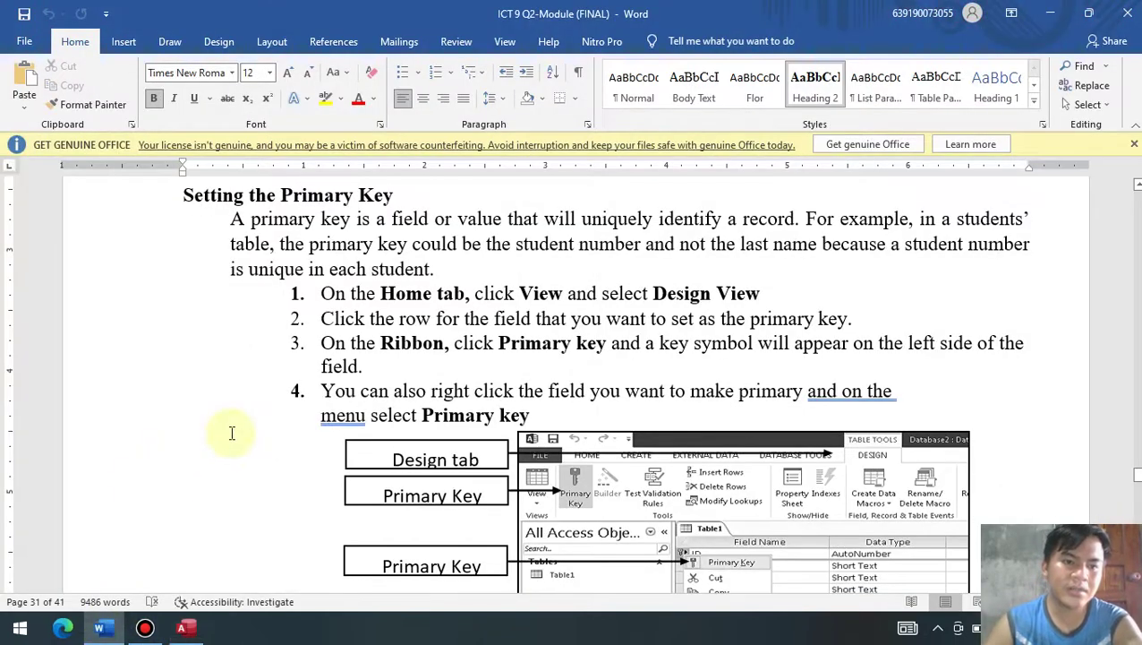
- Read through the Word module's primary key, composite key and table colour sections
key("Down")
key("Down")
key("Down")
key("Down")
key("Down")
key("Down")
key("Down")
key("Down")
key("Down")
key("Down")
key("Down")
key("Down")
key("Down")
key("Down")
key("Down")
key("Down")
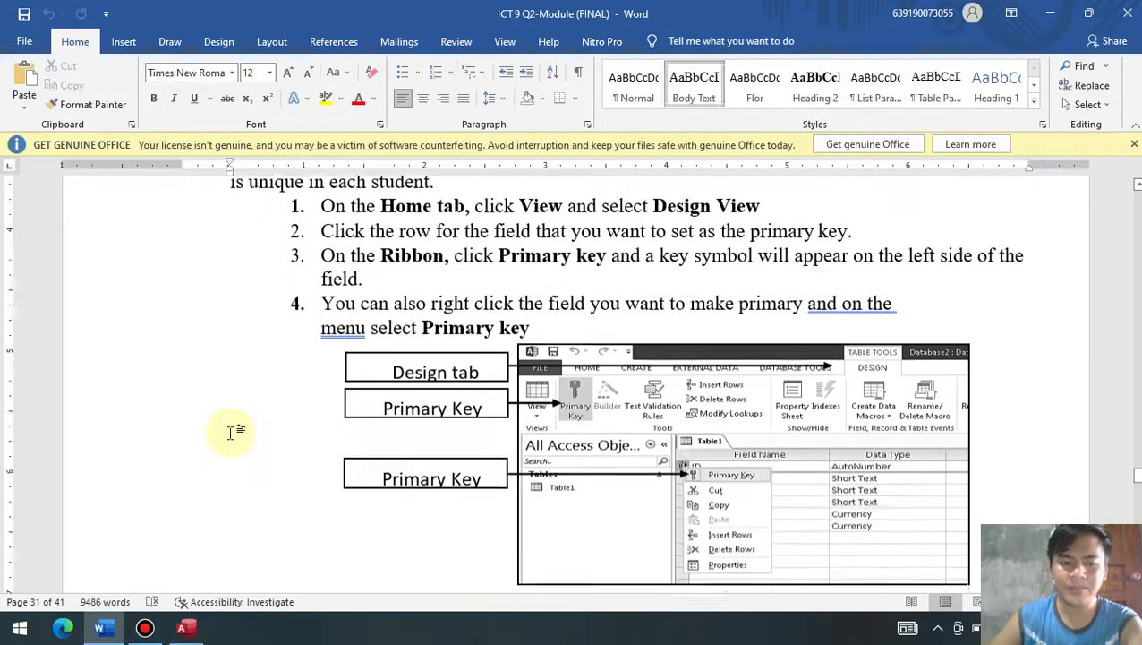
key("Down")
key("Down")
key("Down")
key("Down")
key("Down")
key("Down")
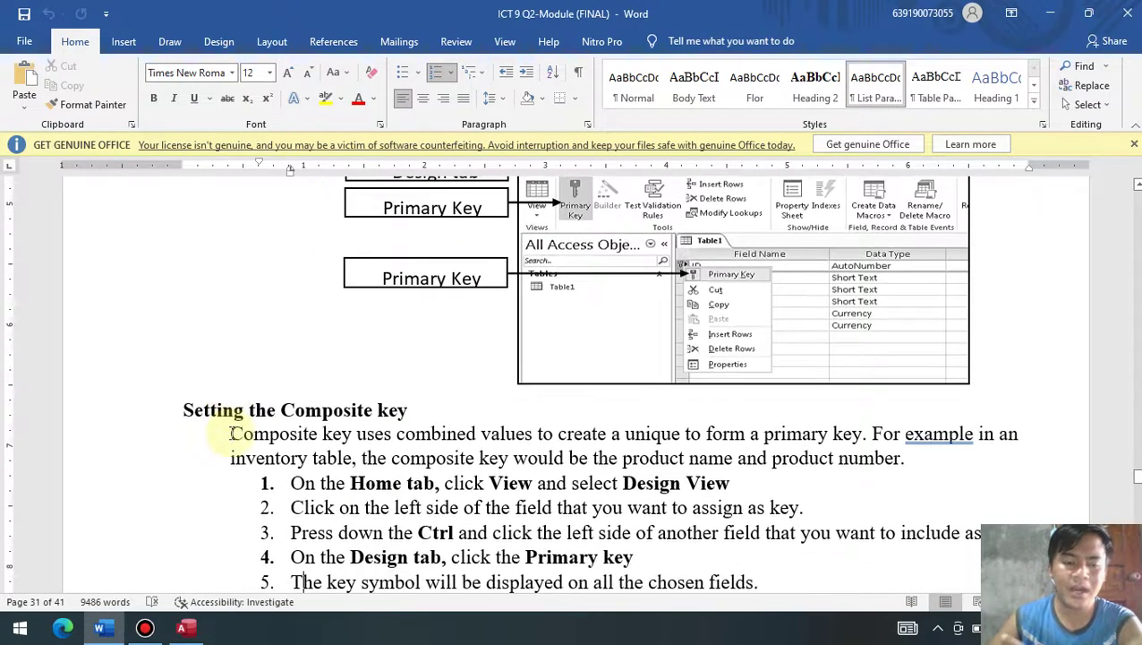
key("Down")
key("Down")
key("Down")
key("Down")
key("Down")
key("Down")
key("Down")
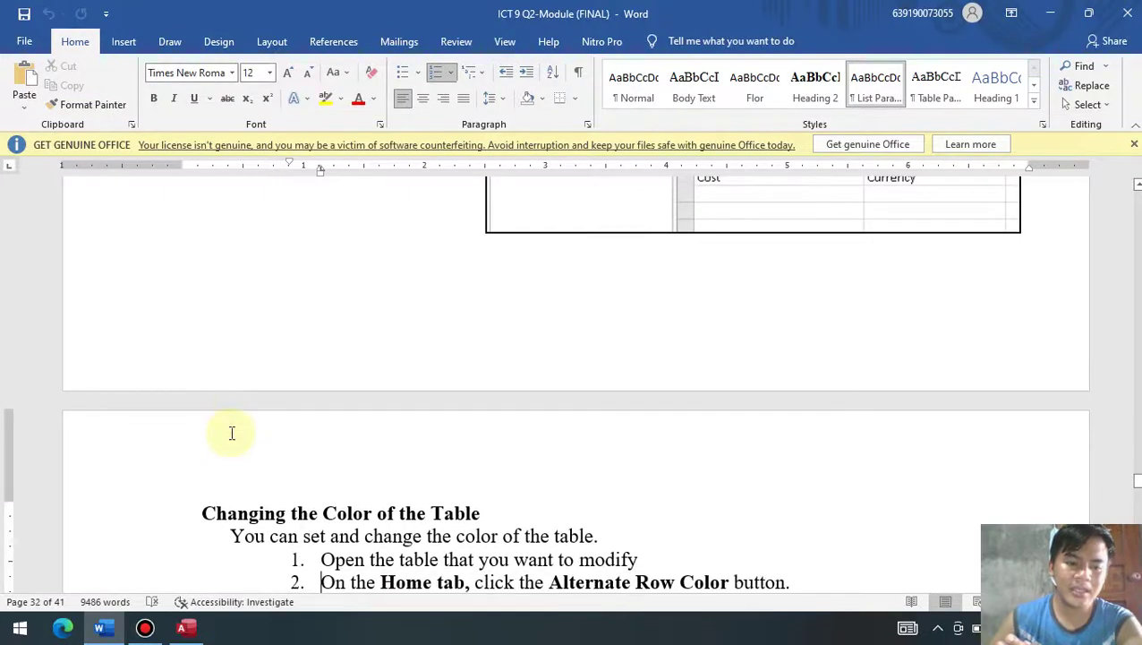
key("Down")
key("Down")
key("Down")
key("Down")
key("Down")
key("Up")
key("Up")
key("Up")
key("Up")
key("Up")
key("Up")
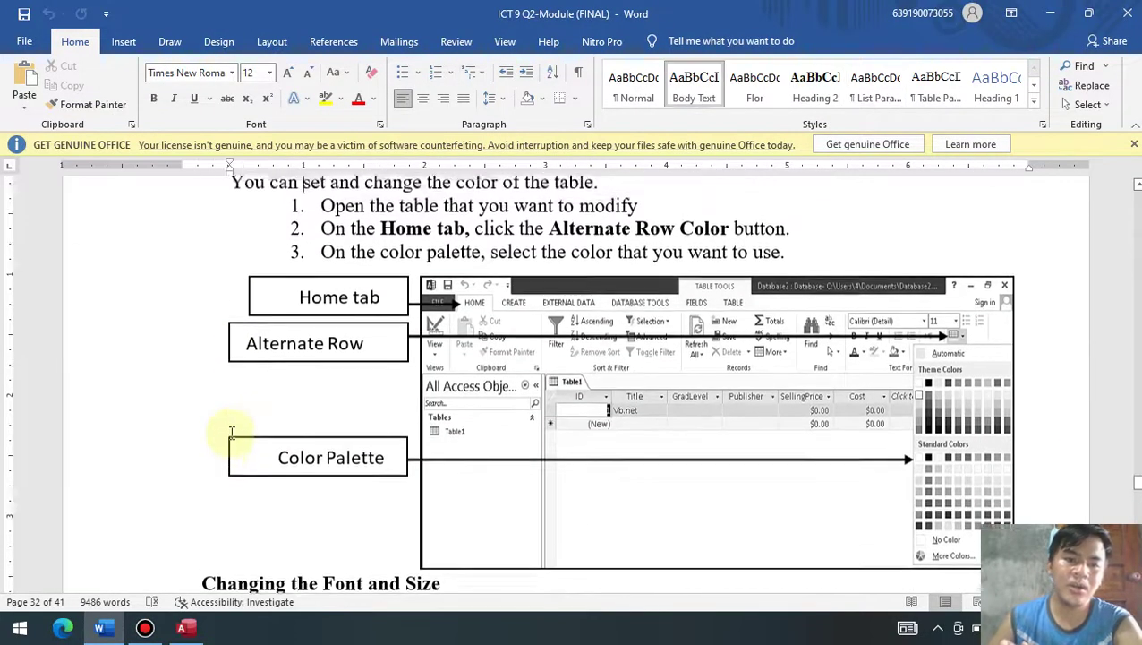
key("Down")
key("Down")
key("Down")
key("Down")
key("Down")
key("Down")
key("Down")
key("Down")
key("Down")
key("Down")
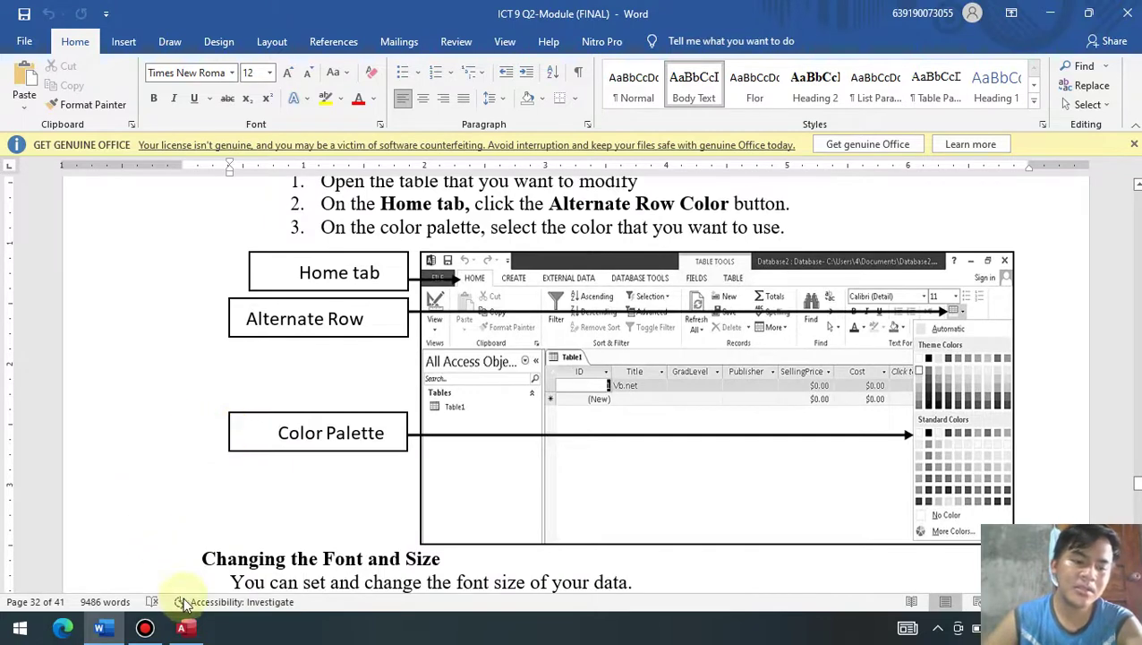
- Back in Access, select Table1's FirstName column
left_click(187, 629)
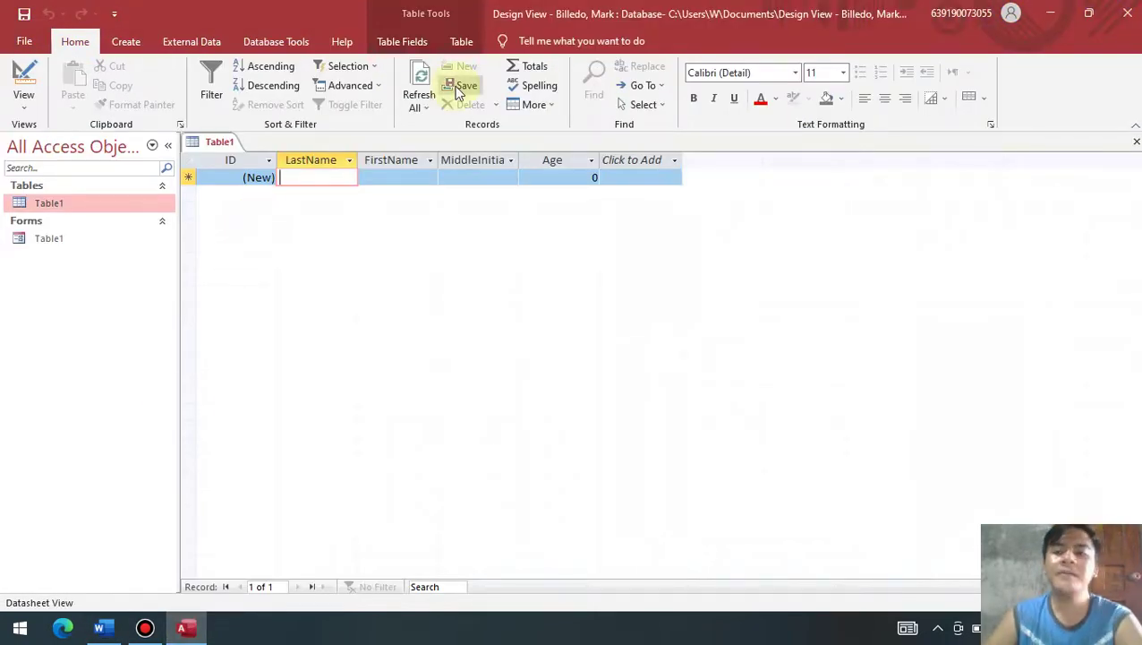
left_click(393, 162)
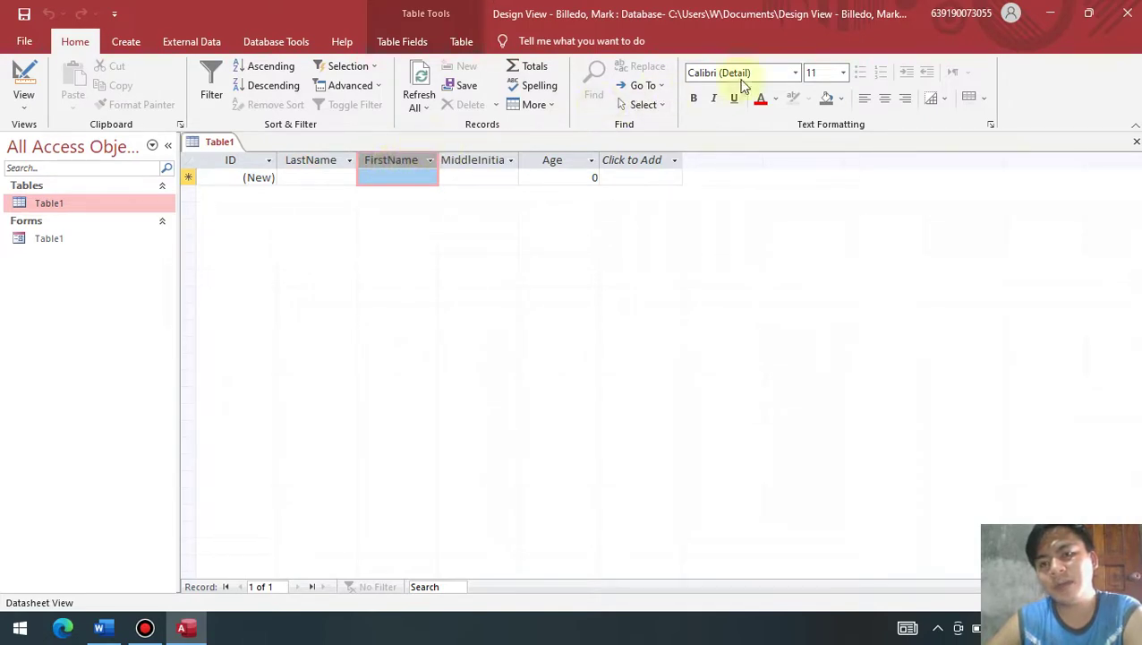
left_click(841, 98)
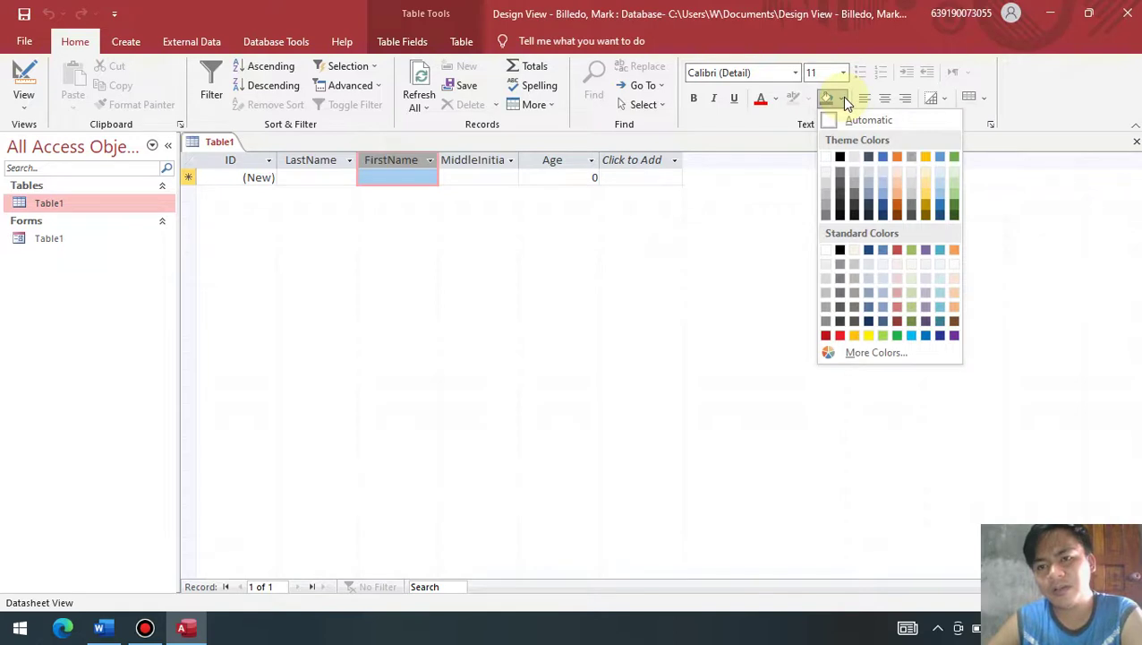
- Set the datasheet background colour to Yellow
left_click(842, 97)
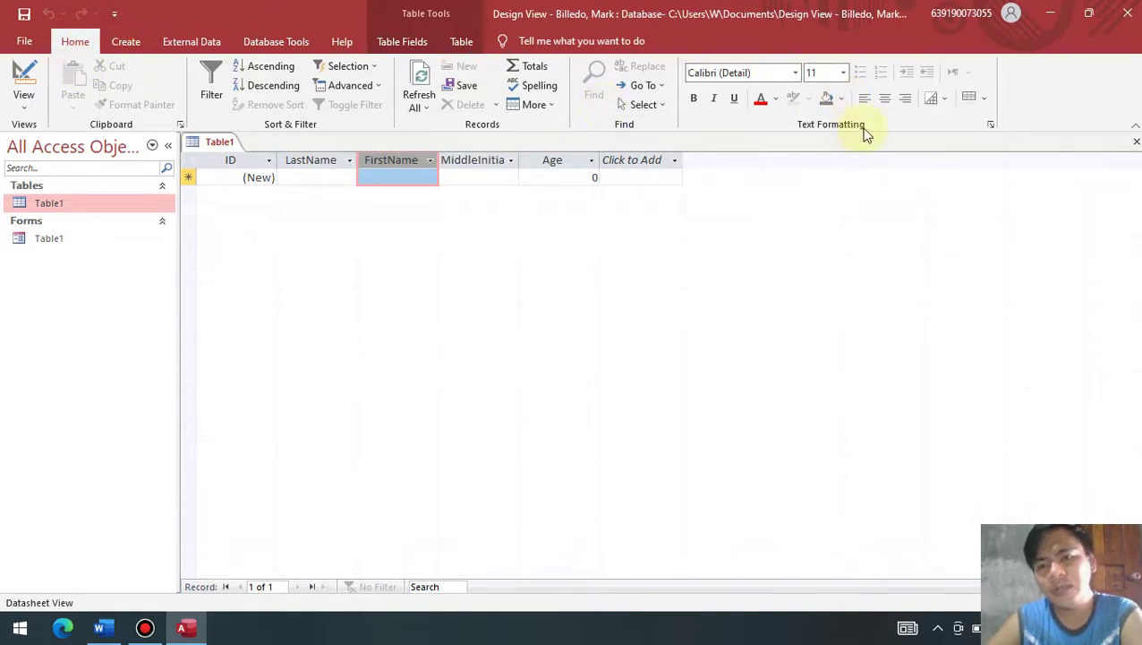
left_click(844, 98)
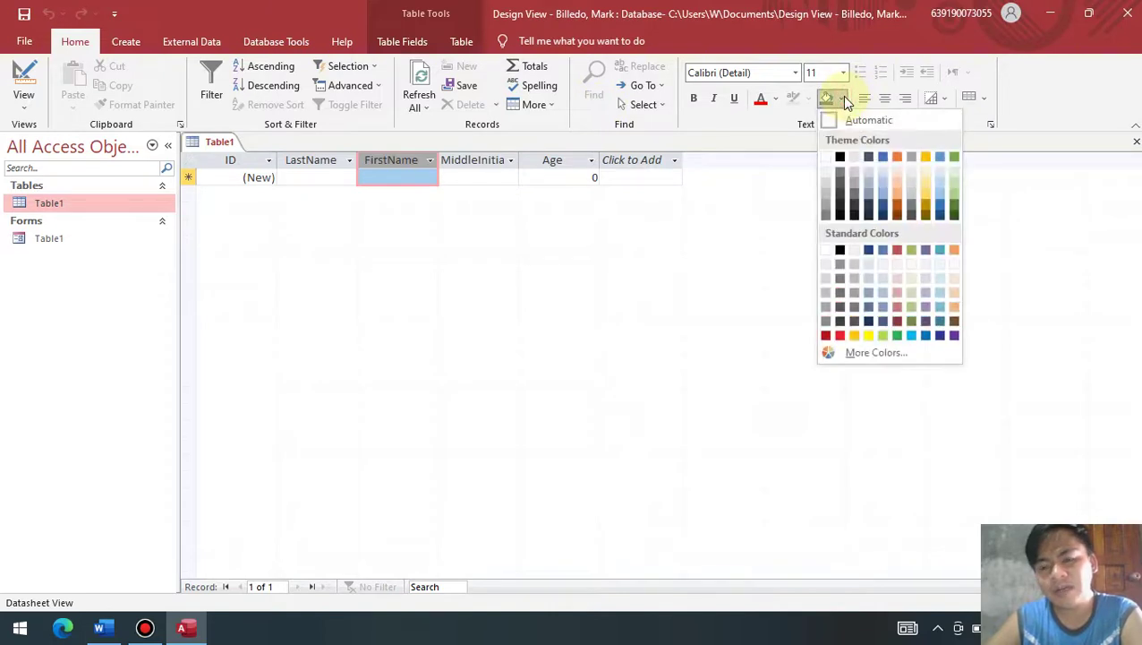
left_click(870, 339)
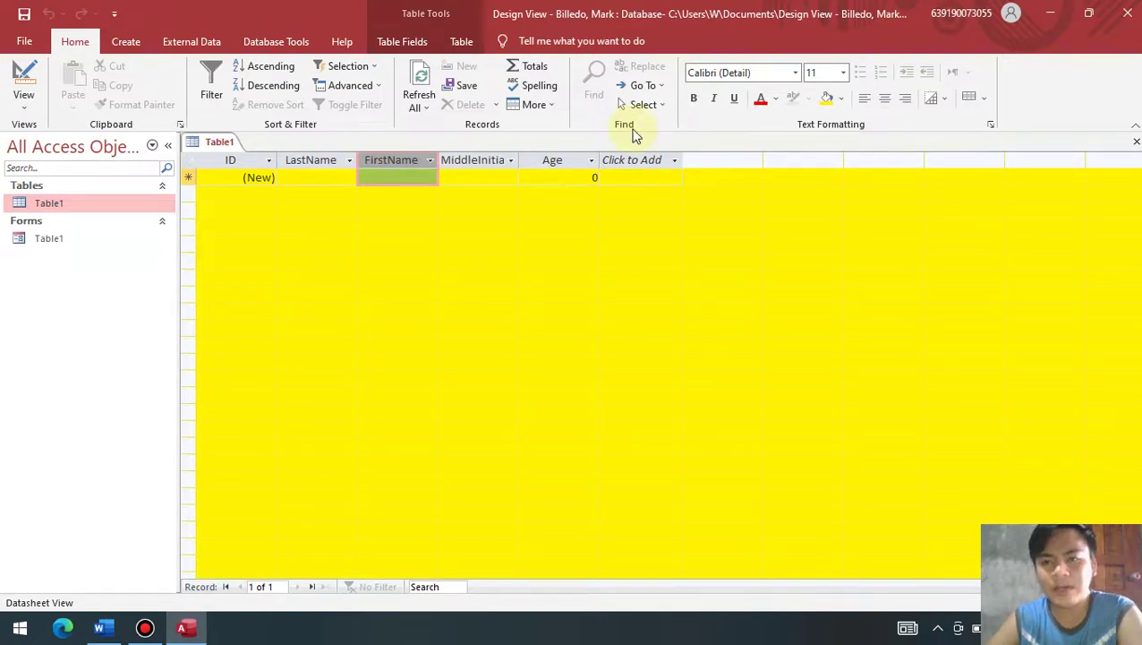
- Set the datasheet's alternate row colour to orange
left_click(947, 100)
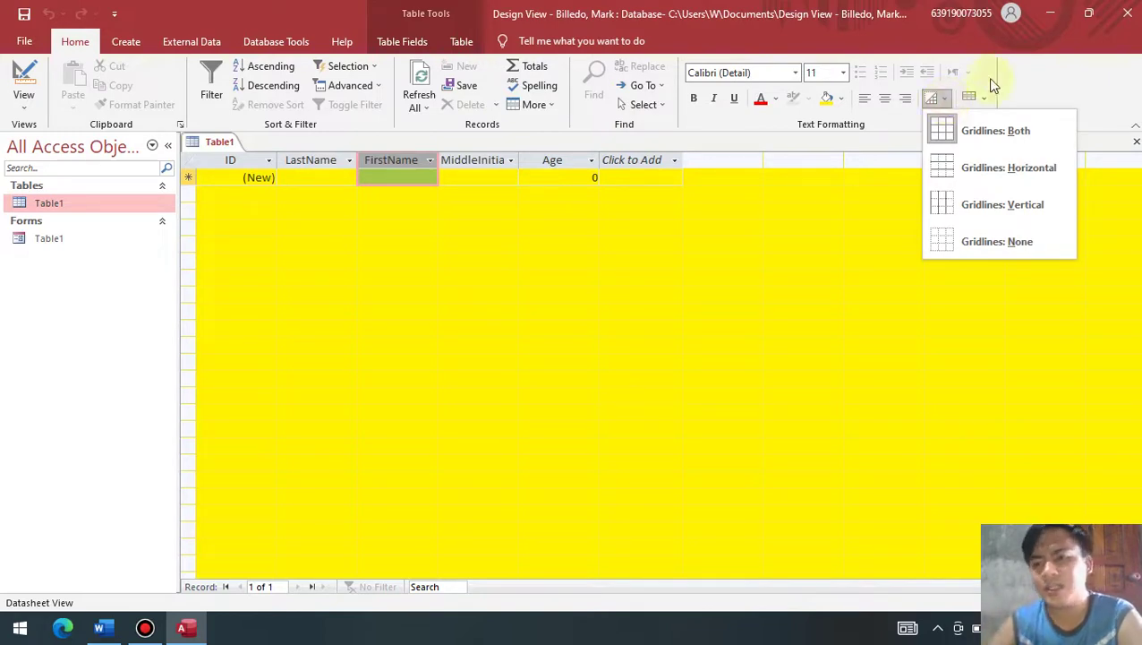
left_click(983, 100)
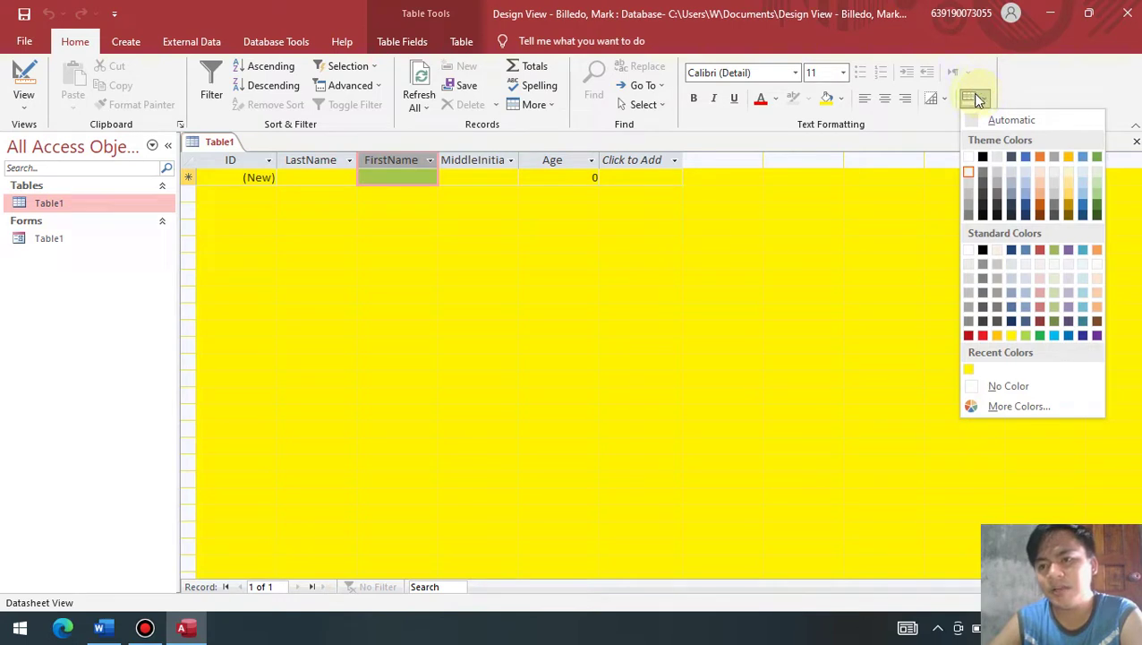
left_click(1041, 158)
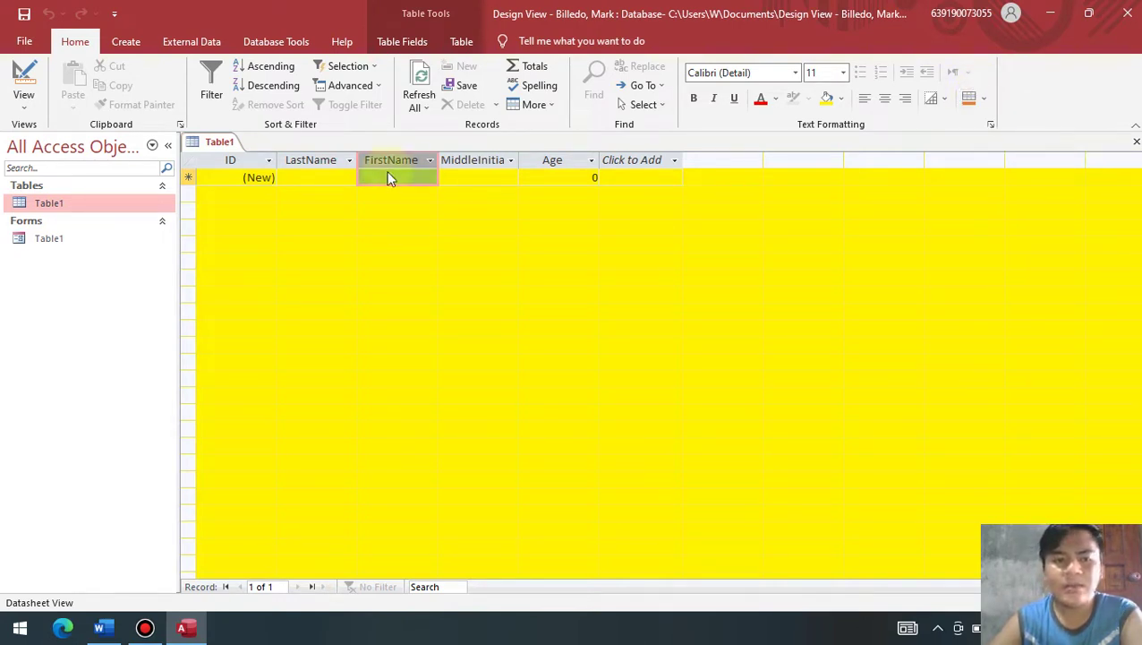
left_click(334, 177)
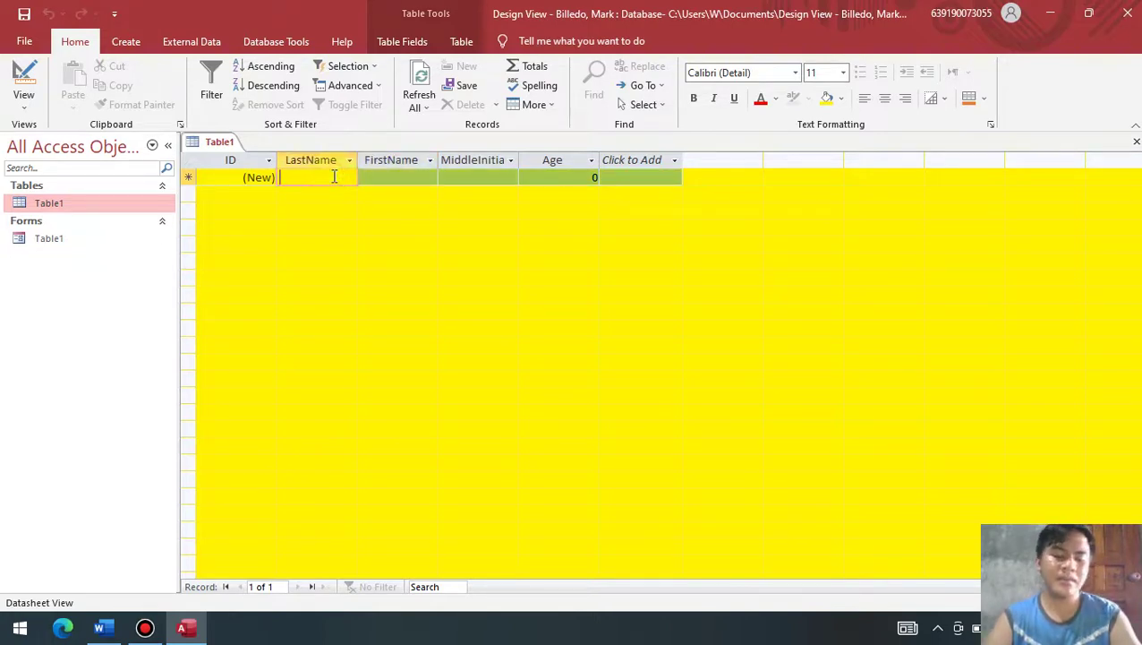
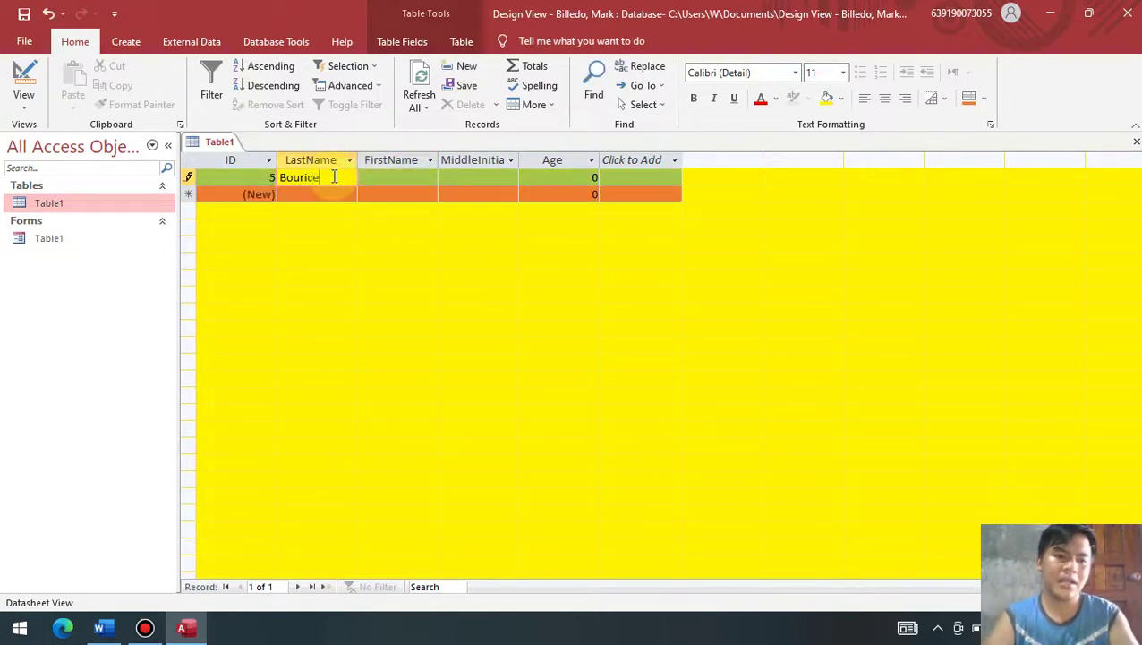
- Add record ID 5 with its last name, first name, middle initial and age 15
key("Tab")
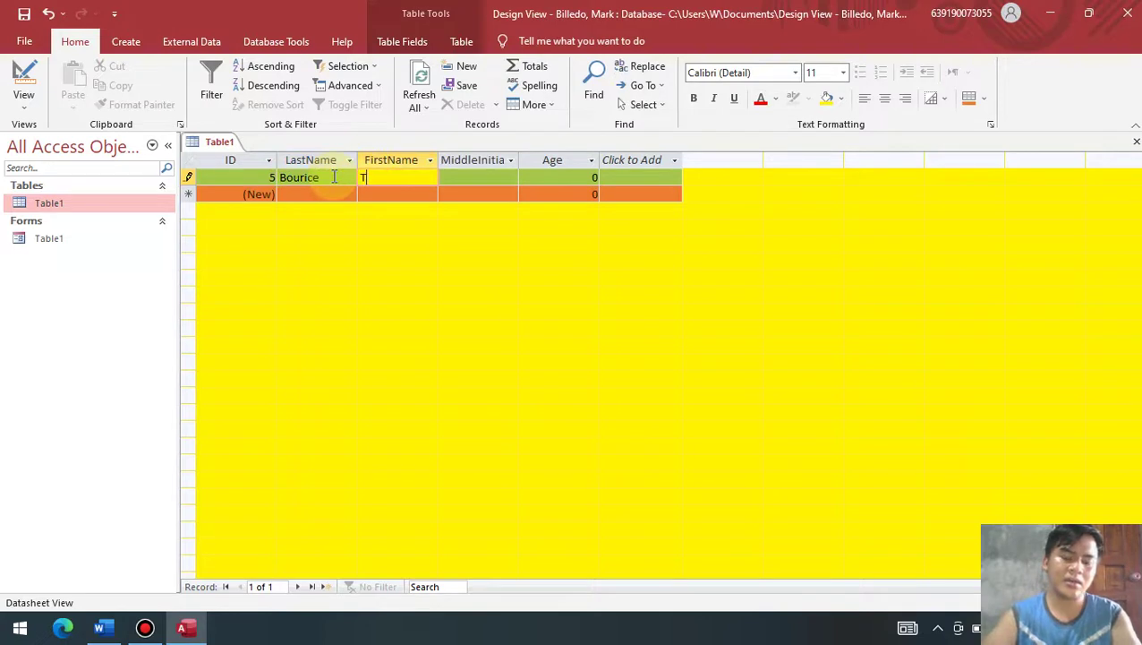
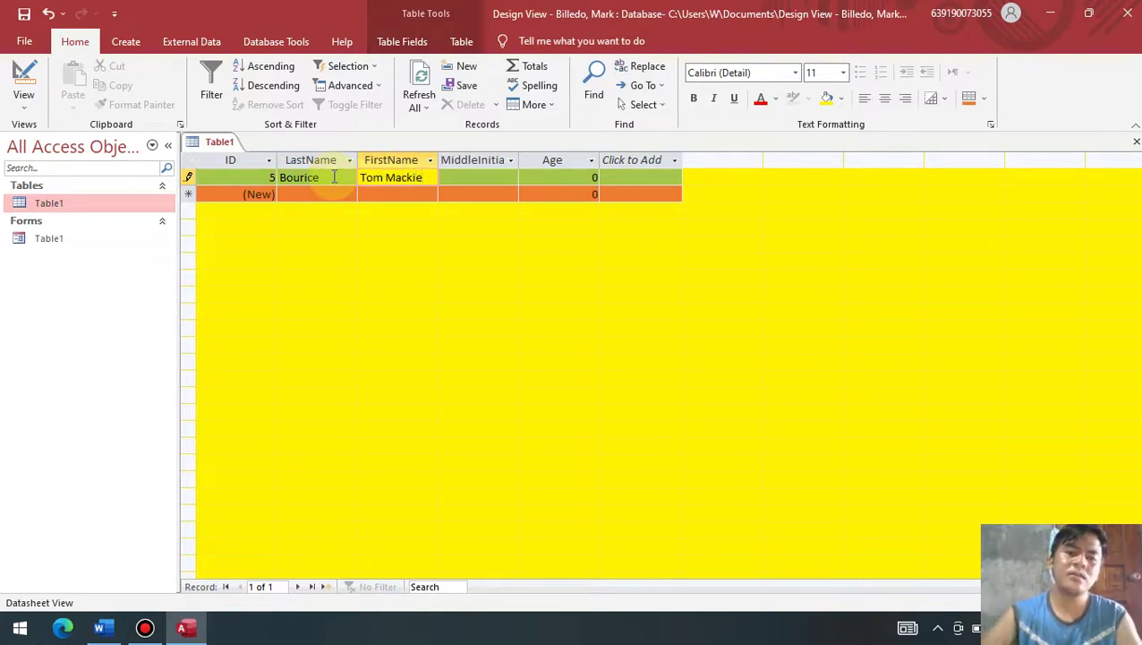
key("Tab")
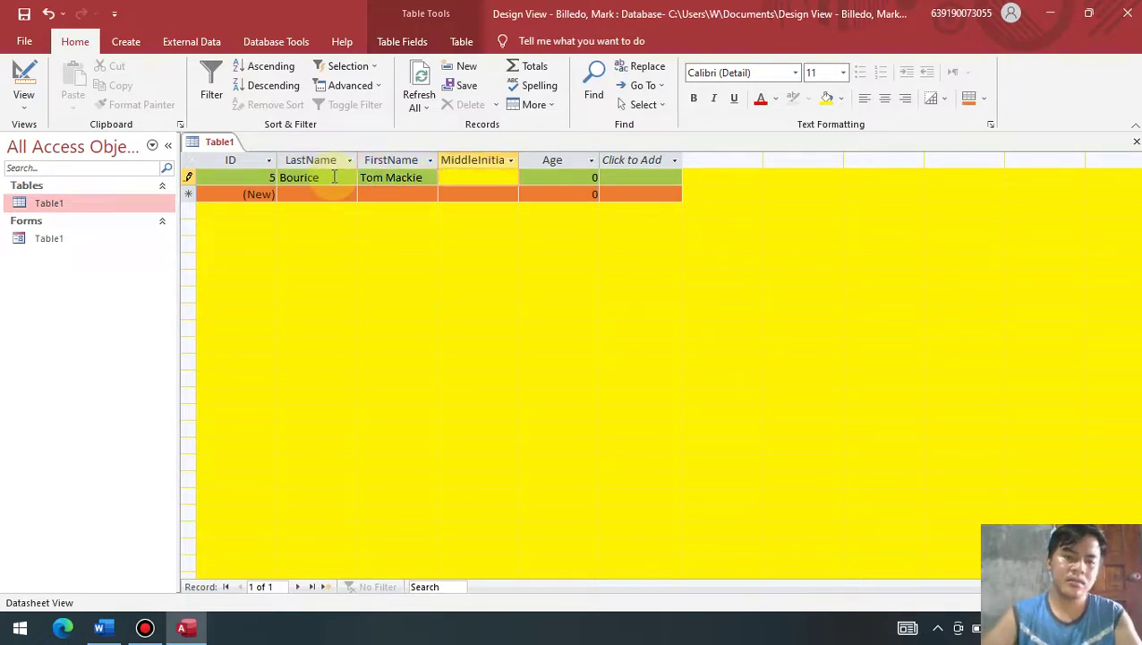
type("T")
key("Tab")
type("15")
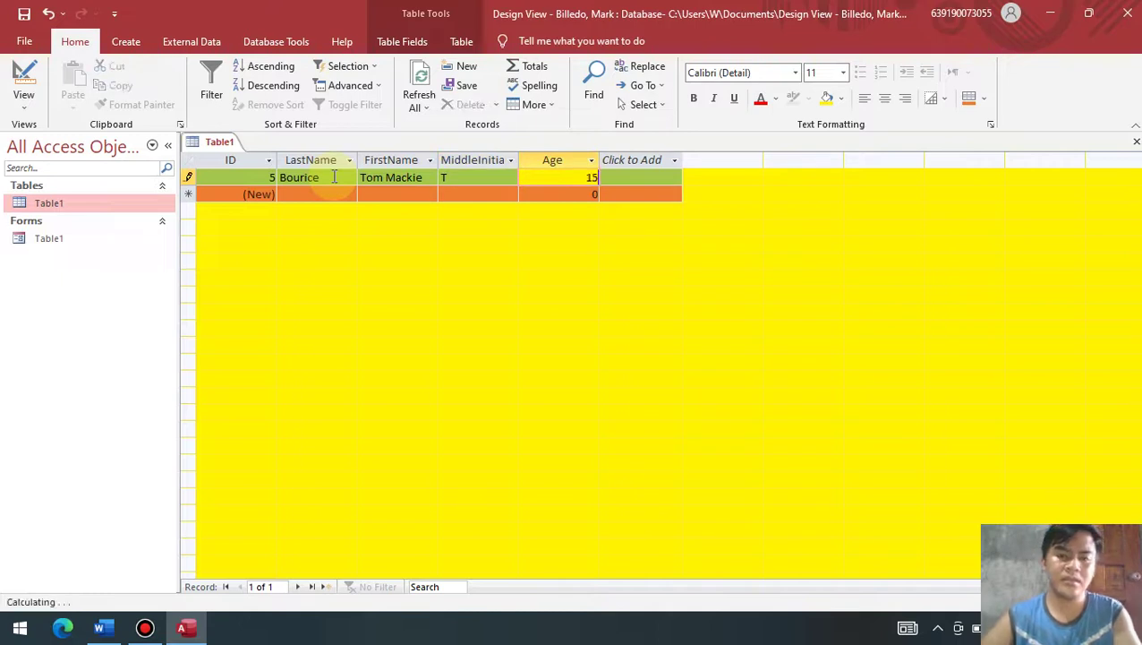
key("Tab")
- Add record ID 6 with its last and first names and age 14
key("shift+Tab")
key("shift+Tab")
type("A")
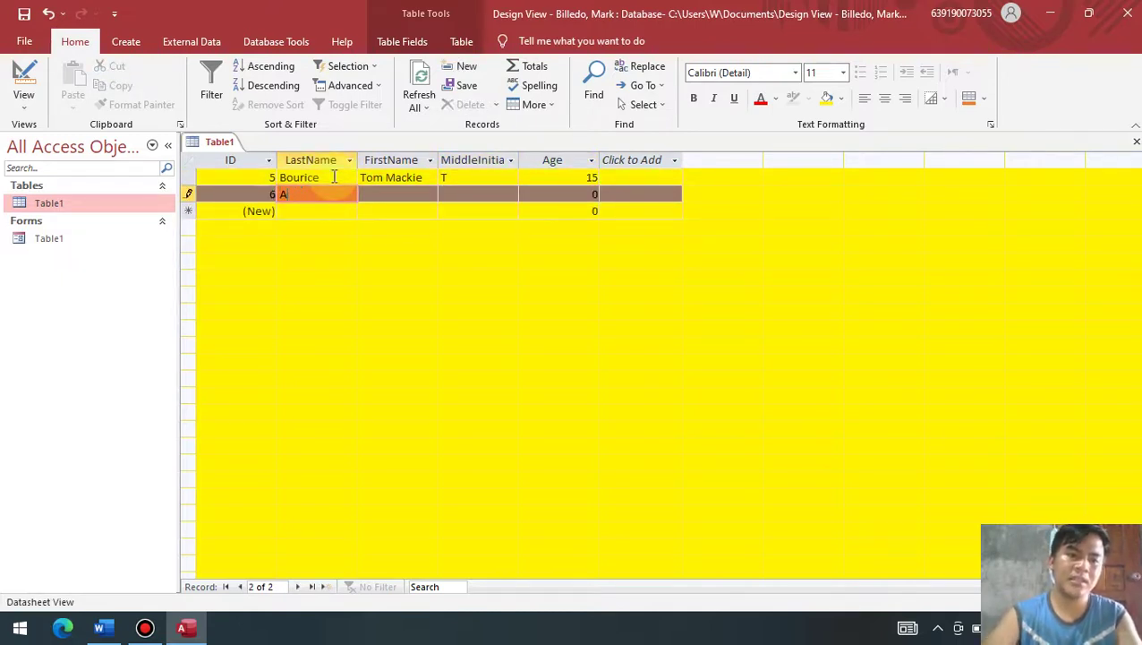
type("nm")
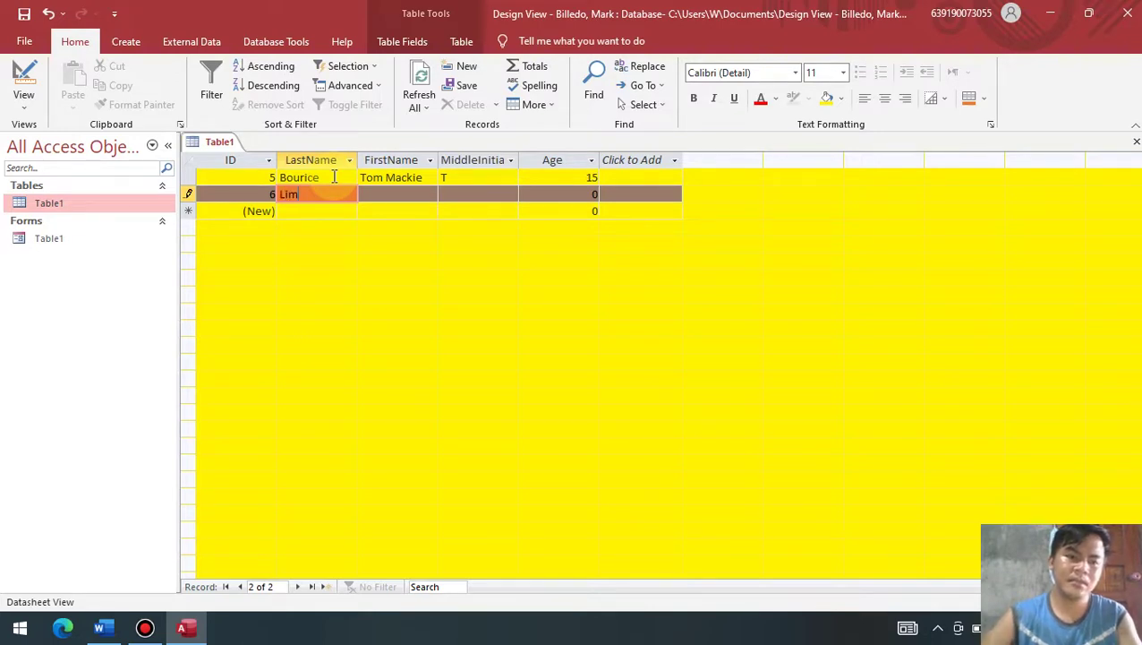
key("Tab")
type("Anm")
key("BackSpace")
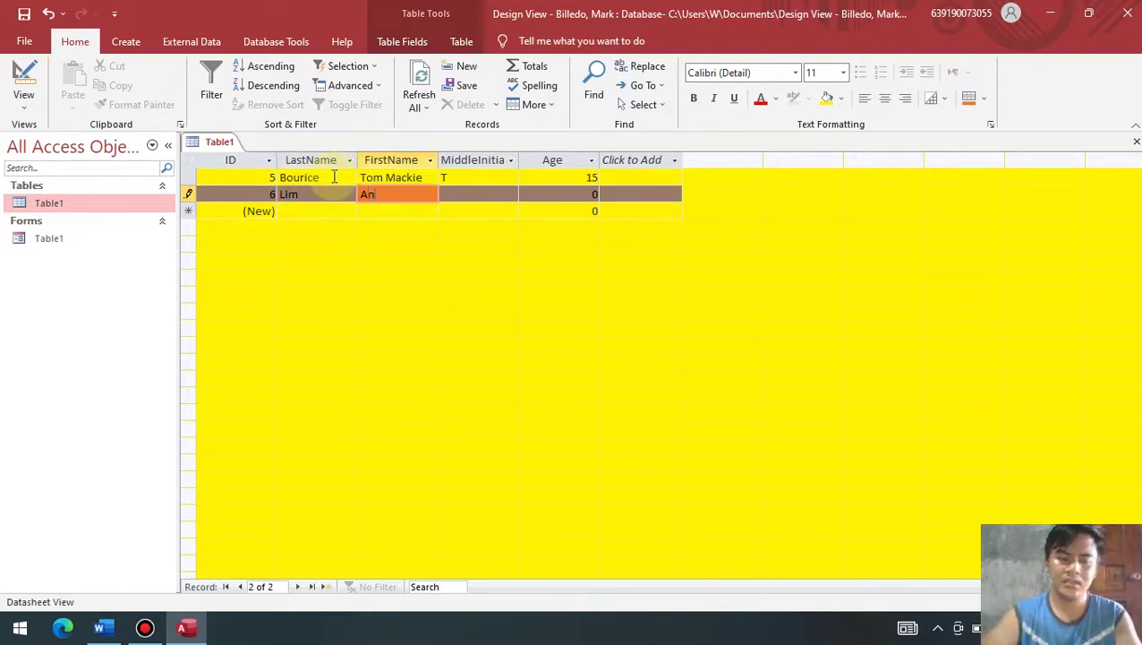
type("die")
key("Tab")
key("Tab")
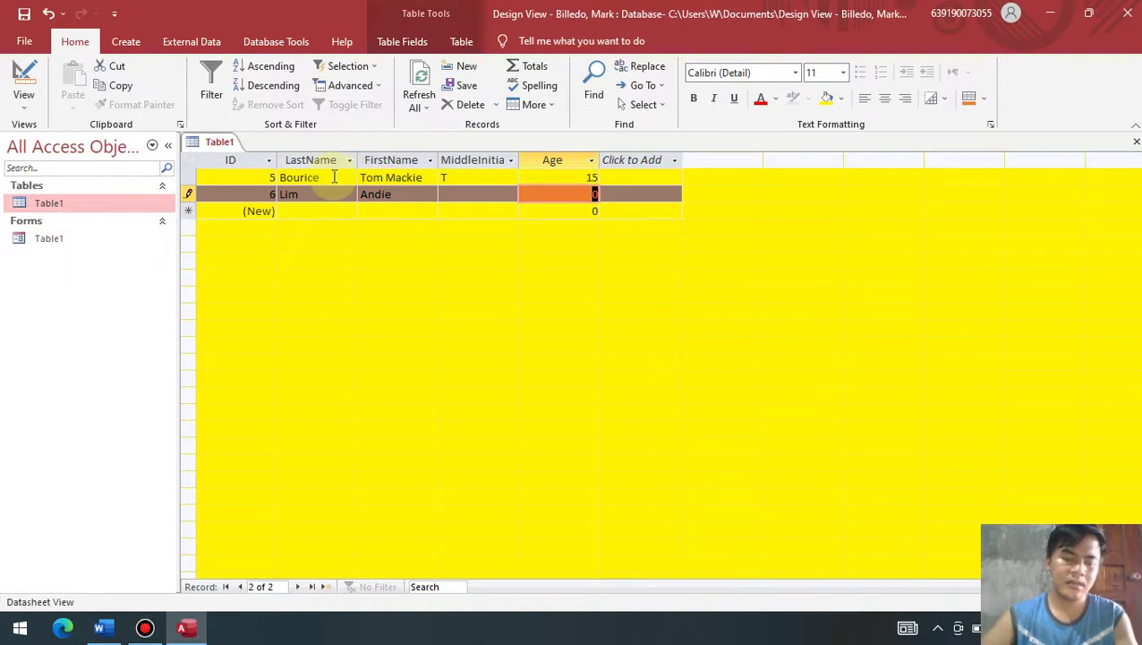
type("14")
key("Down")
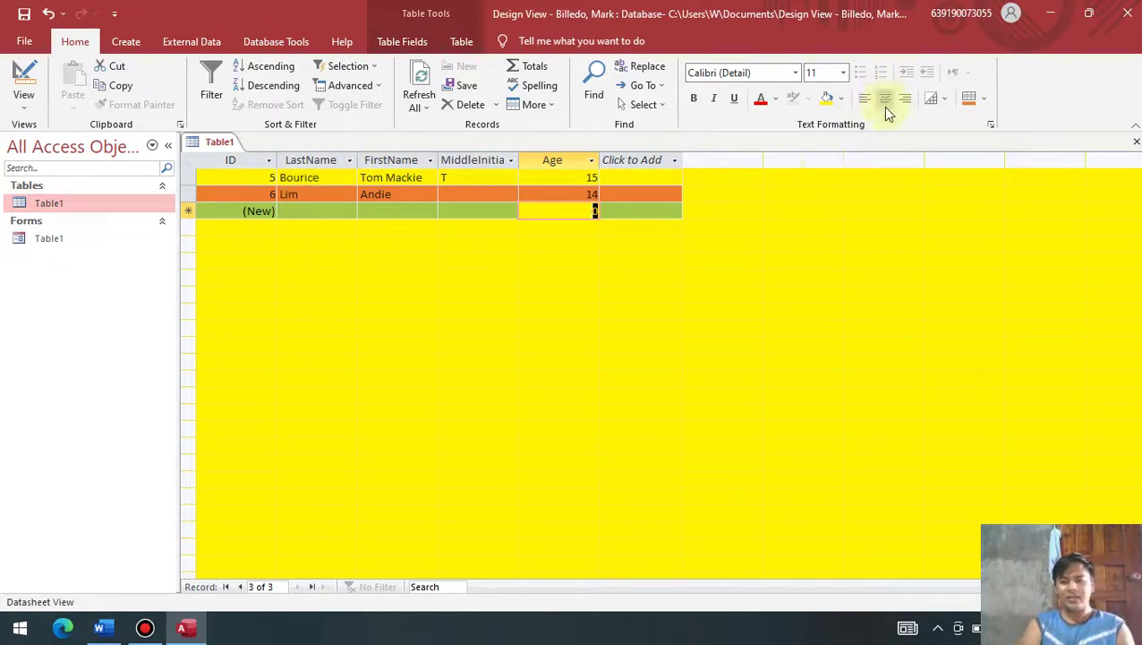
- Set the datasheet text to 18 pt Algerian
left_click(842, 73)
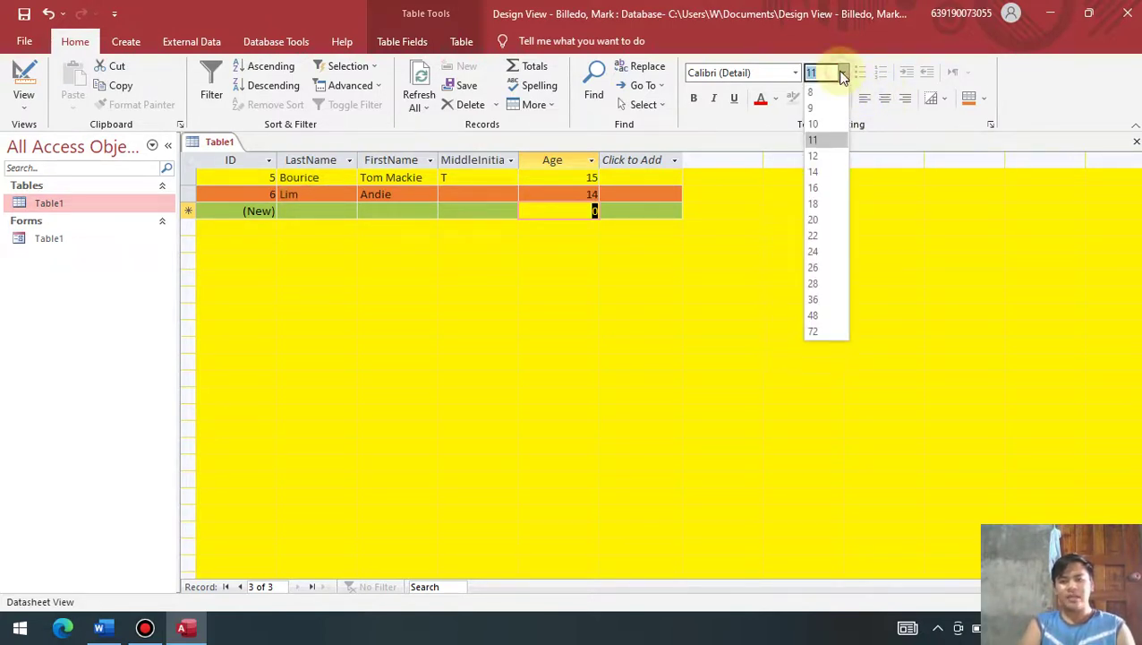
left_click(823, 202)
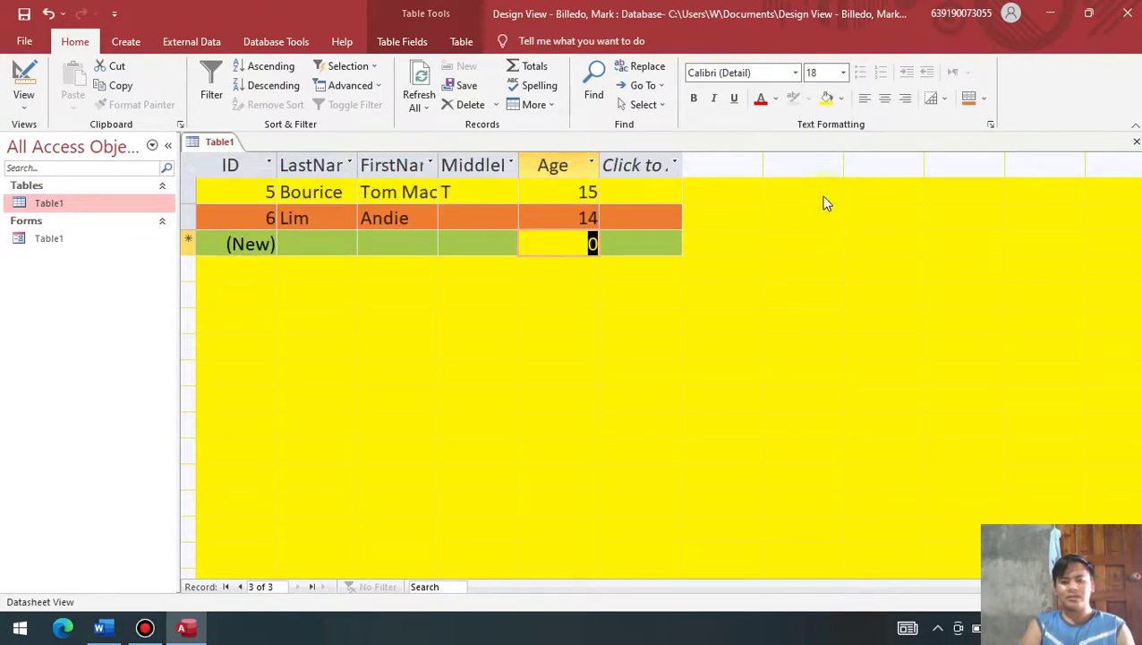
left_click(790, 76)
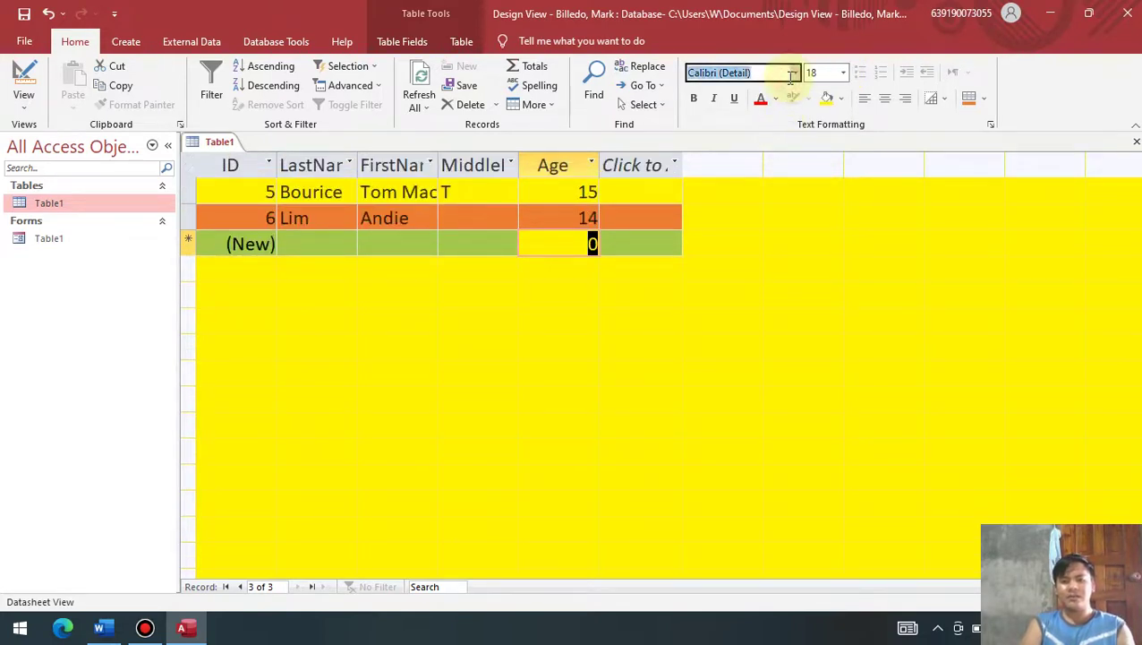
left_click(795, 73)
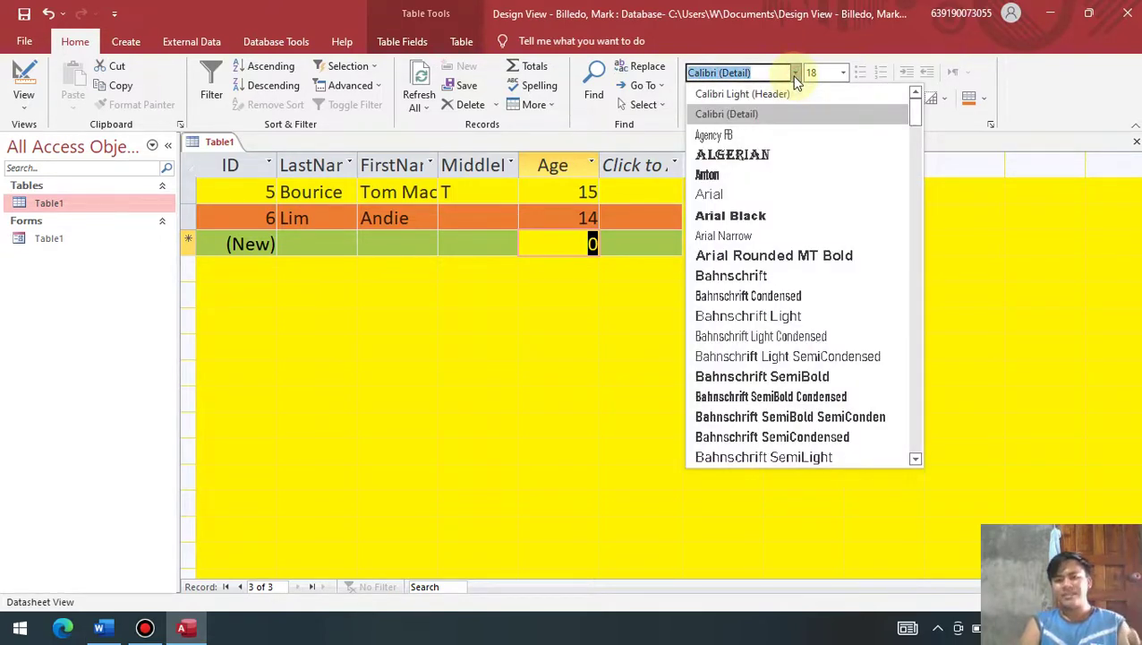
left_click(752, 154)
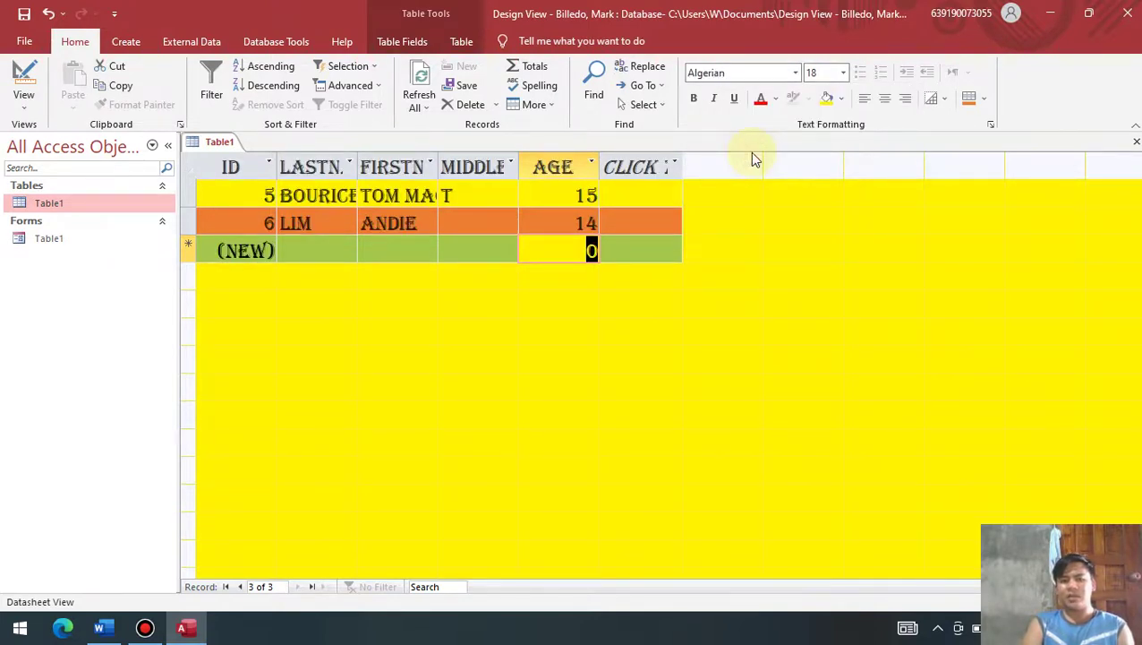
- Make the datasheet text bold, italic and underlined, then return to Word
left_click(694, 100)
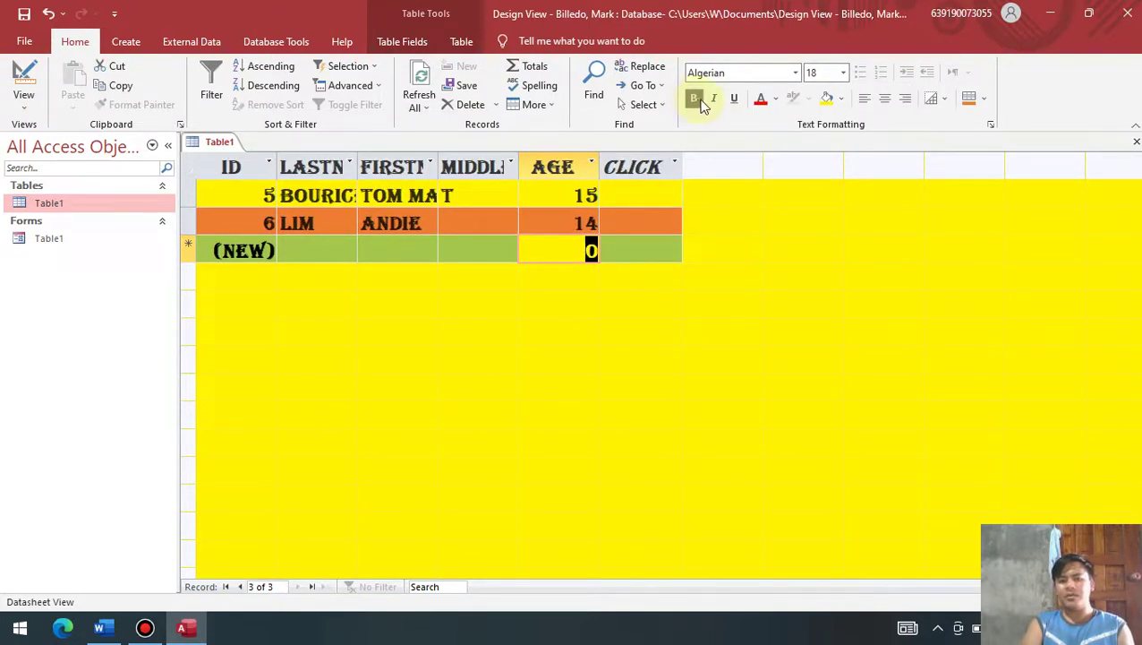
left_click(714, 99)
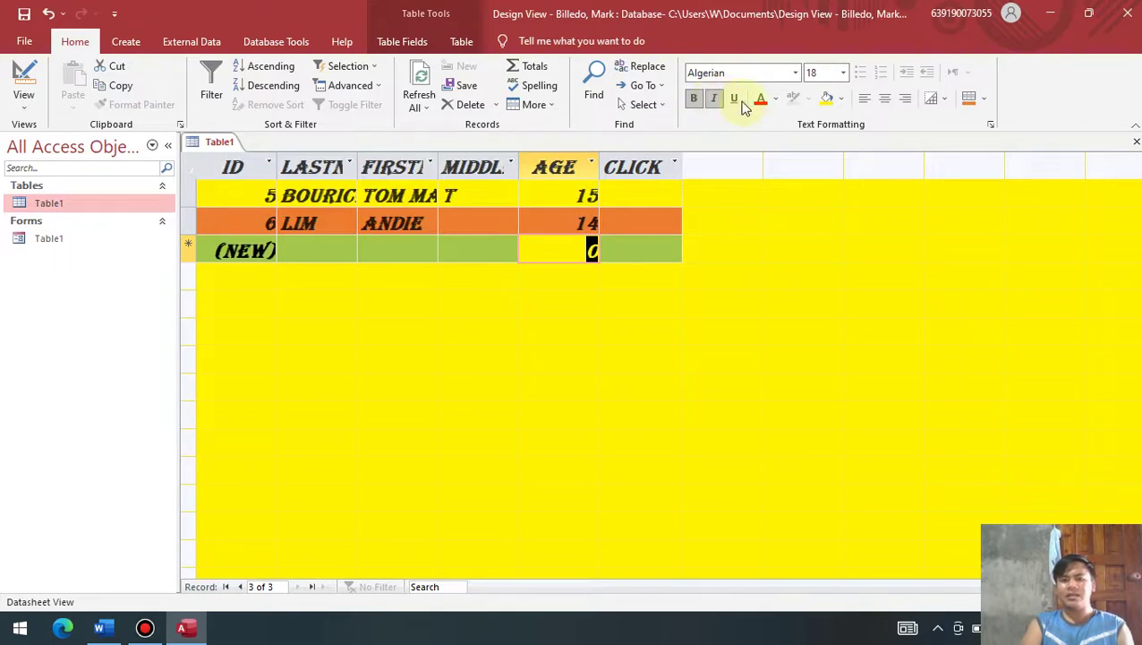
left_click(741, 103)
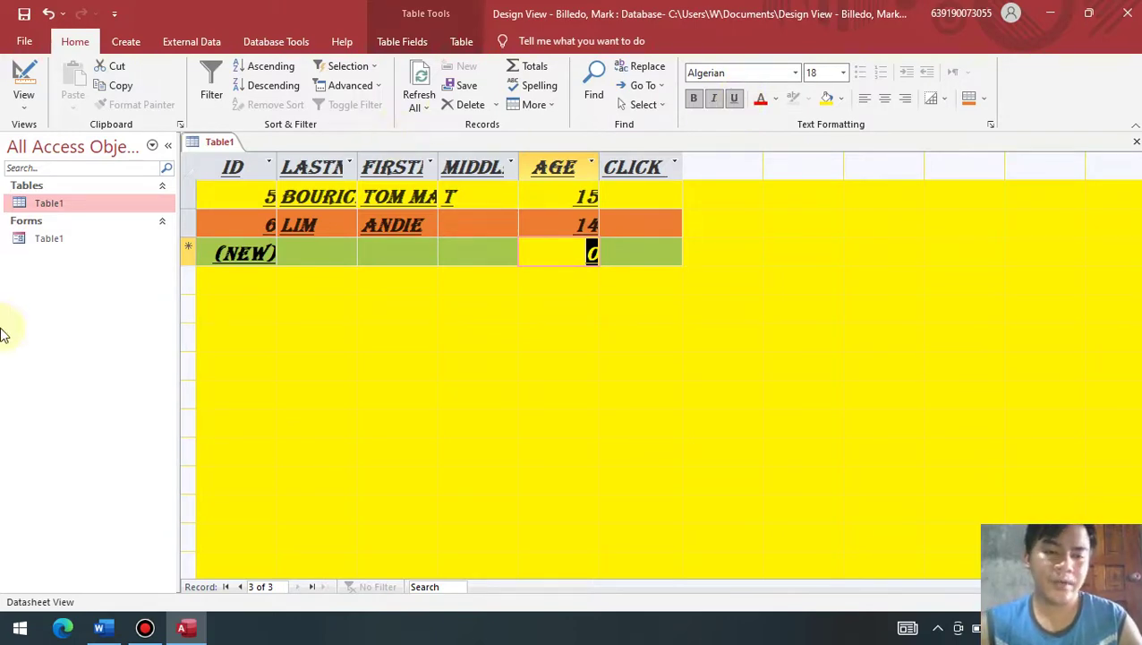
left_click(105, 628)
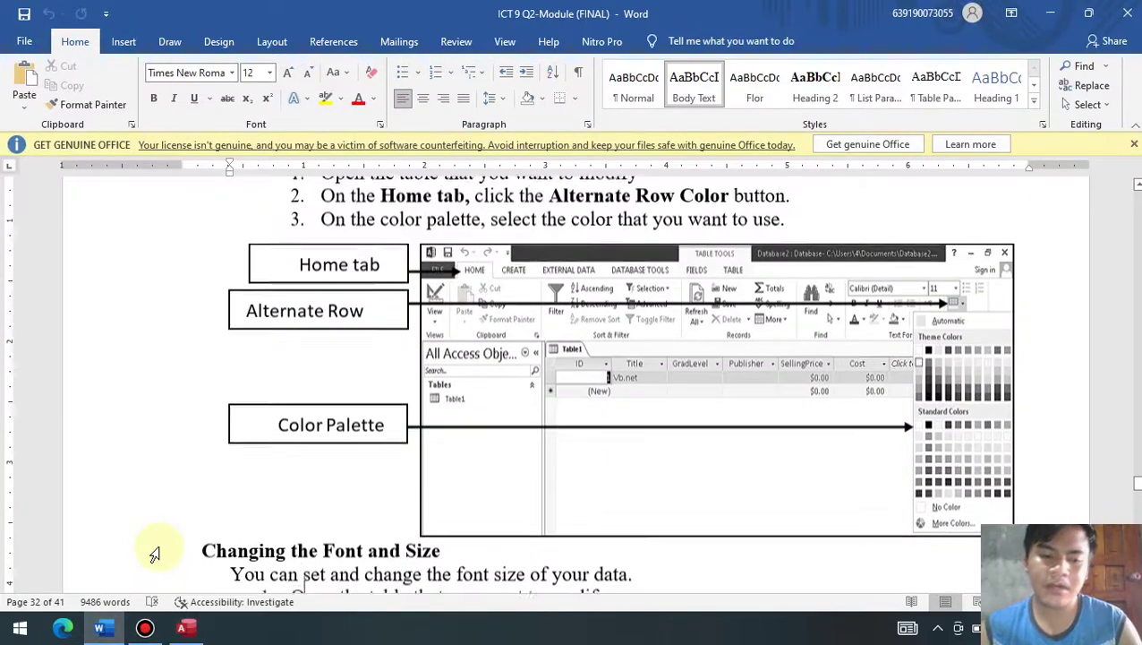
- Read down through the font, colour, rename and delete sections to the next activity sheet
scroll(154, 555, "down", 8)
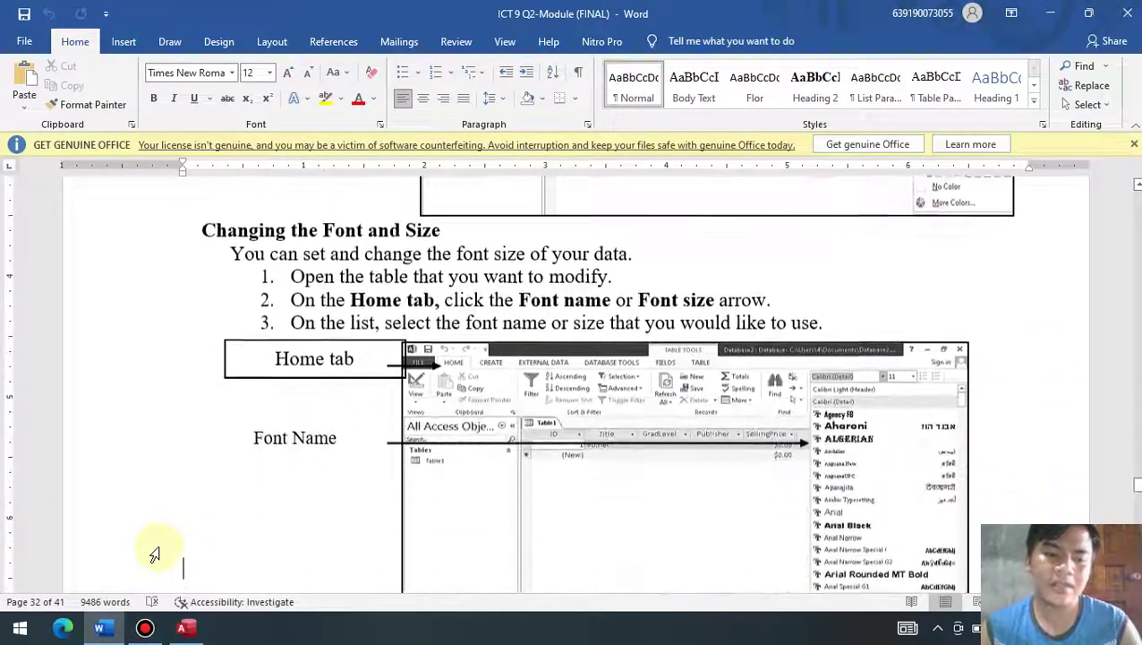
scroll(154, 555, "down", 10)
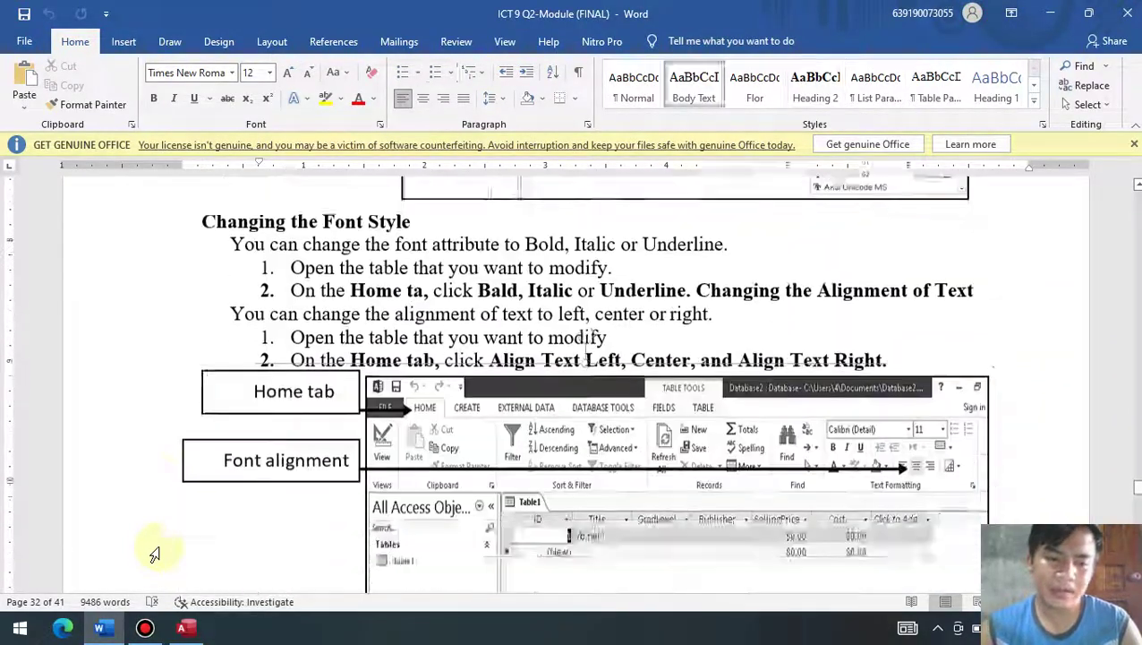
scroll(154, 555, "down", 9)
scroll(154, 555, "down", 11)
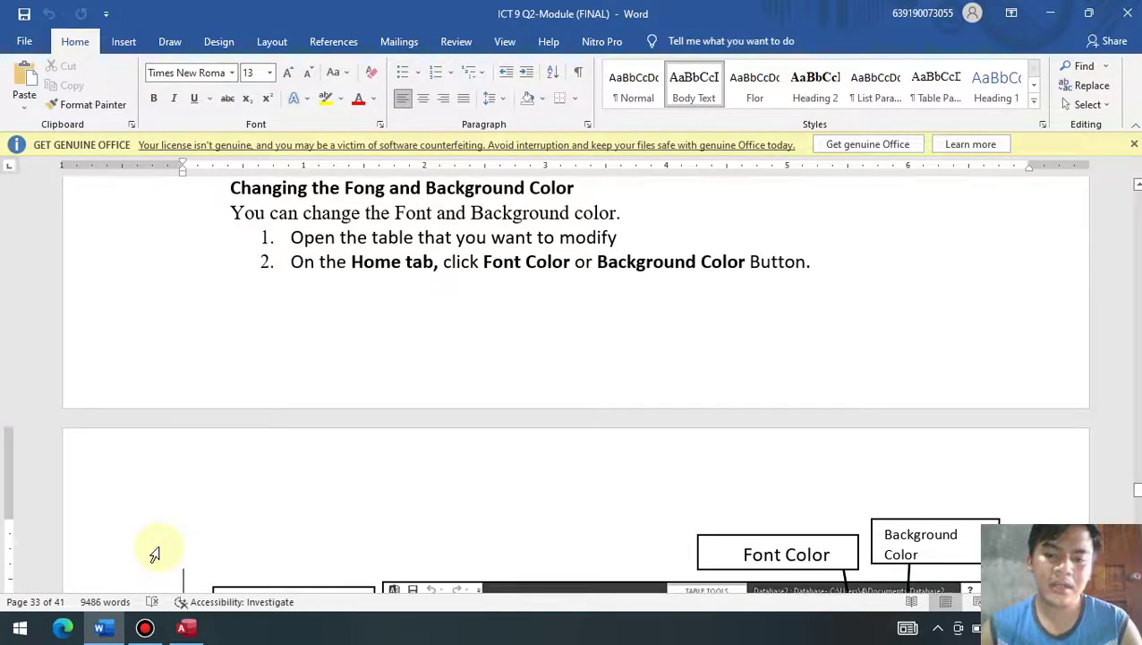
scroll(154, 555, "down", 12)
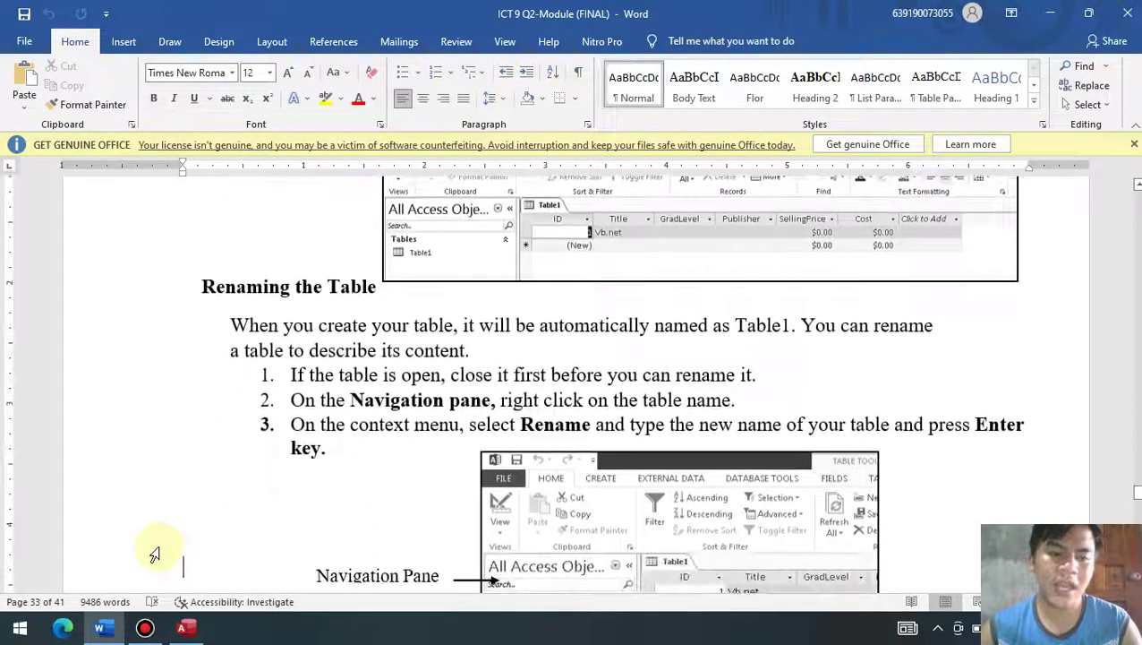
scroll(154, 555, "down", 1)
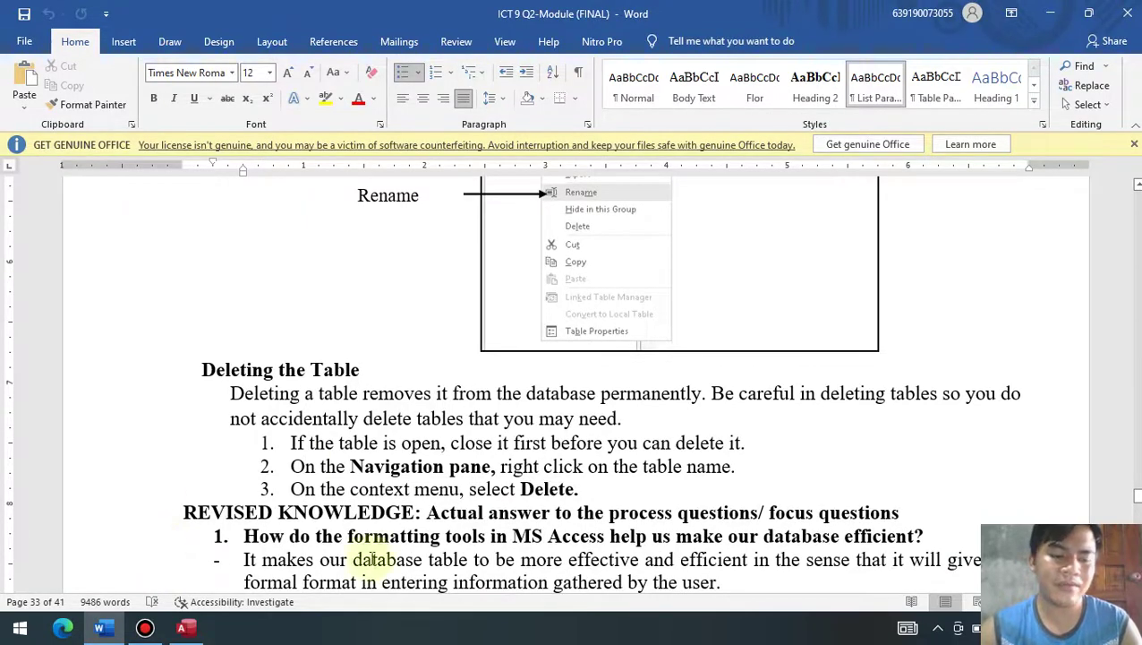
mouse_move(184, 631)
key("Down")
key("Down")
key("Down")
key("Down")
key("Down")
key("Down")
key("Down")
key("Down")
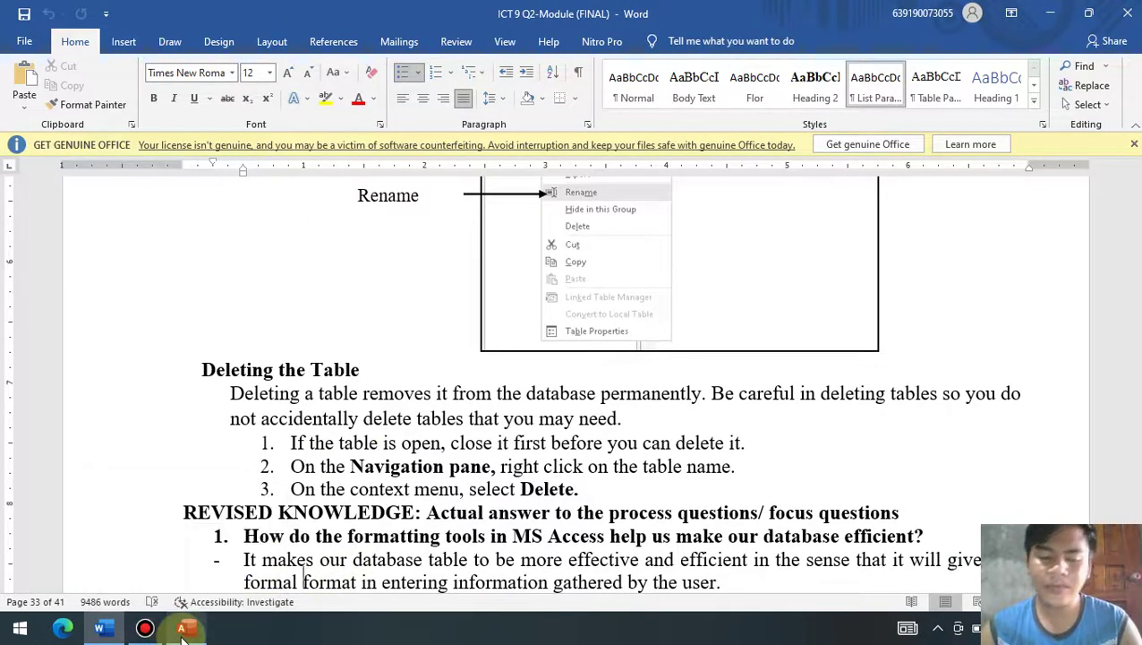
key("Down")
key("Down")
key("Down")
key("Down")
key("Down")
key("Down")
key("Down")
key("Down")
key("Down")
key("Down")
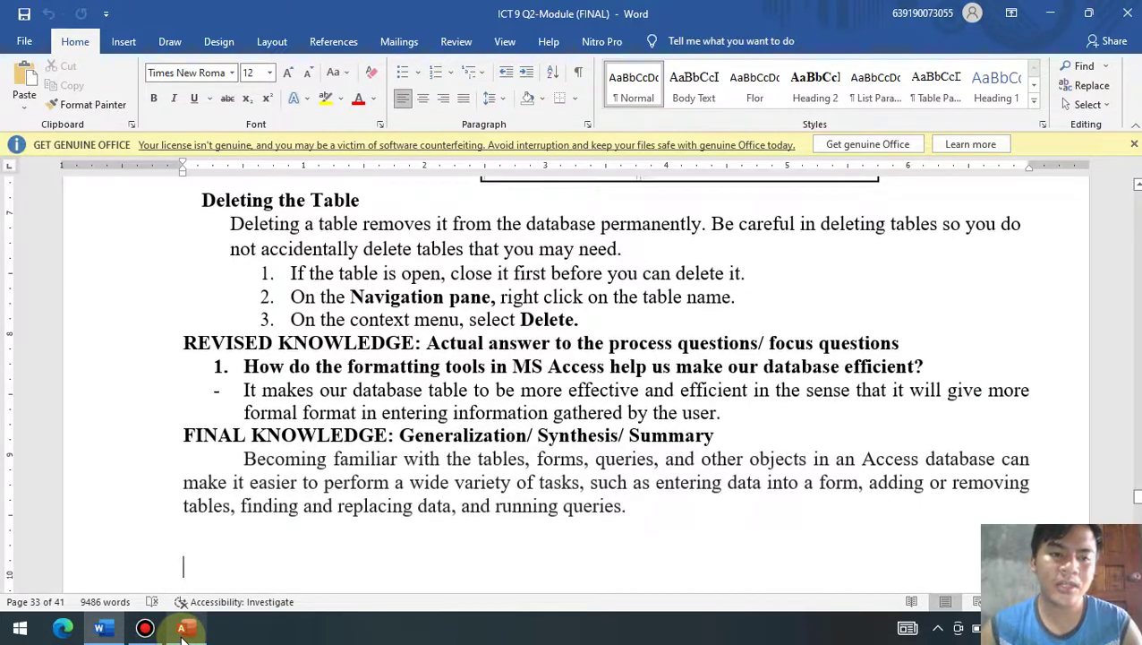
key("Down")
key("Down")
key("Down")
key("Down")
key("Down")
key("Down")
key("Down")
key("Down")
key("Down")
key("Down")
key("Down")
key("Down")
key("Down")
key("Down")
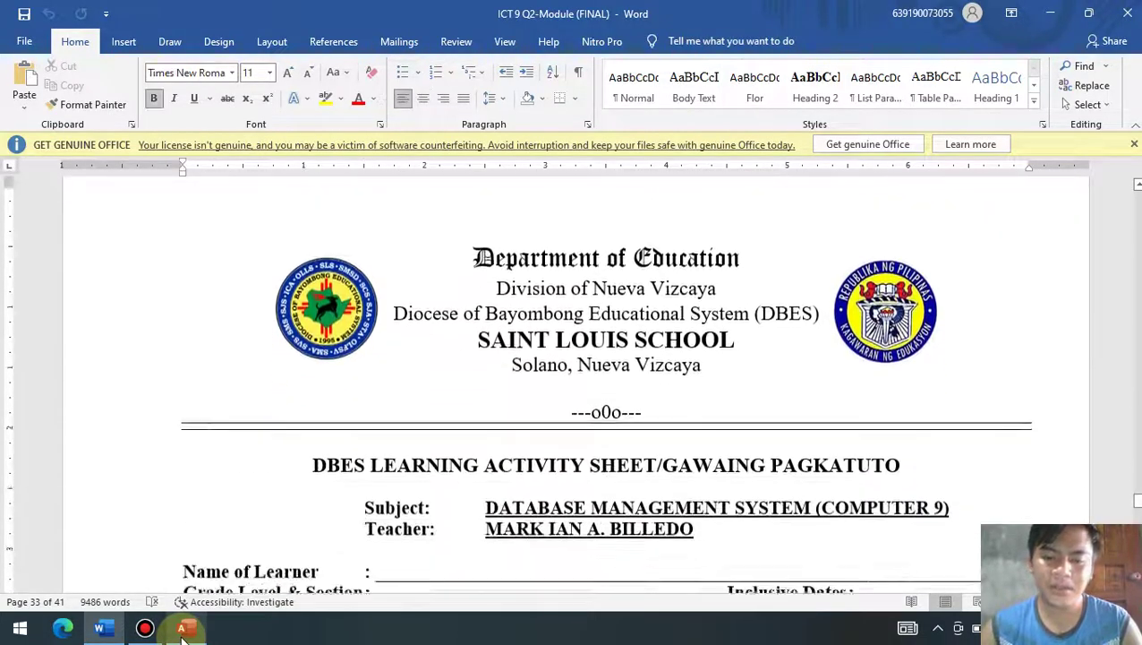
- Review Activity 1: Formatting Tables, pointing out its second and third tasks
key("Down")
key("Down")
key("Down")
key("Down")
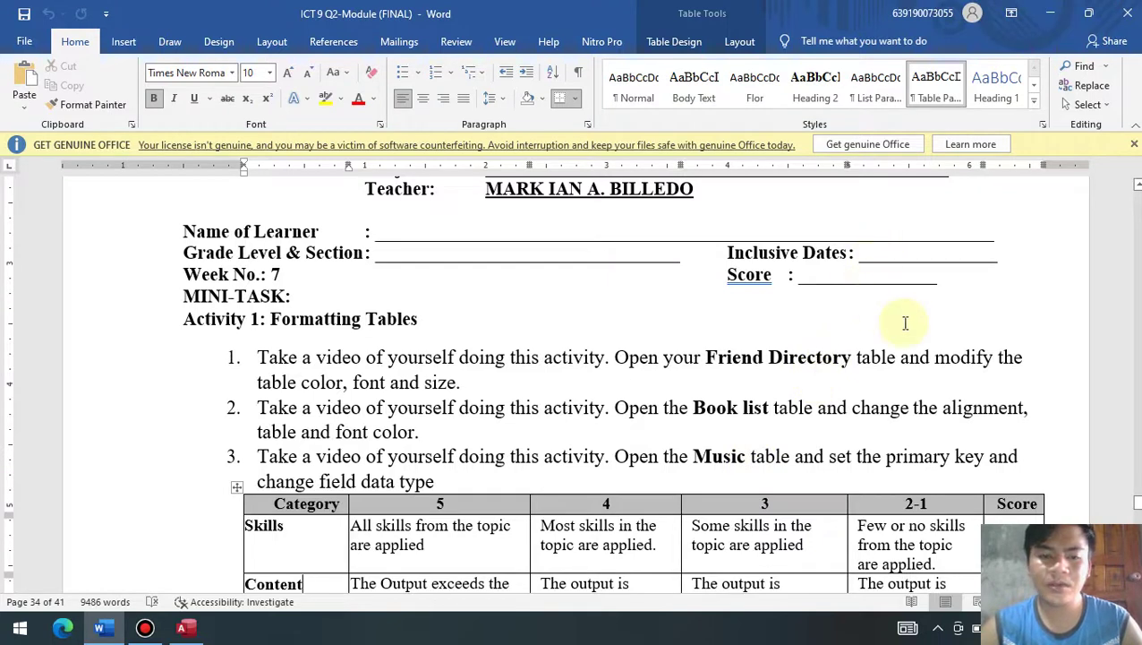
left_click(859, 423)
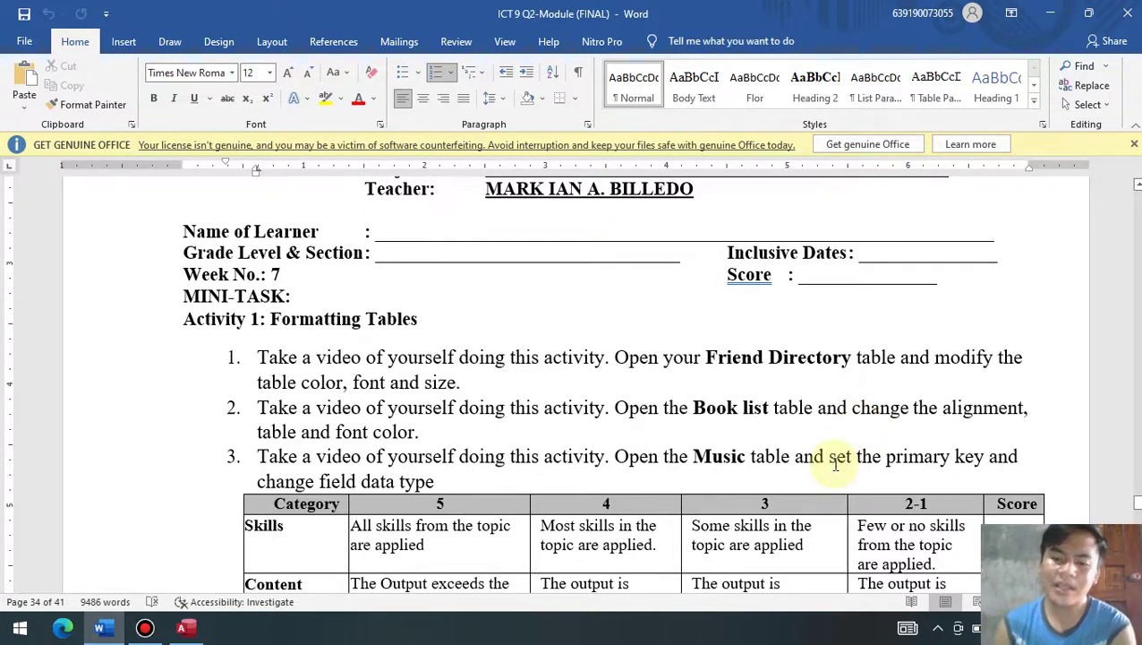
left_click(834, 462)
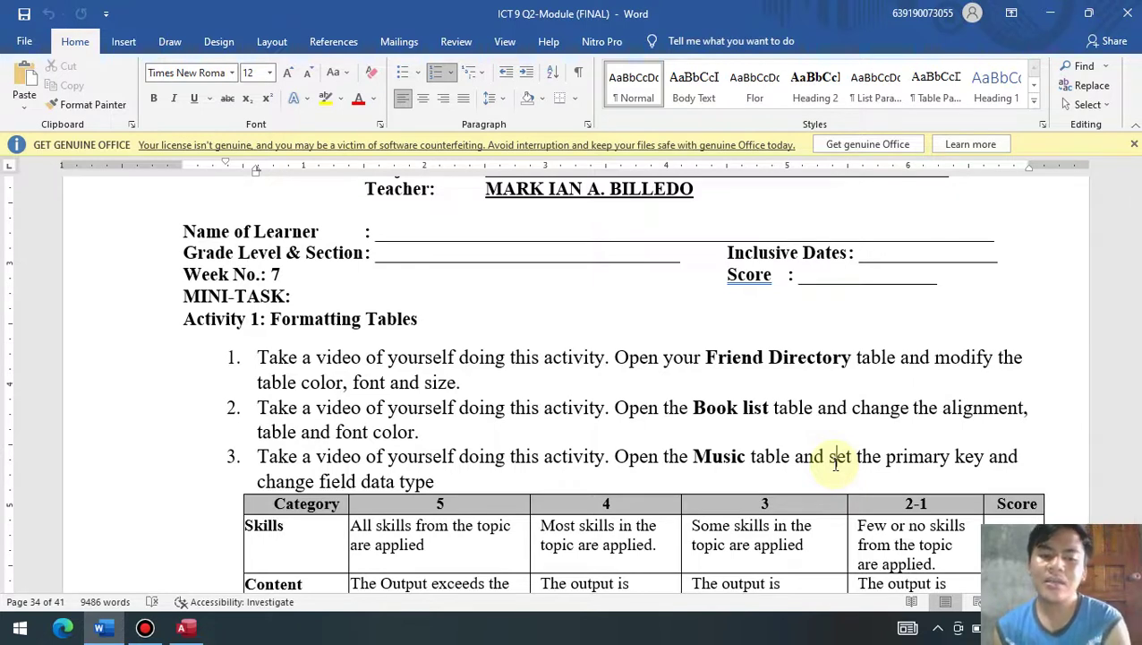